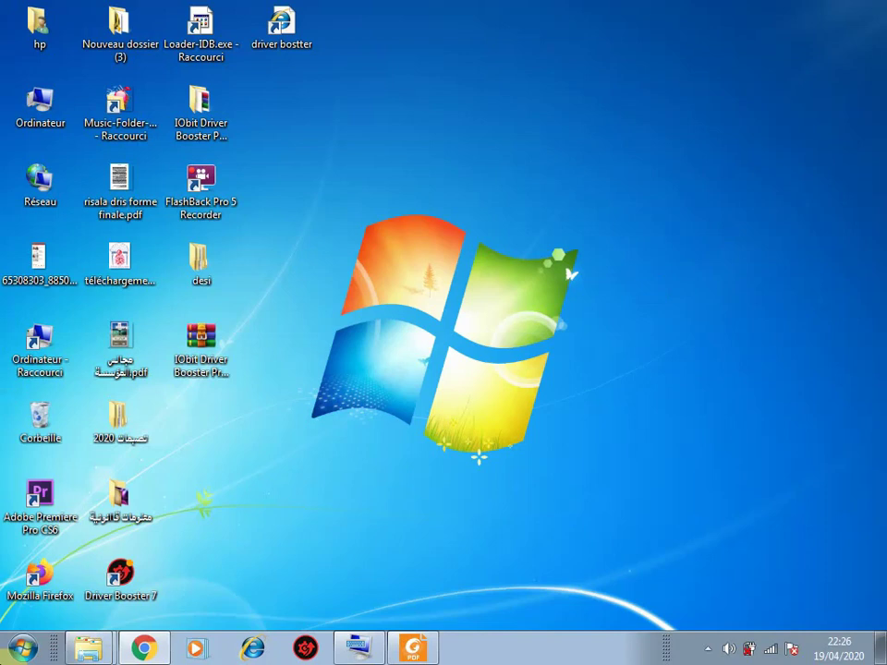
# Open the Windows Control Panel and set its view to Catégorie
pyautogui.press('super')
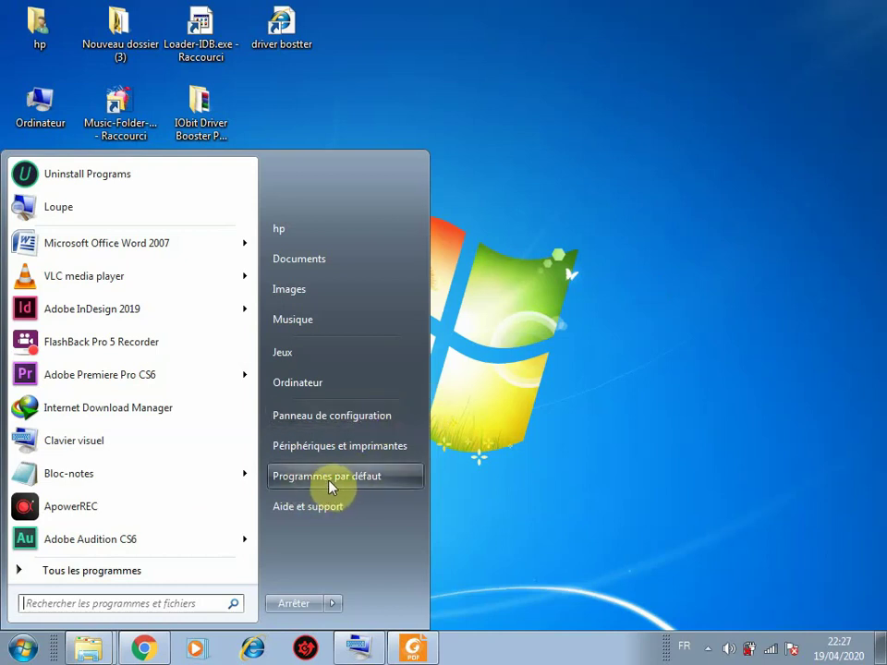
pyautogui.click(337, 423)
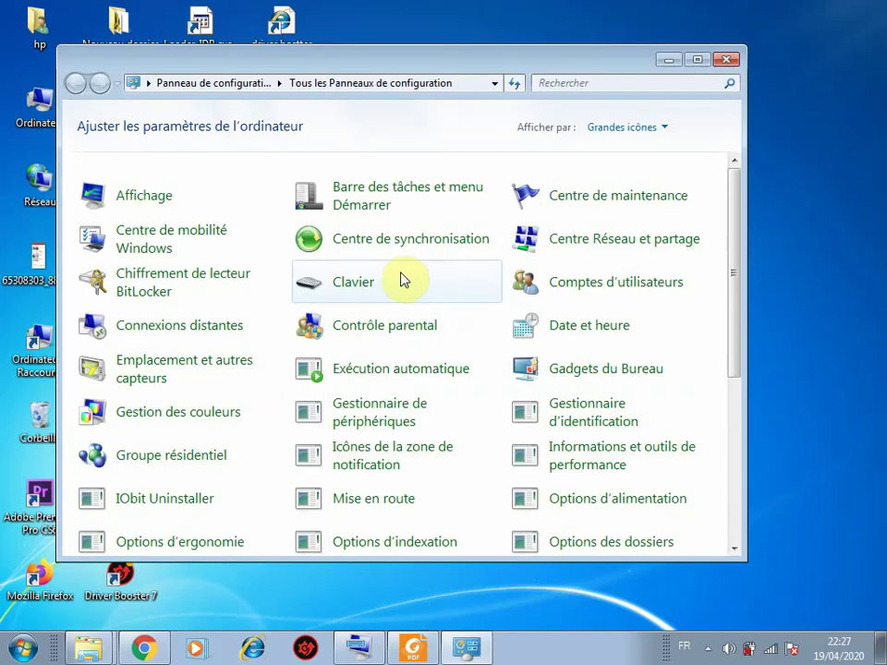
pyautogui.scroll(-5, 402, 282)
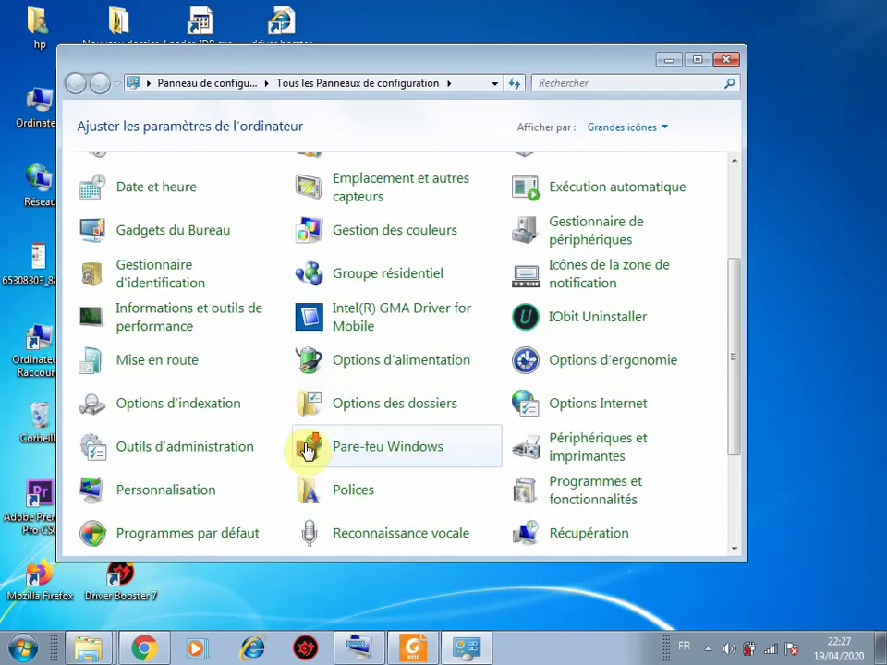
pyautogui.scroll(5, 437, 395)
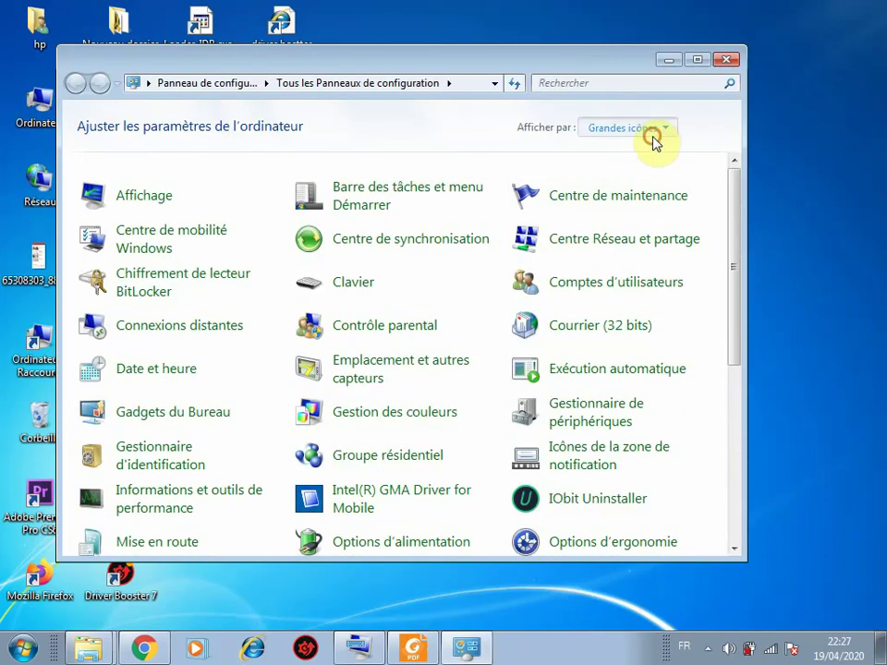
pyautogui.click(652, 141)
pyautogui.click(634, 148)
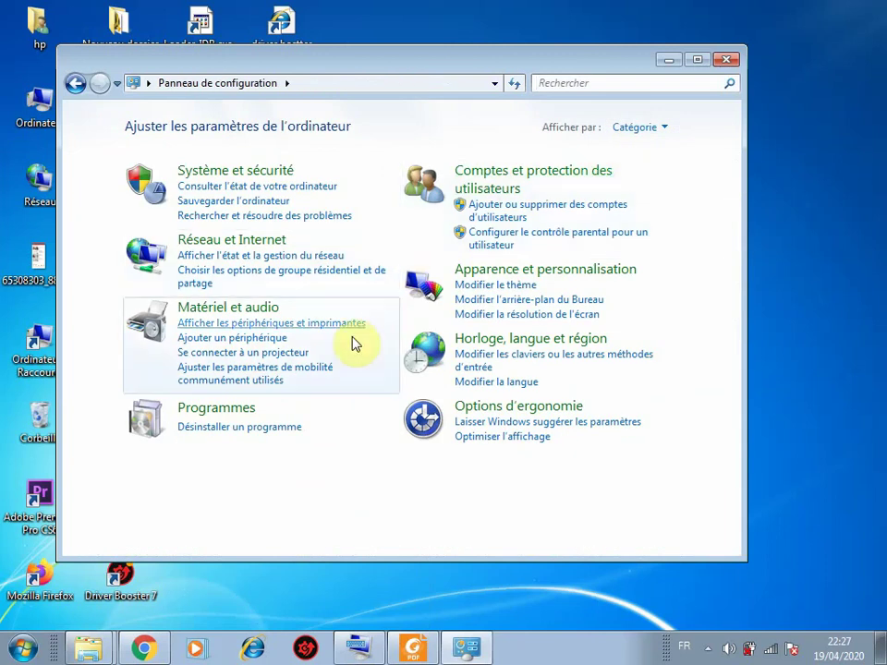
# Switch the Control Panel view to Grandes icônes and back to Catégorie
pyautogui.click(653, 128)
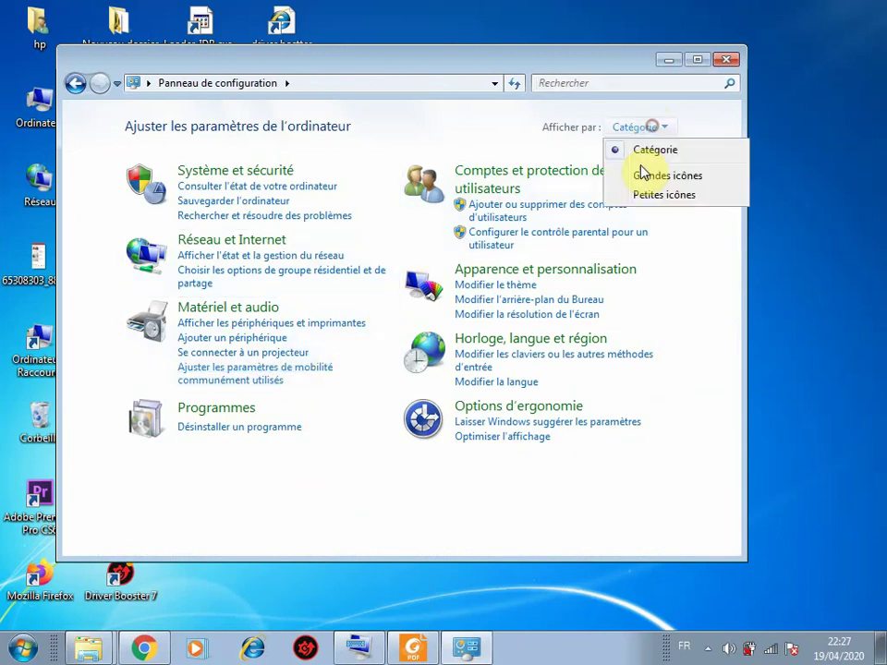
pyautogui.click(644, 175)
pyautogui.click(635, 133)
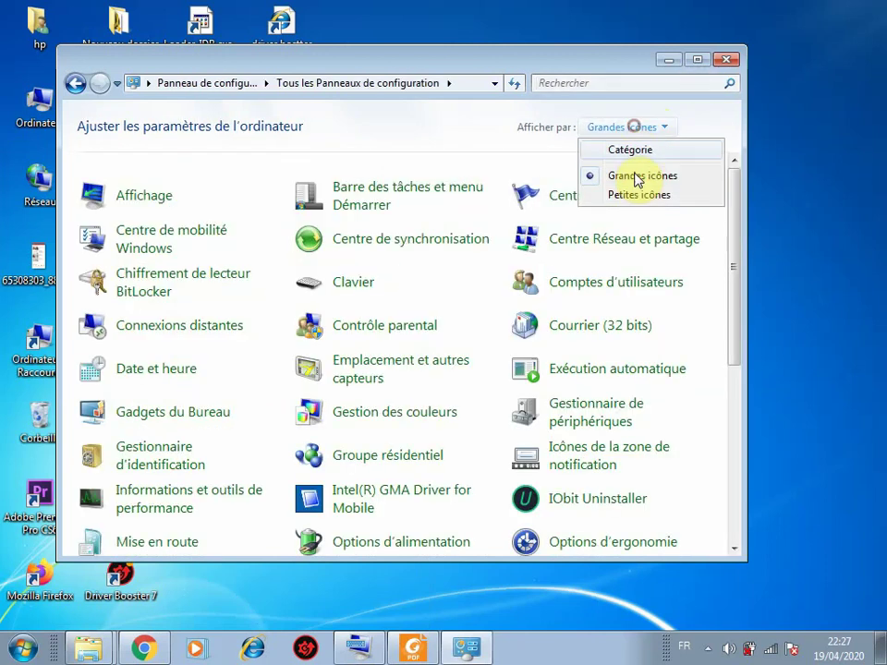
pyautogui.click(631, 148)
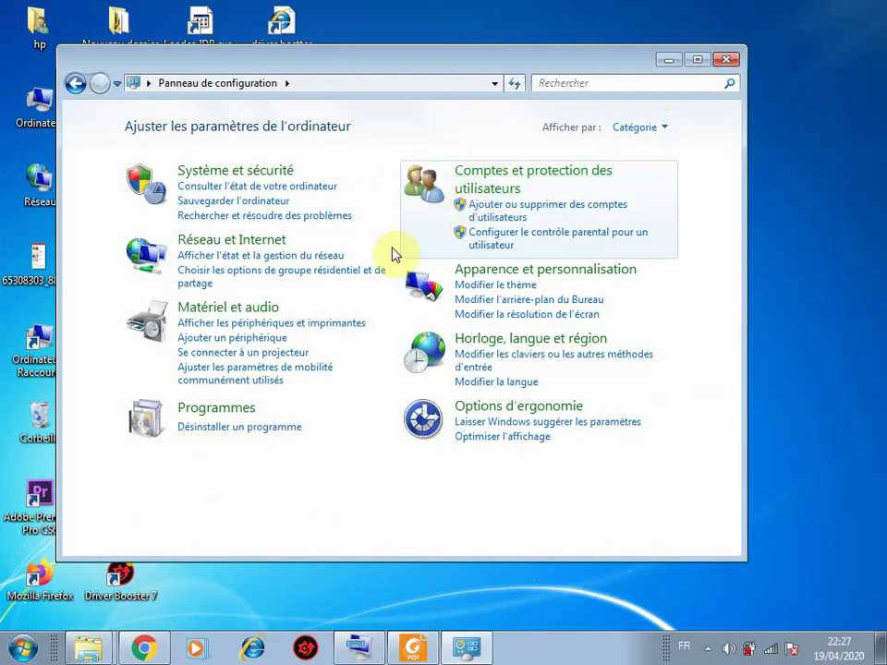
# Open Programmes et fonctionnalités from the Programmes category and select Adobe InDesign 2019 in the list
pyautogui.click(248, 410)
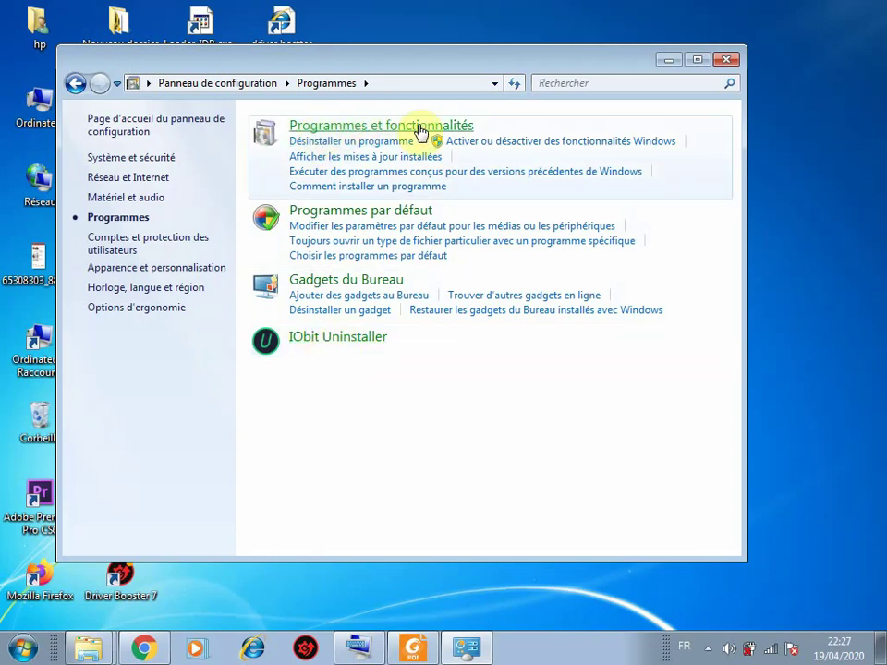
pyautogui.click(370, 133)
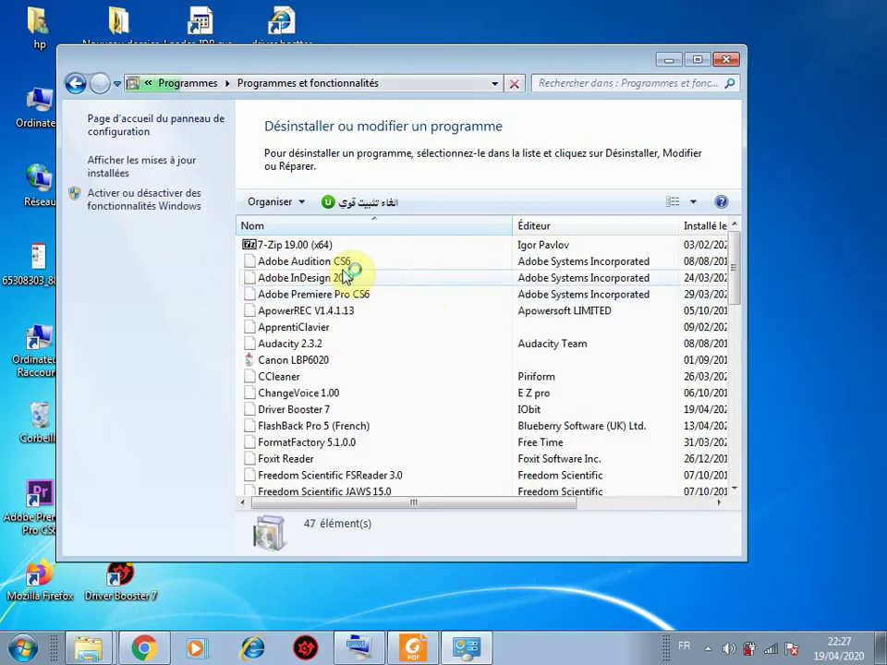
pyautogui.click(335, 277)
# Look through the whole list of installed programs, checking the Google Chrome and Microsoft Visual C++ 2005 Redistributable entries
pyautogui.scroll(-15, 346, 319)
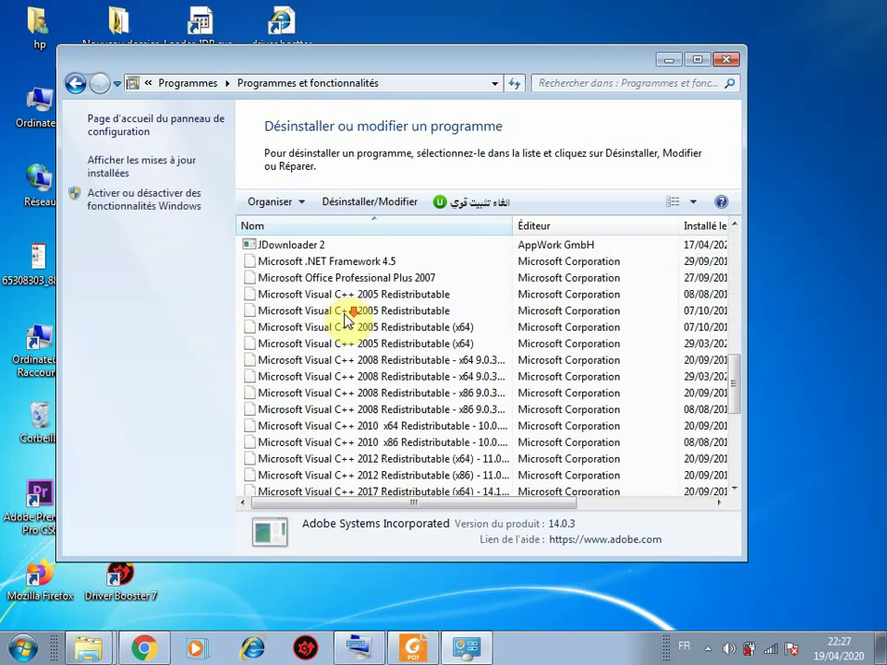
pyautogui.scroll(7, 347, 319)
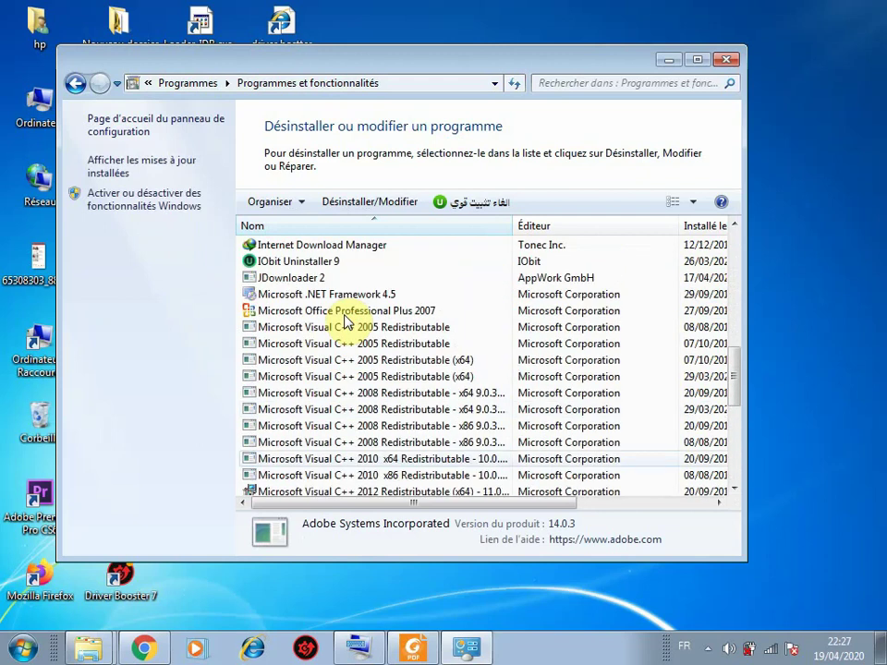
pyautogui.scroll(-2, 346, 321)
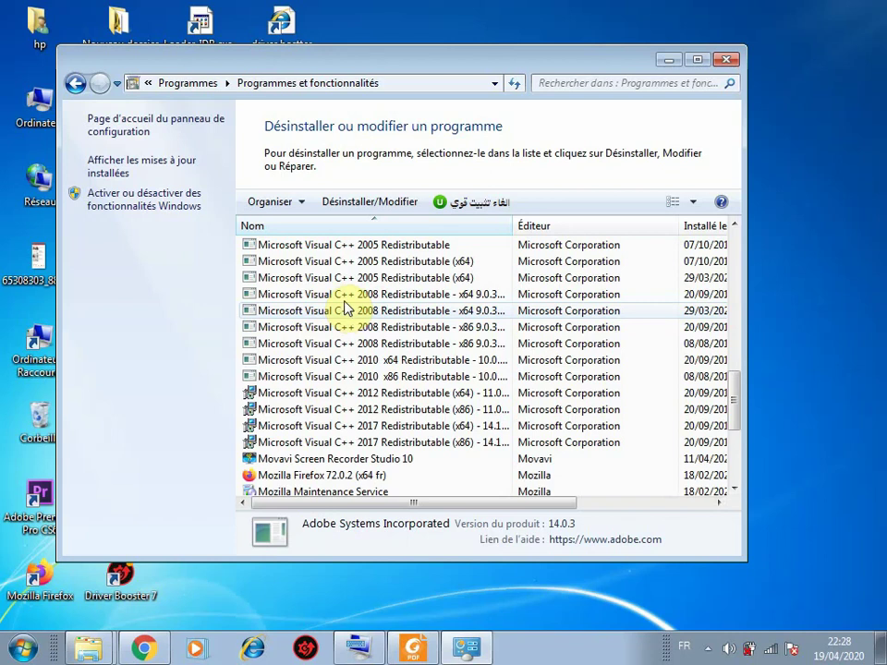
pyautogui.scroll(5, 345, 309)
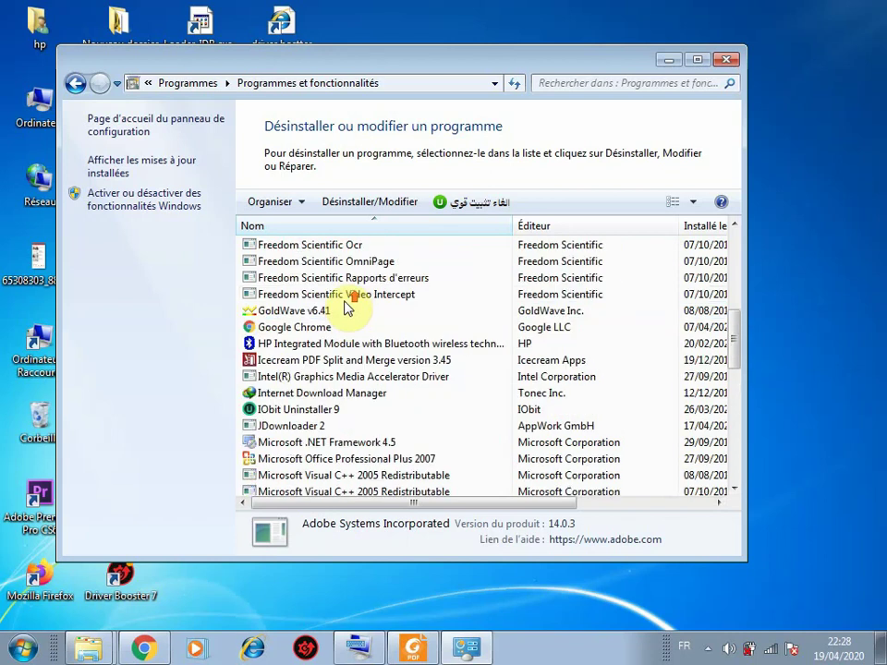
pyautogui.click(291, 331)
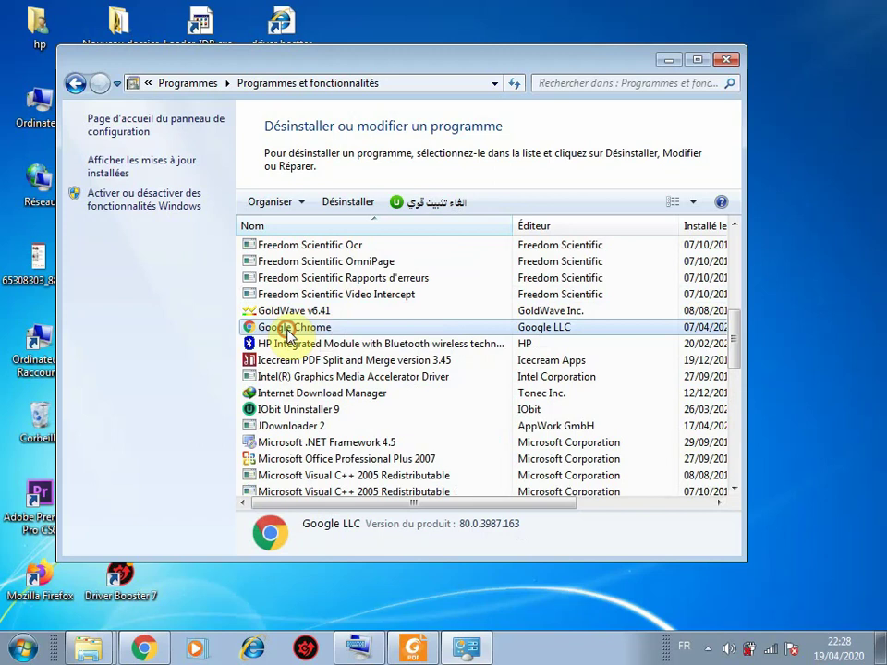
pyautogui.scroll(-3, 277, 351)
pyautogui.scroll(1, 306, 375)
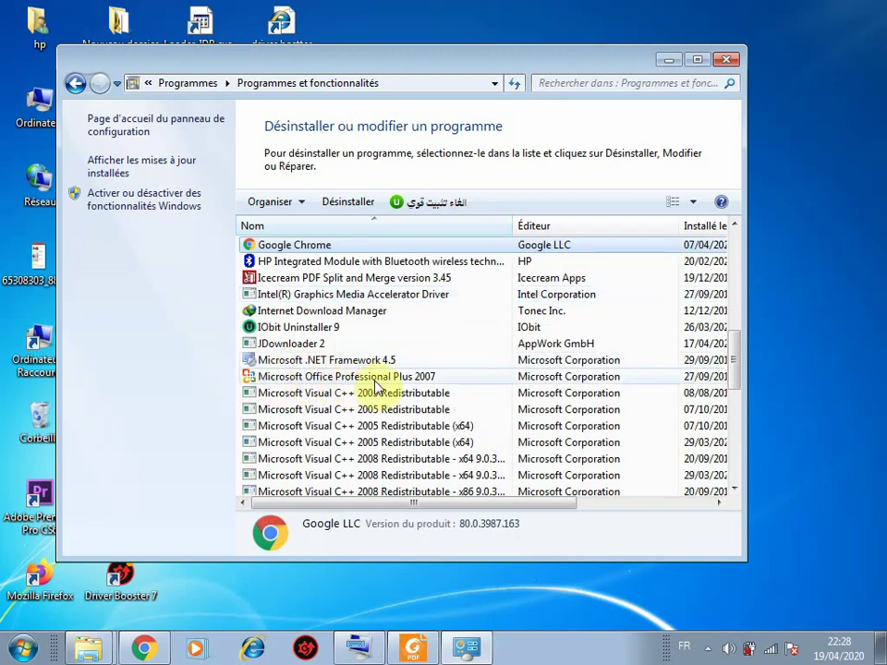
pyautogui.click(310, 395)
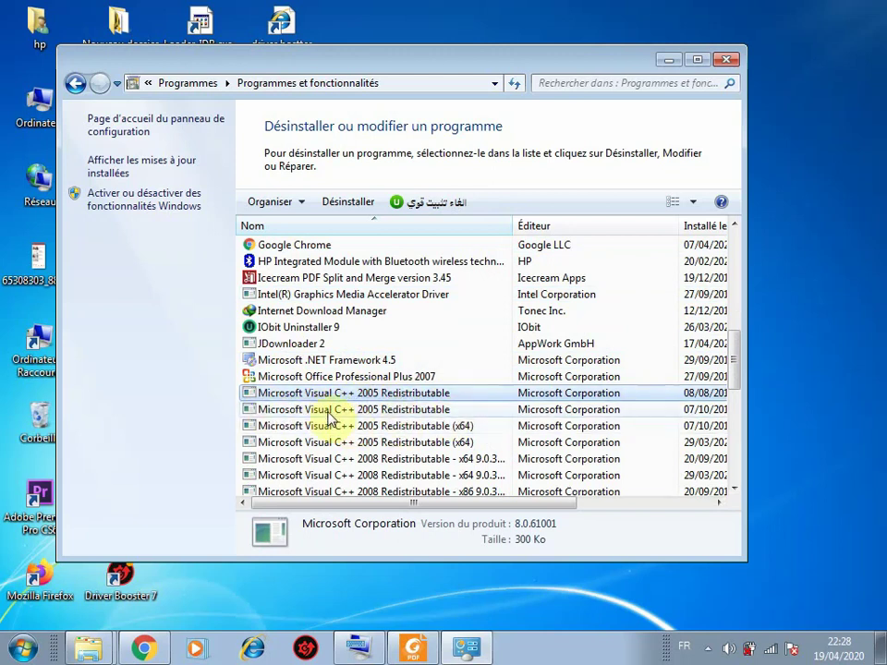
pyautogui.scroll(-3, 379, 417)
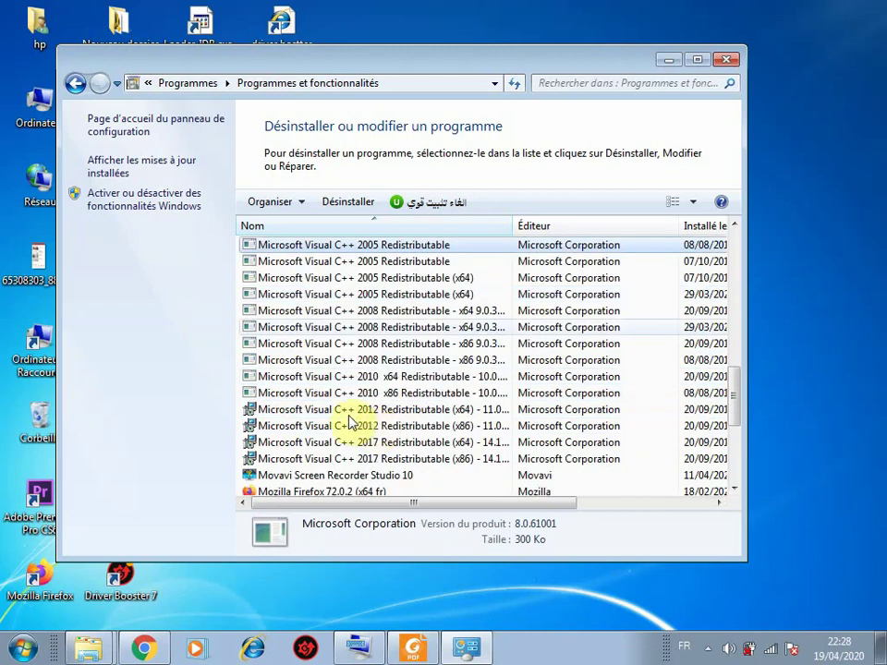
pyautogui.scroll(-3, 355, 397)
pyautogui.scroll(1, 330, 370)
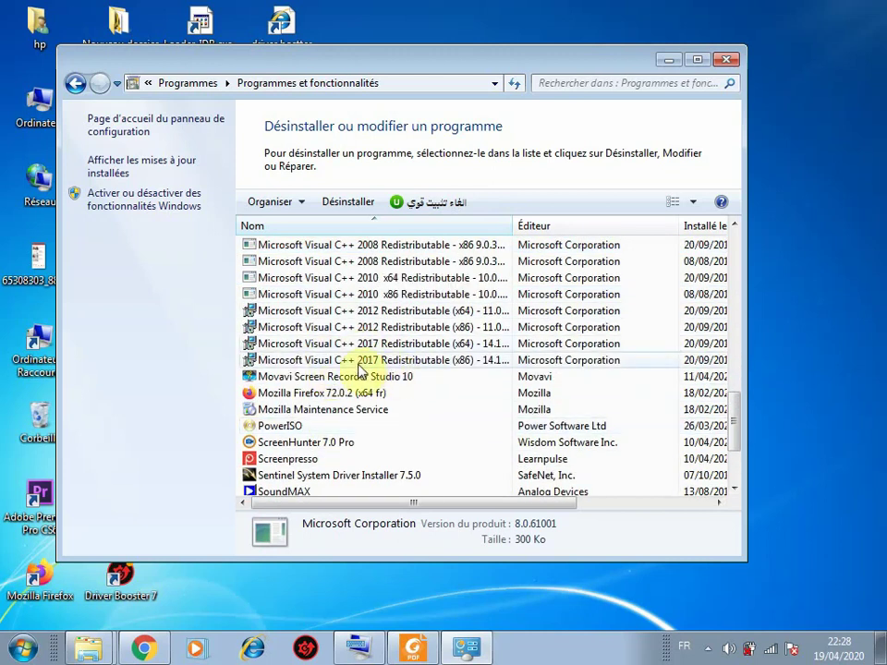
pyautogui.scroll(-3, 358, 370)
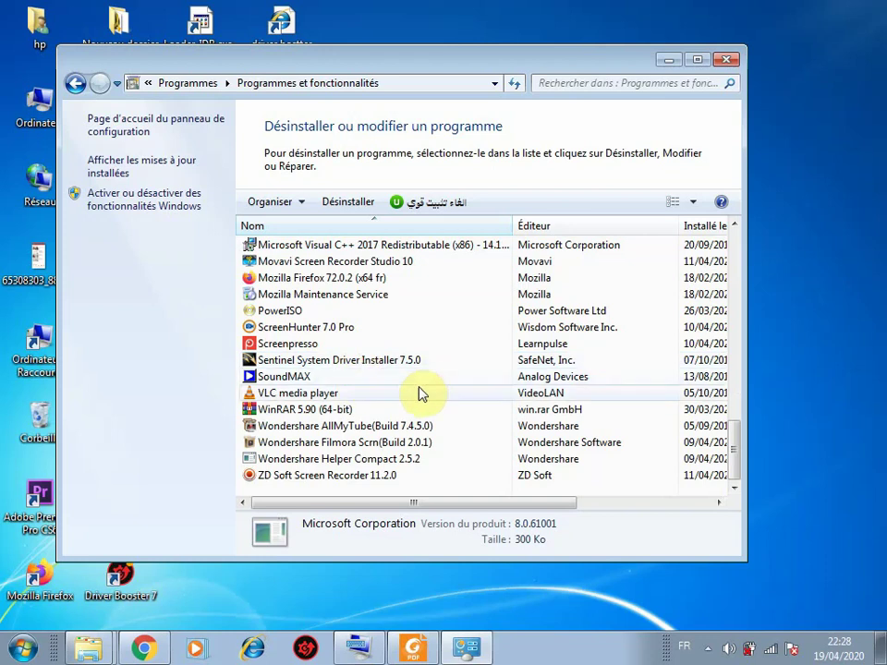
pyautogui.scroll(3, 416, 390)
pyautogui.scroll(7, 407, 388)
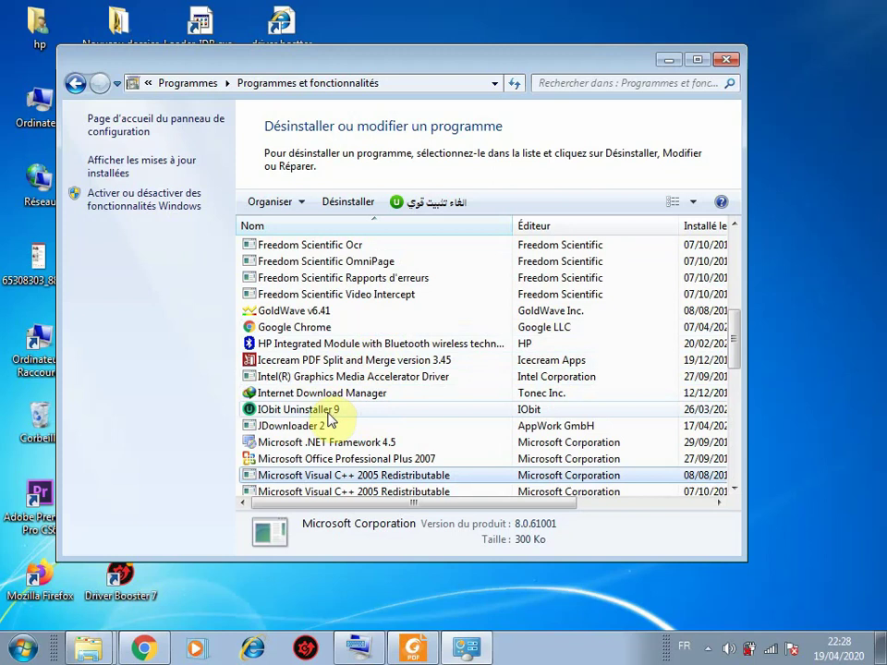
pyautogui.scroll(3, 314, 374)
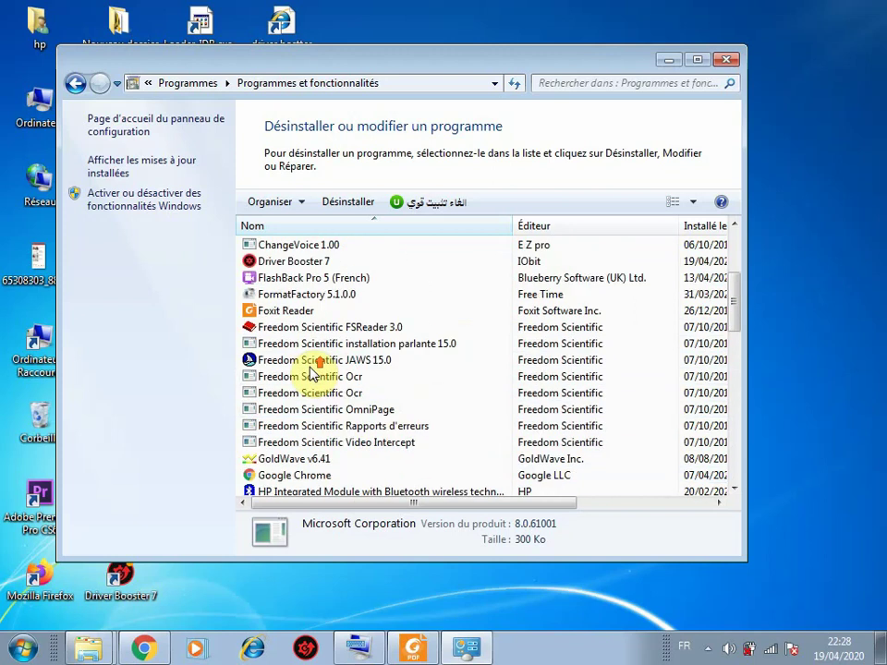
# Check the uninstall options for Freedom Scientific JAWS 15.0, both Freedom Scientific Ocr entries and GoldWave v6.41
pyautogui.click(323, 360)
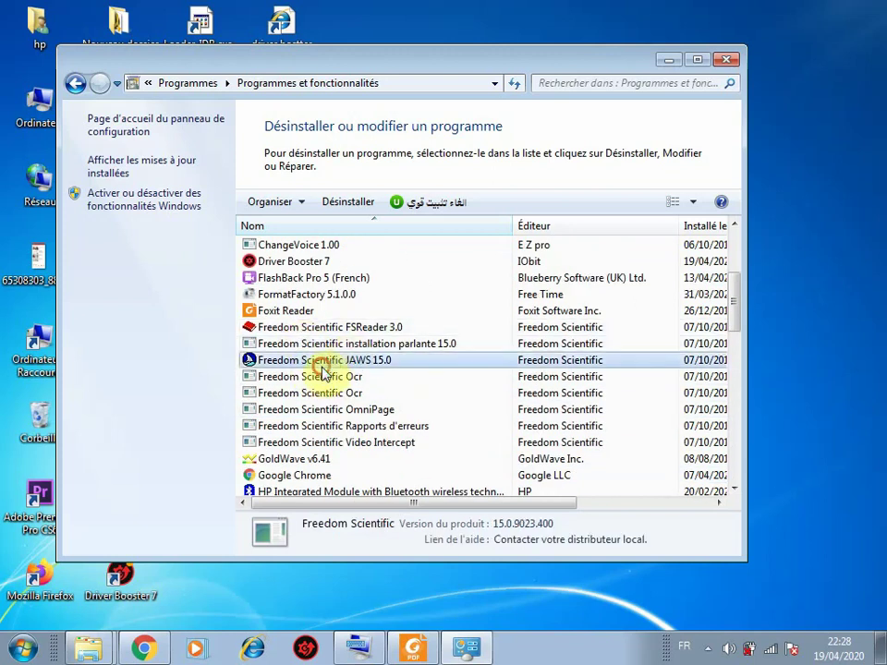
pyautogui.click(324, 376)
pyautogui.click(328, 393)
pyautogui.scroll(-2, 328, 393)
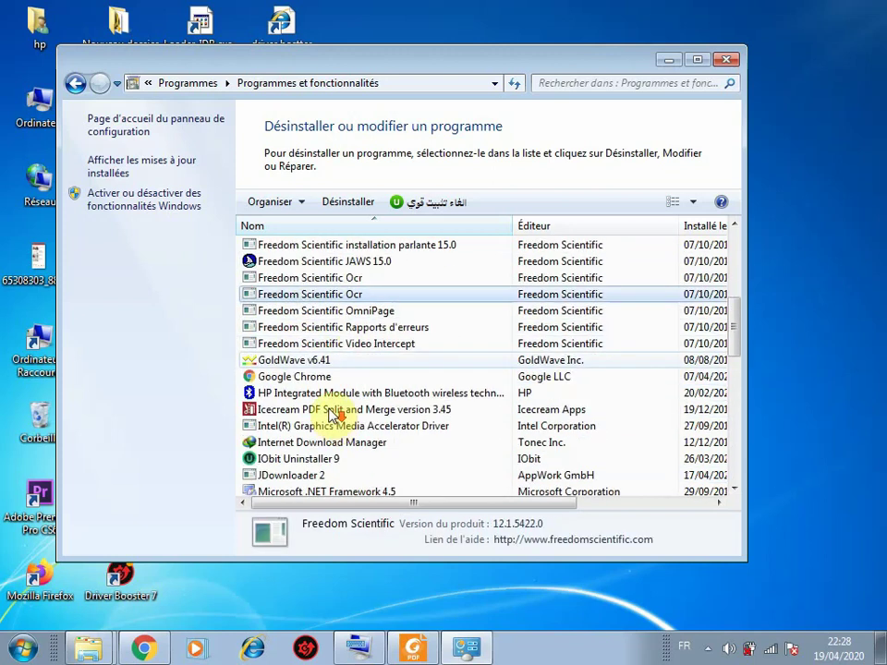
pyautogui.click(314, 363)
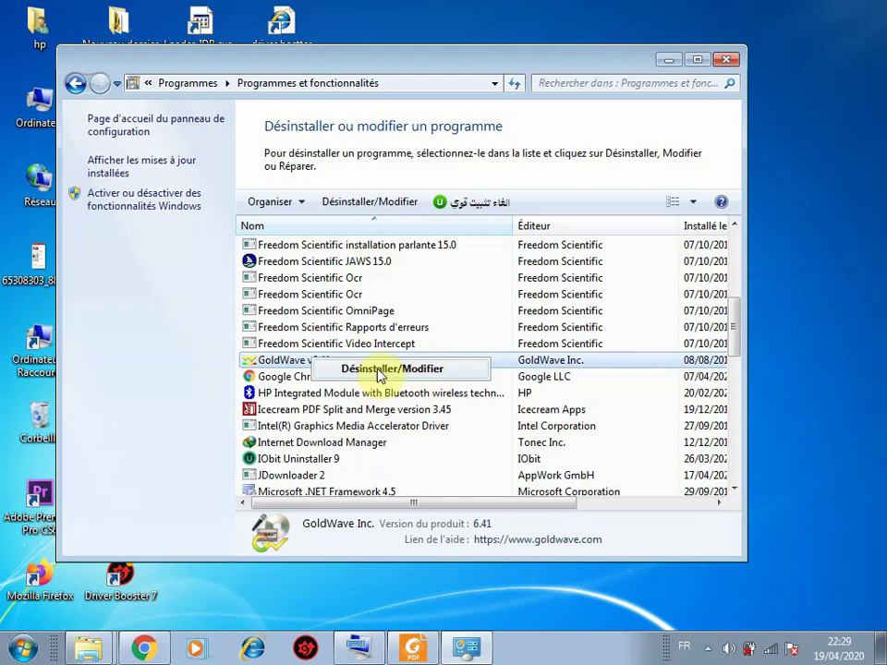
pyautogui.click(356, 293)
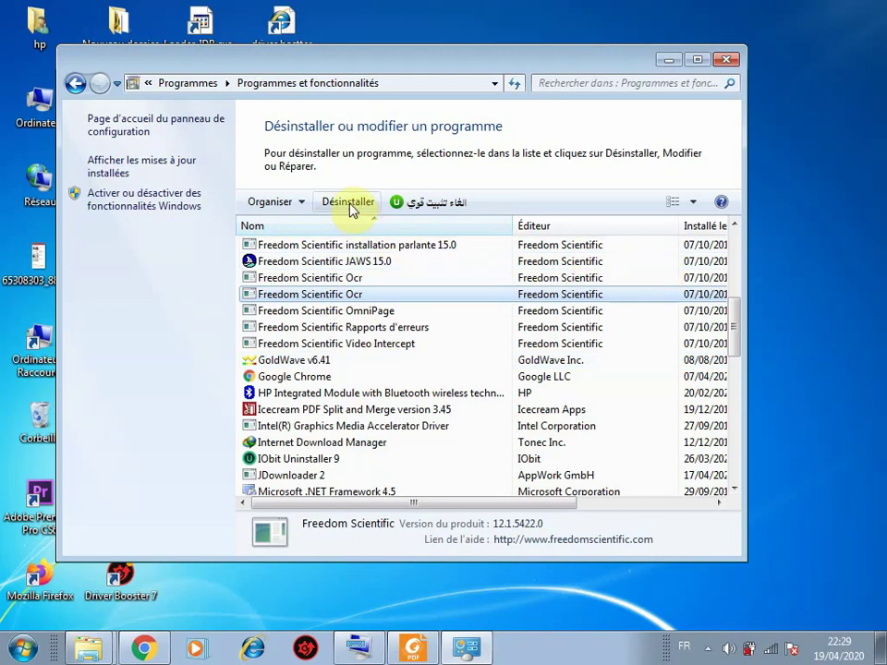
# Hide the details pane (Volet des détails) of the installed programs window
pyautogui.click(302, 203)
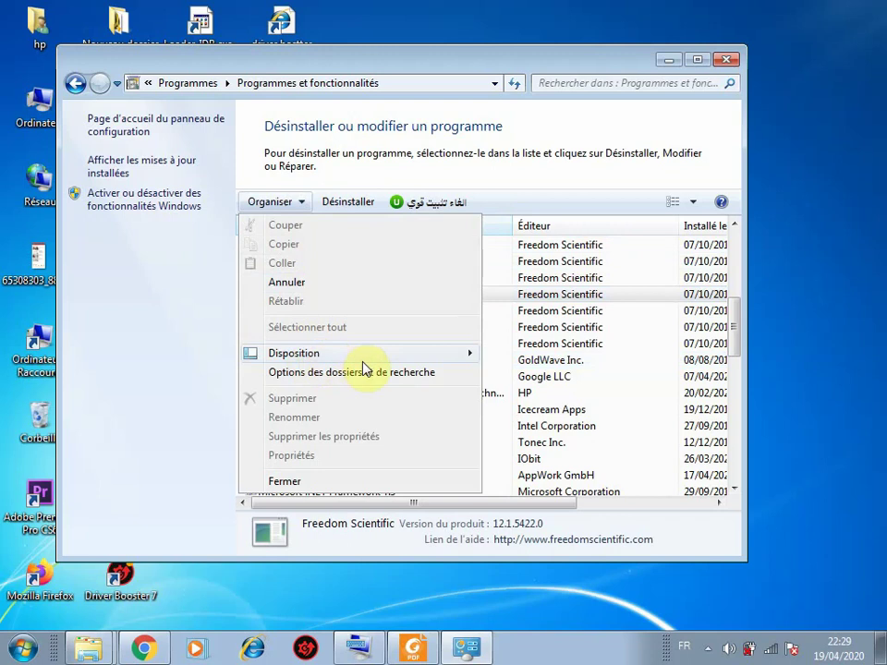
pyautogui.click(453, 352)
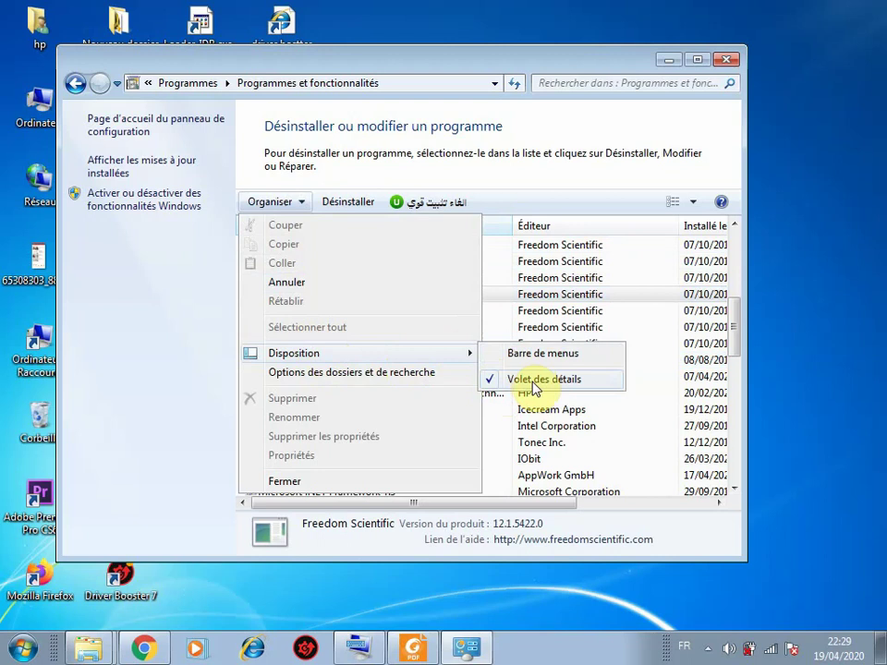
pyautogui.click(534, 386)
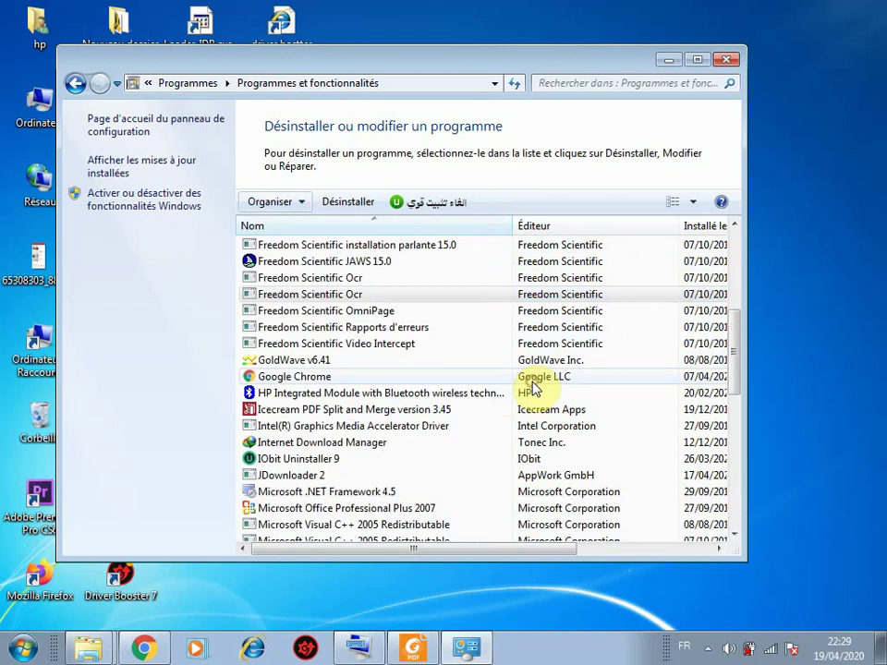
# Check the uninstall option of the second Freedom Scientific Ocr entry and show the details pane again
pyautogui.rightClick(334, 295)
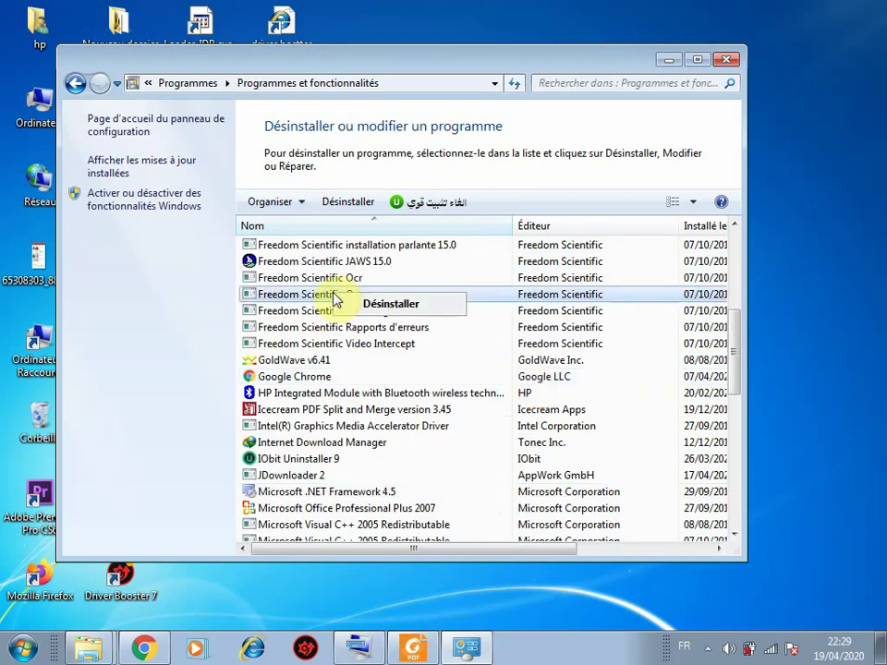
pyautogui.click(284, 212)
pyautogui.click(283, 208)
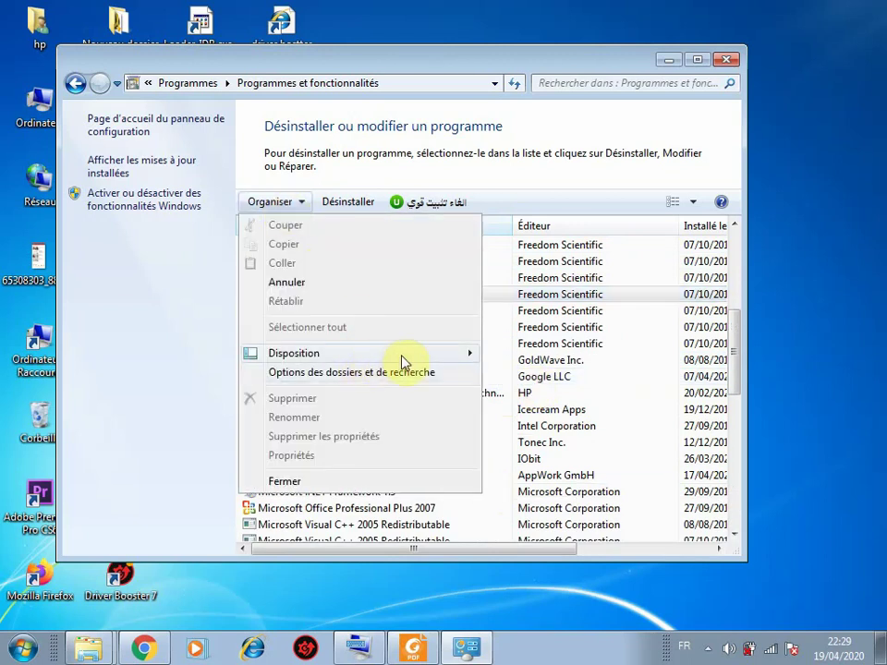
pyautogui.moveTo(469, 353)
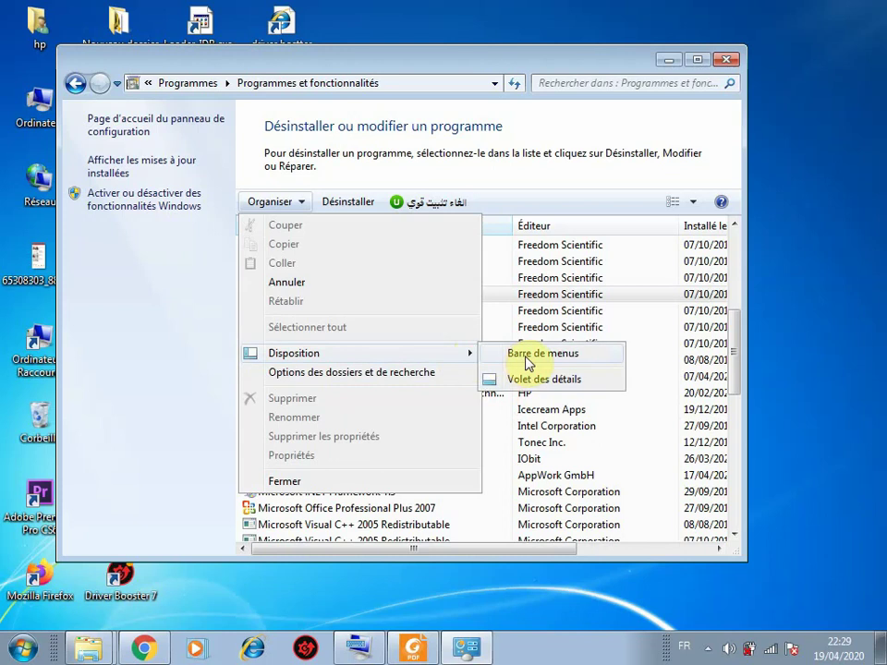
pyautogui.click(533, 380)
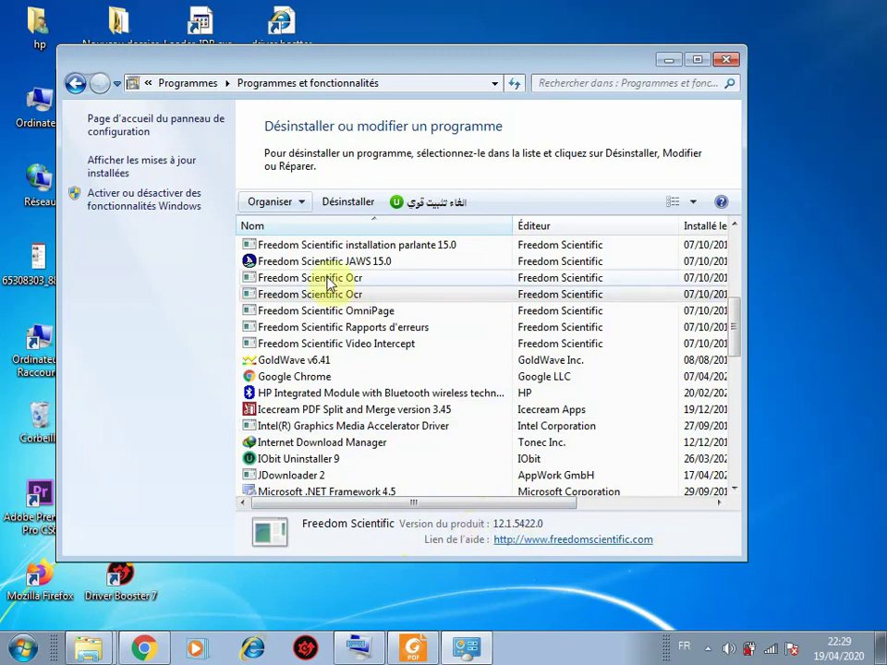
# Select GoldWave v6.41 and review the general and display (Affichage) settings in the folder options, leaving them as they are
pyautogui.click(305, 365)
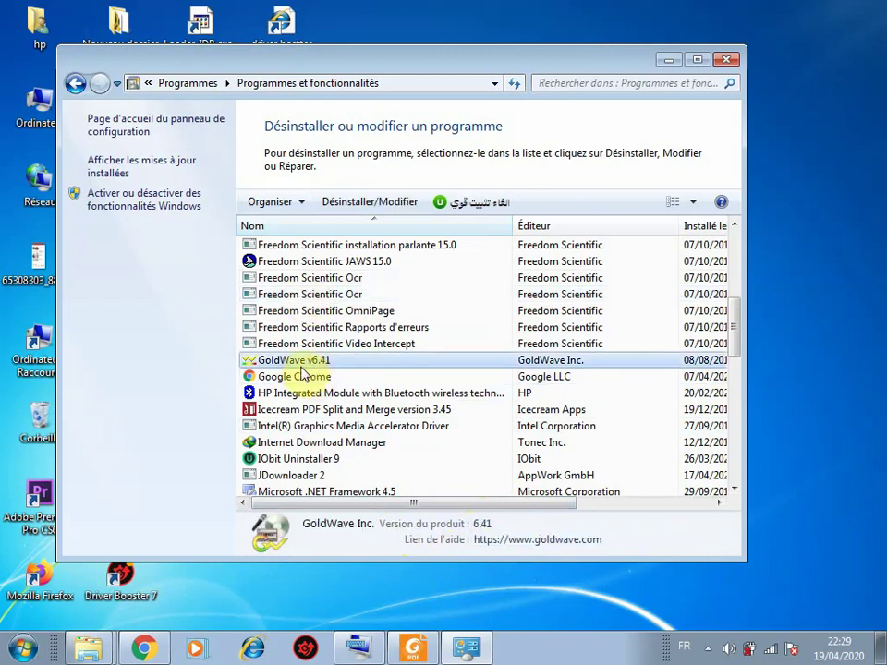
pyautogui.click(300, 203)
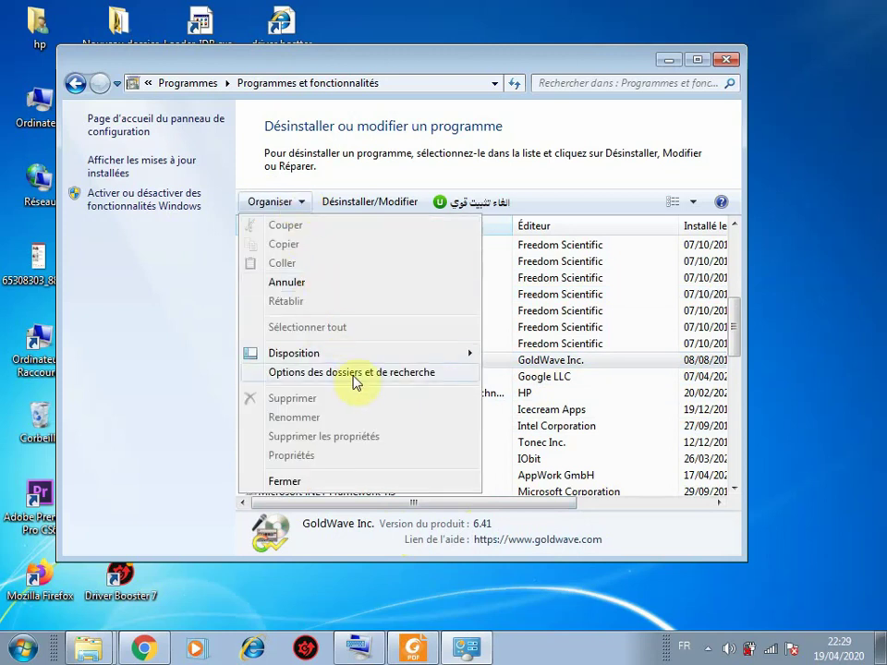
pyautogui.click(427, 376)
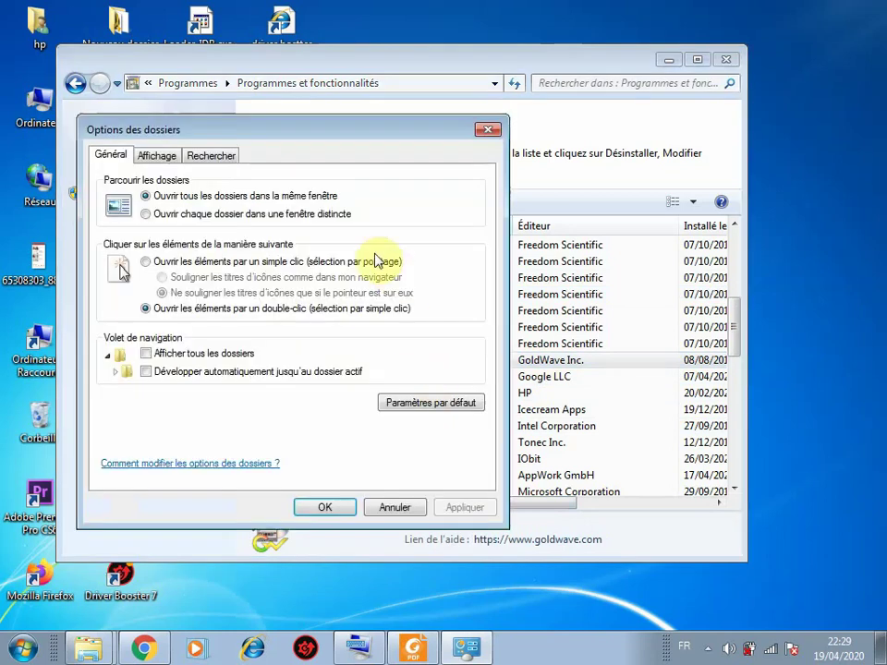
pyautogui.click(148, 157)
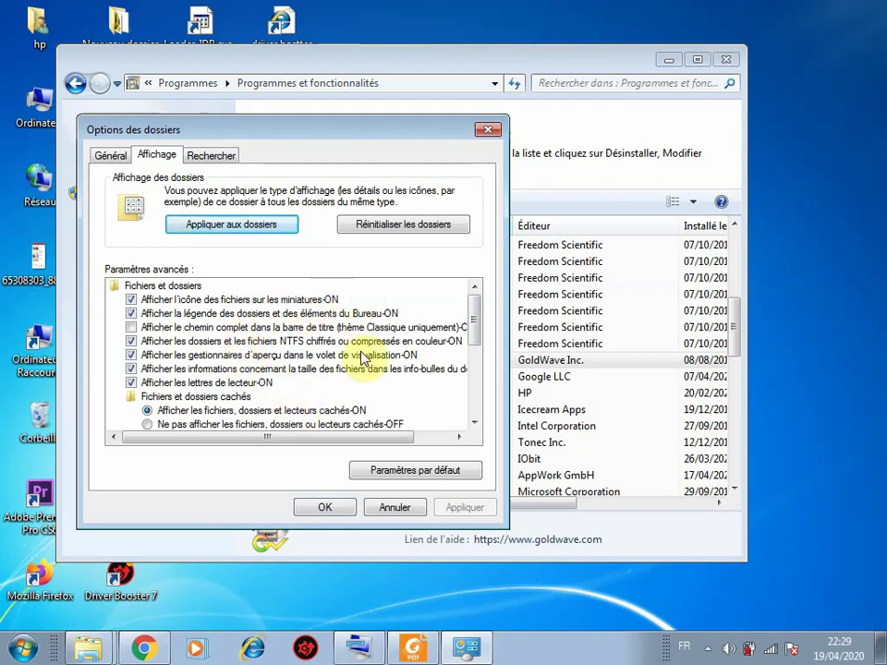
pyautogui.click(490, 129)
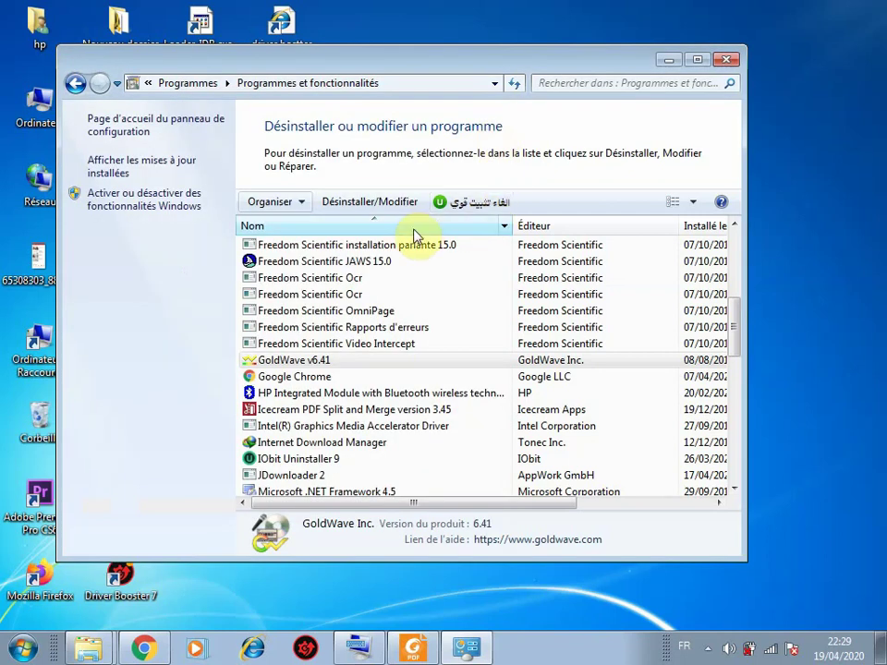
# Switch the installed programs list to medium icons (Icônes moyennes), trying the Détails view first
pyautogui.click(694, 204)
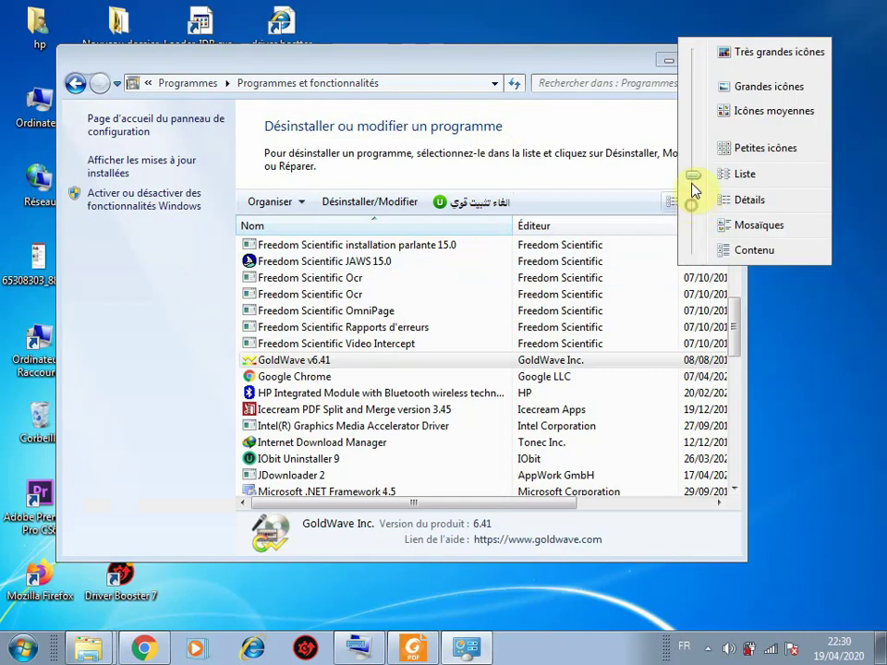
pyautogui.moveTo(695, 190)
pyautogui.mouseDown()
pyautogui.moveTo(693, 64)
pyautogui.moveTo(694, 227)
pyautogui.moveTo(695, 205)
pyautogui.mouseUp()
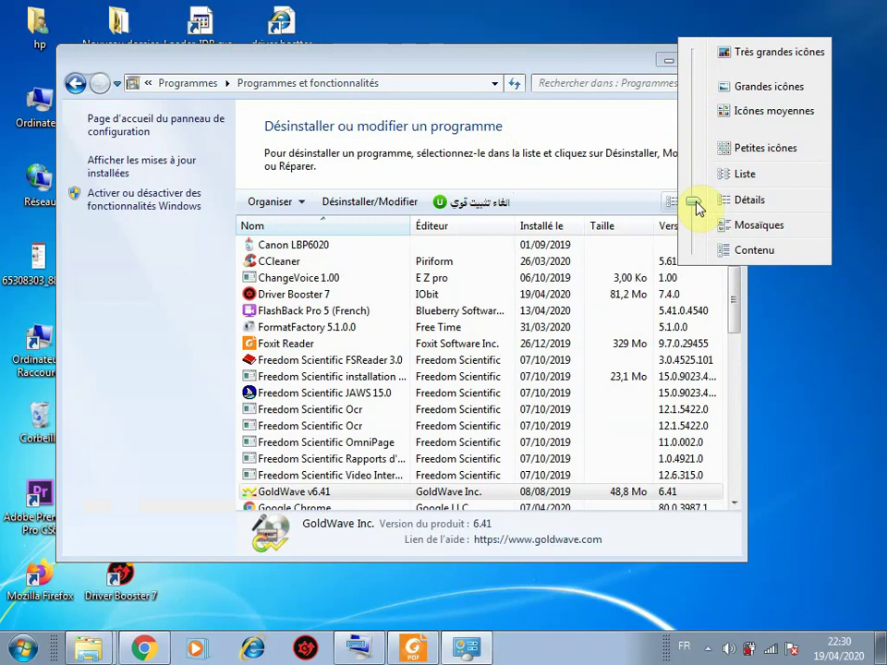
pyautogui.moveTo(699, 201); pyautogui.dragTo(696, 120)
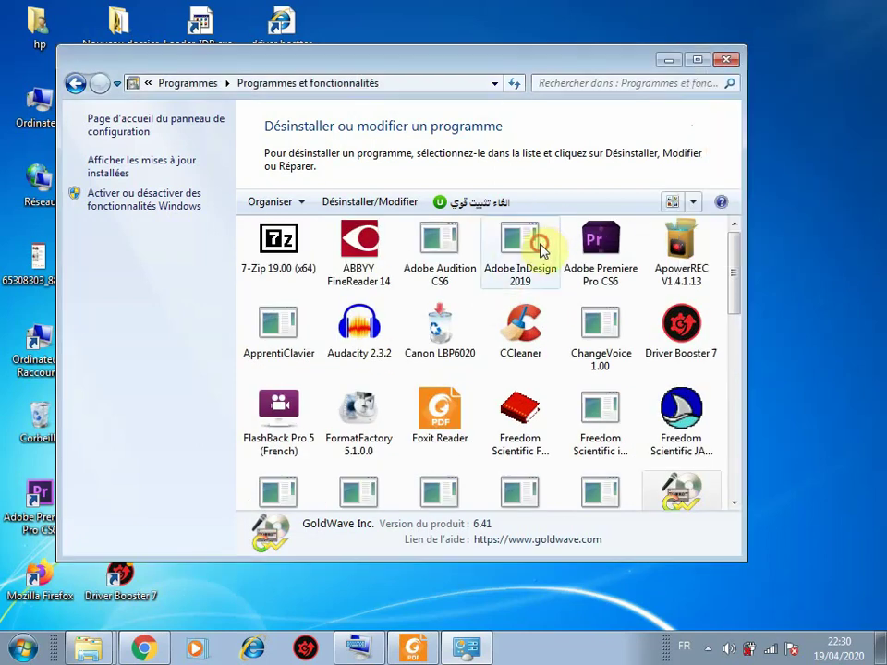
# Select Adobe InDesign 2019, look through the program icons and consult the help for the installed programs window
pyautogui.click(536, 242)
pyautogui.scroll(-5, 523, 343)
pyautogui.scroll(5, 523, 341)
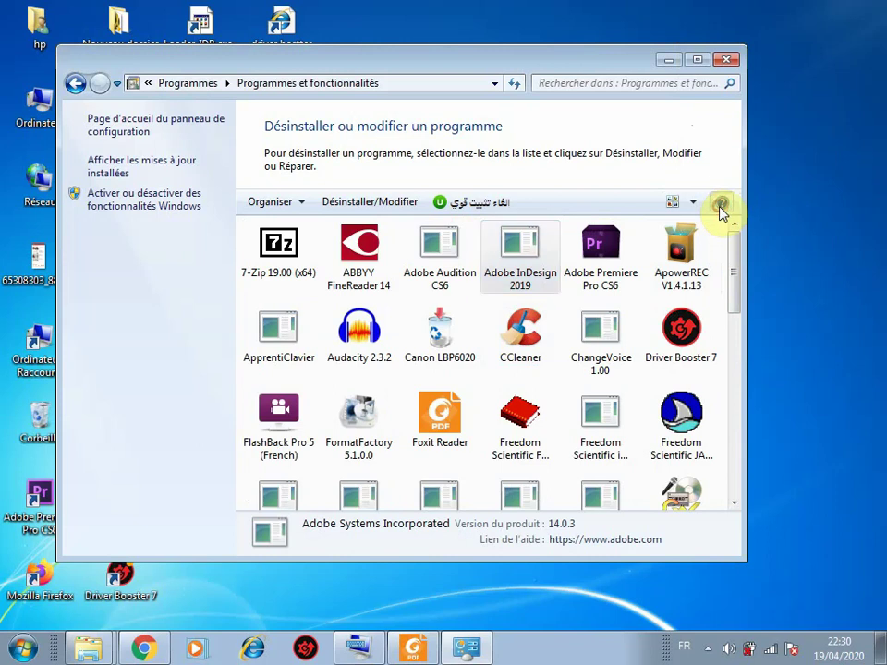
pyautogui.click(722, 205)
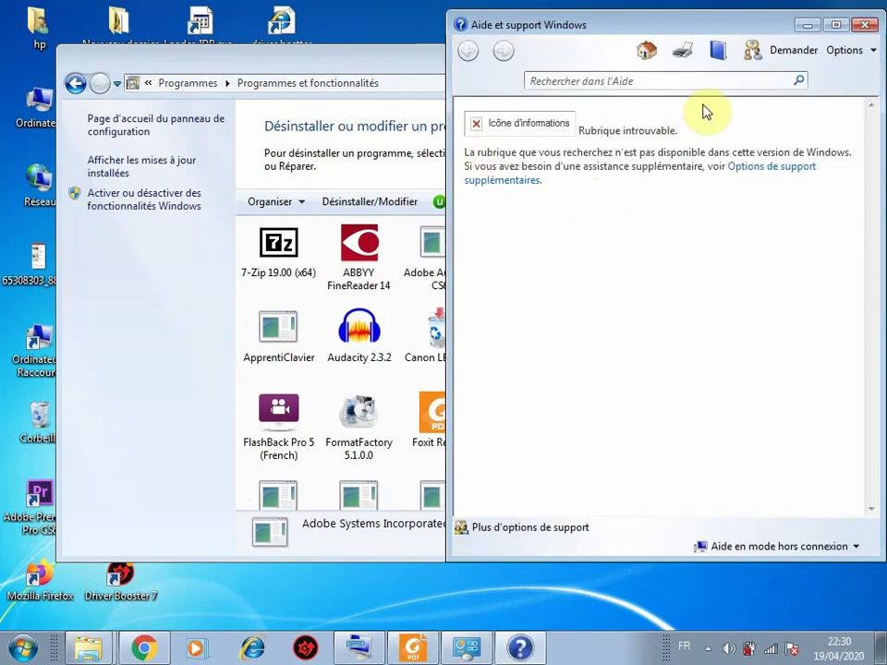
pyautogui.click(864, 27)
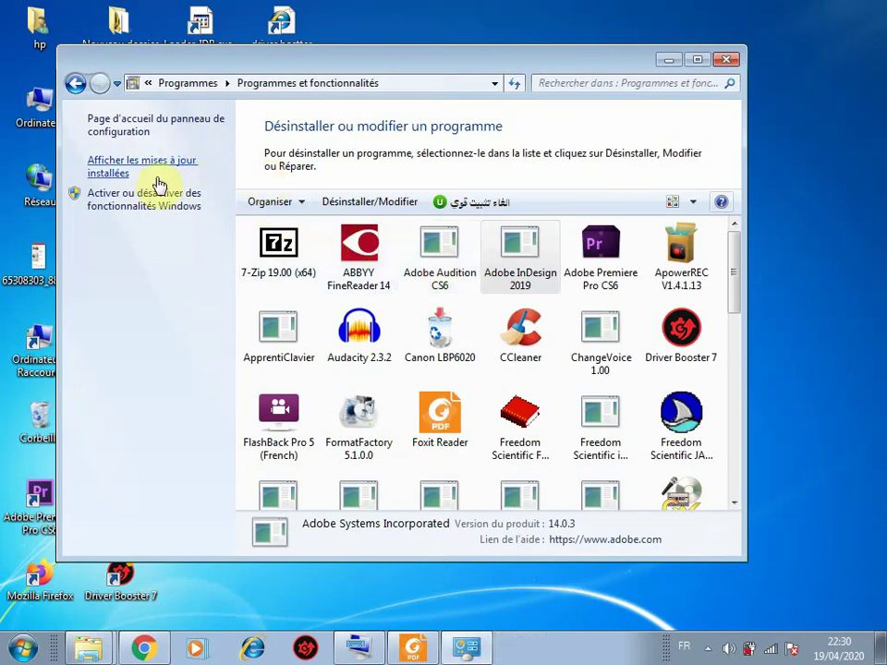
# View the installed updates and check the uninstall options for KB2565063, KB2685811, KB947821 and KB2999226
pyautogui.click(144, 175)
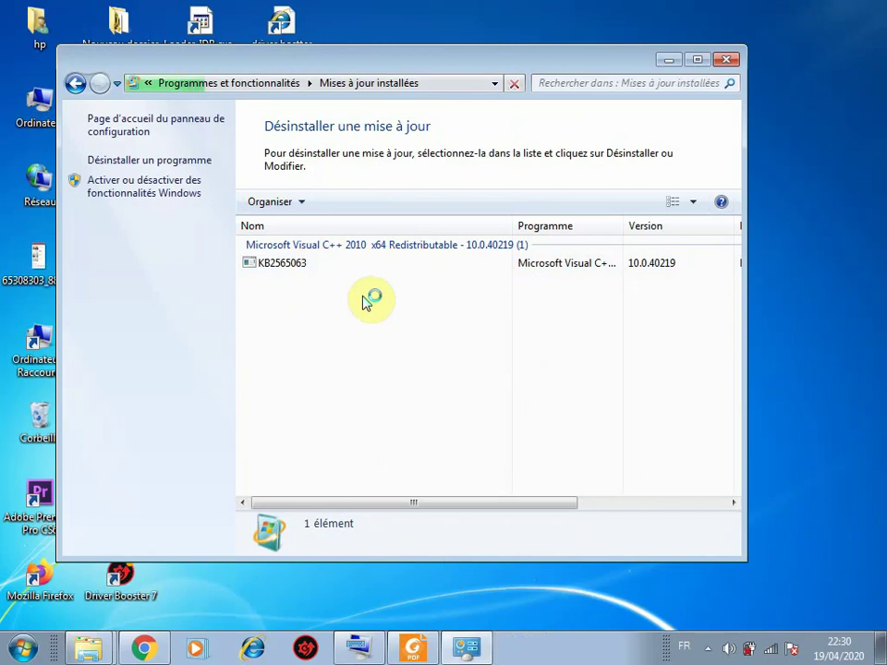
pyautogui.click(332, 269)
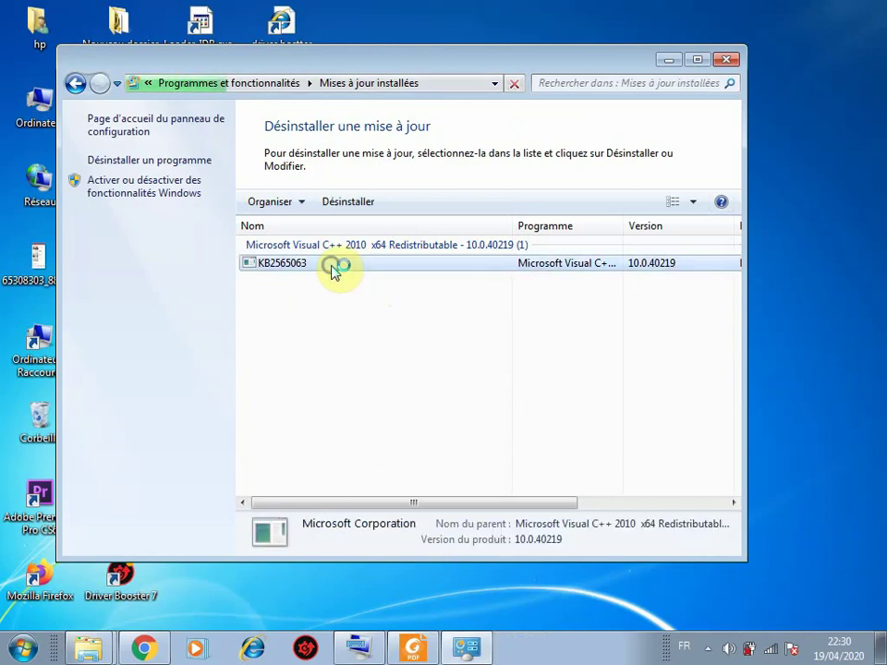
pyautogui.rightClick(332, 269)
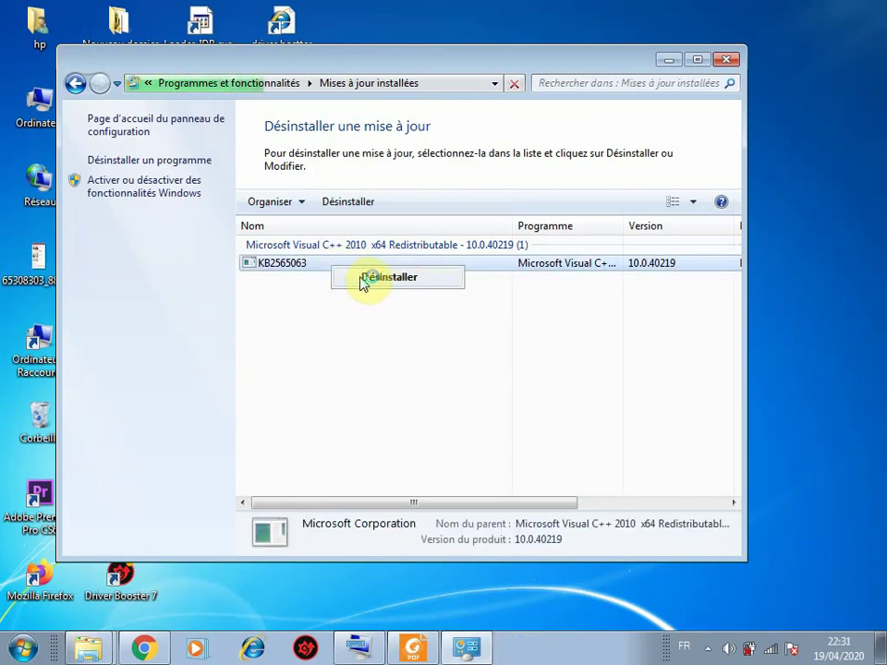
pyautogui.rightClick(332, 303)
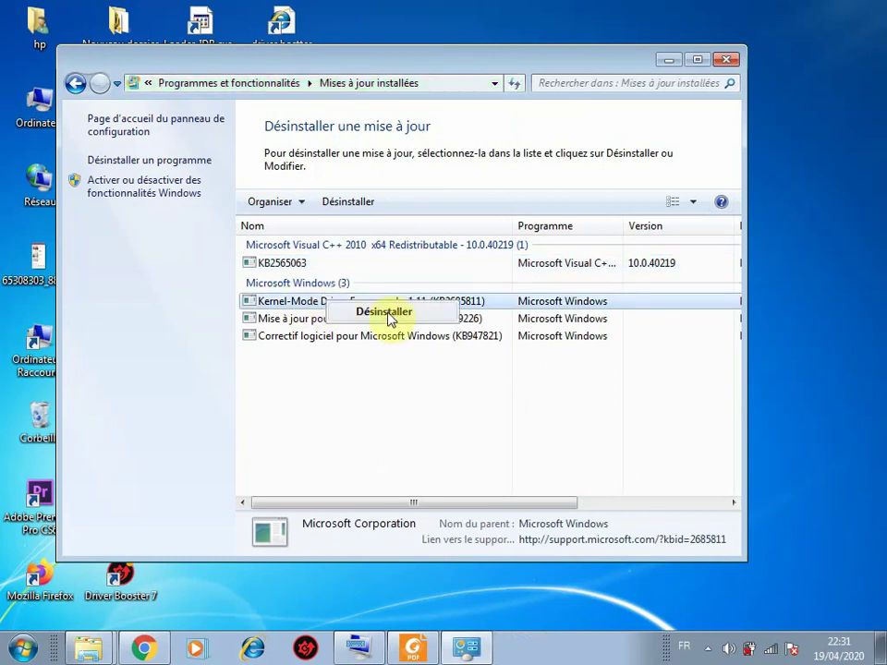
pyautogui.click(336, 336)
pyautogui.rightClick(334, 336)
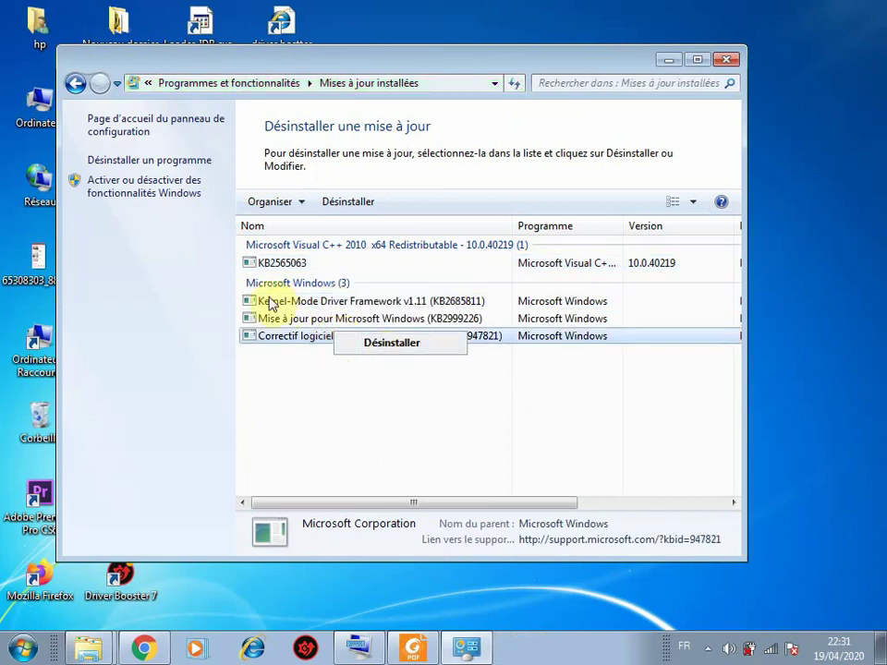
pyautogui.click(298, 316)
pyautogui.rightClick(300, 317)
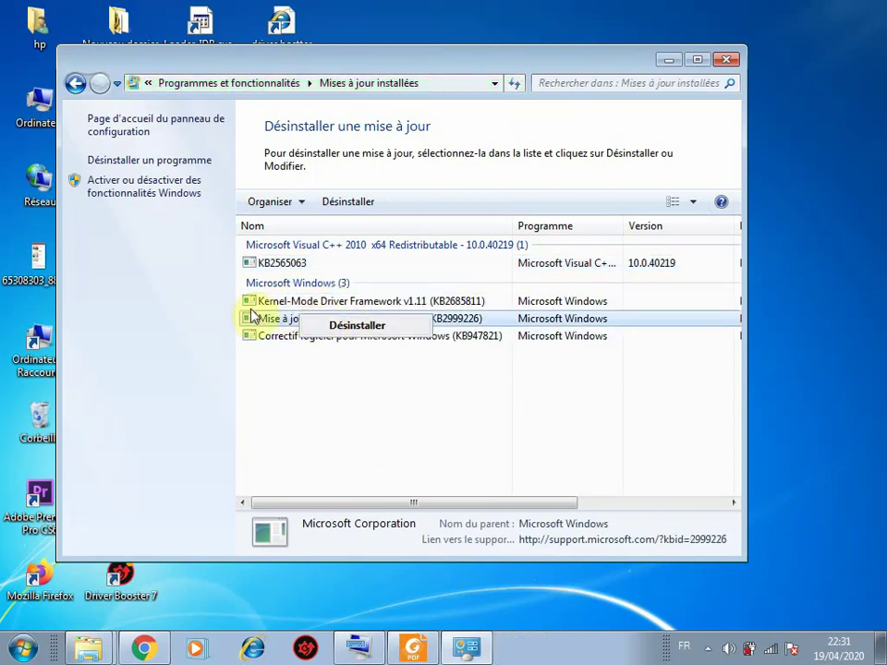
pyautogui.click(288, 303)
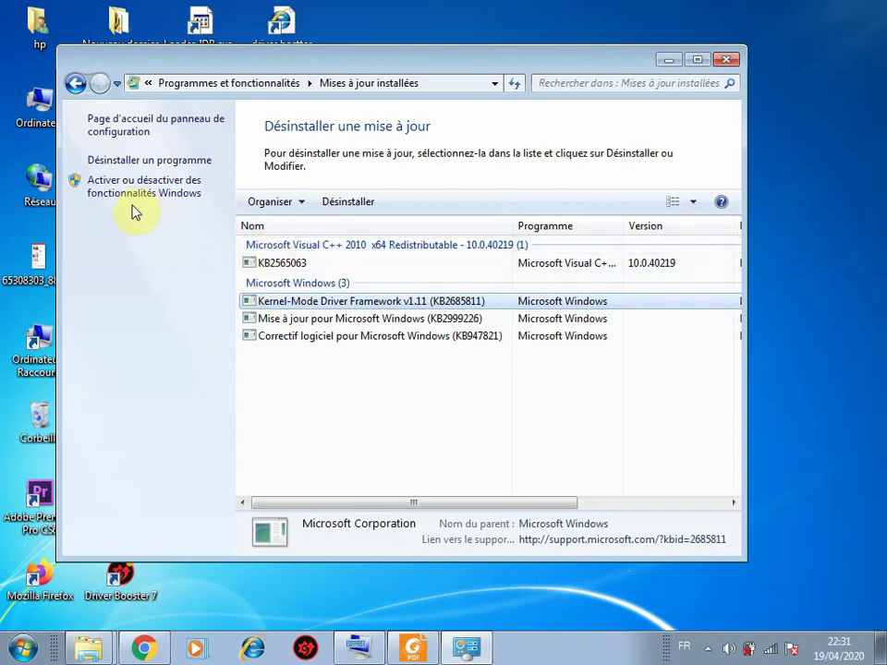
# Open the Windows features list and examine the games included under Jeux
pyautogui.click(182, 192)
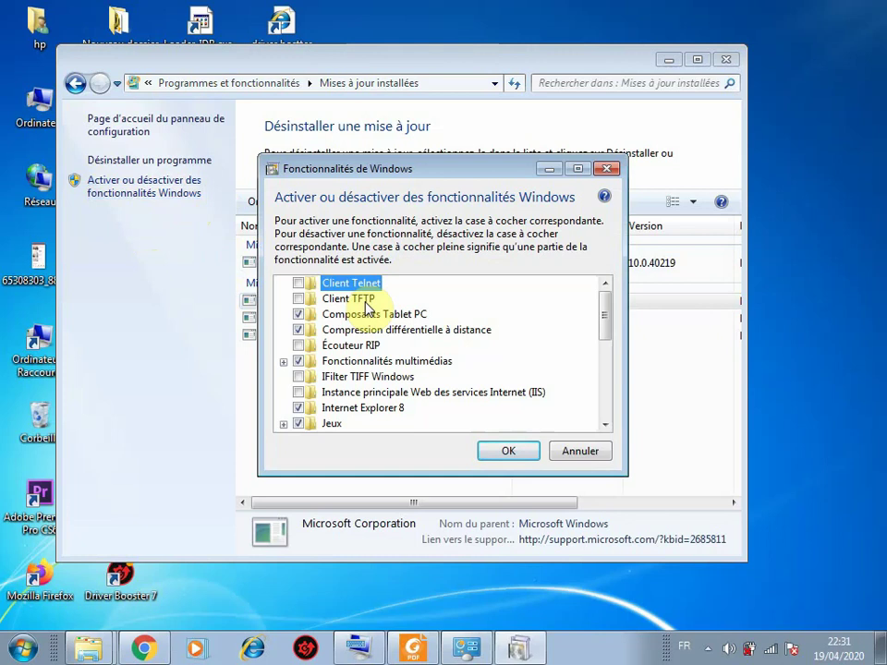
pyautogui.scroll(-2, 333, 355)
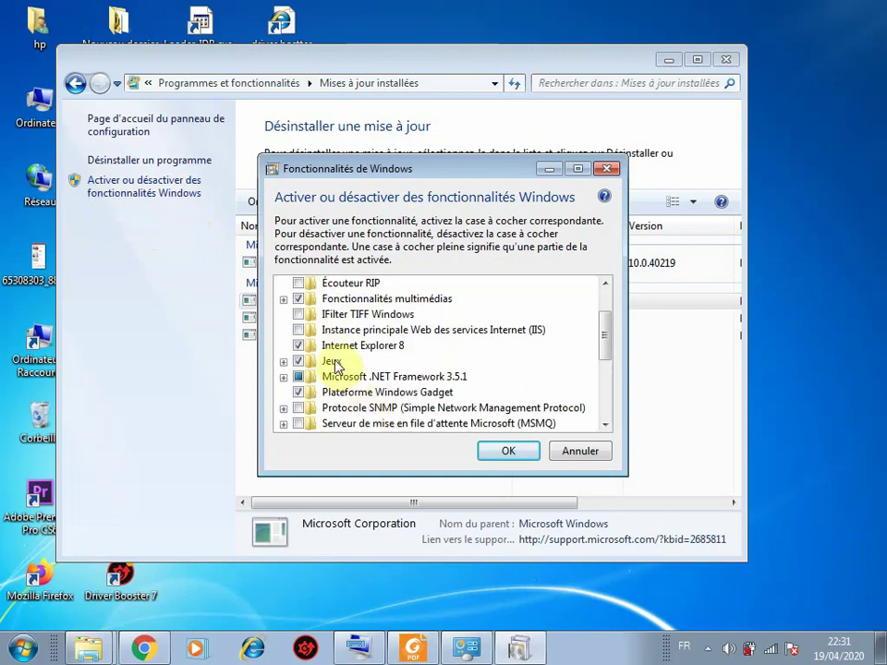
pyautogui.scroll(-2, 335, 363)
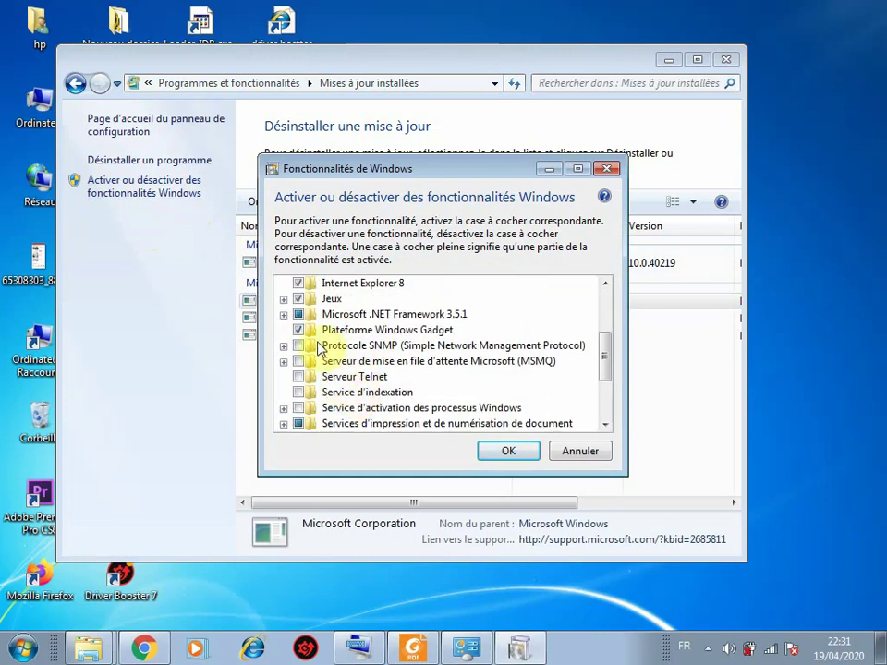
pyautogui.click(282, 299)
pyautogui.scroll(-1, 342, 392)
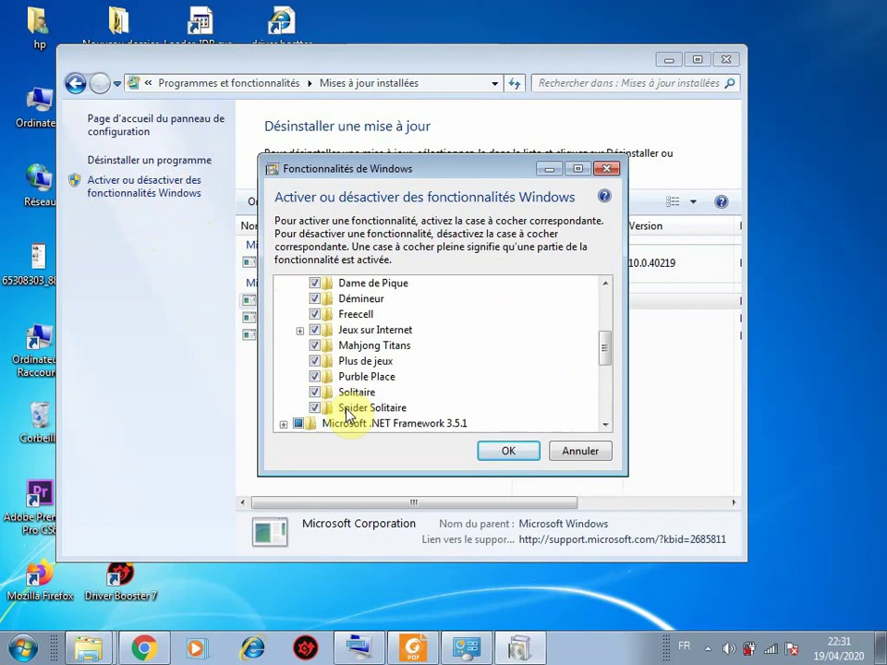
pyautogui.scroll(2, 315, 361)
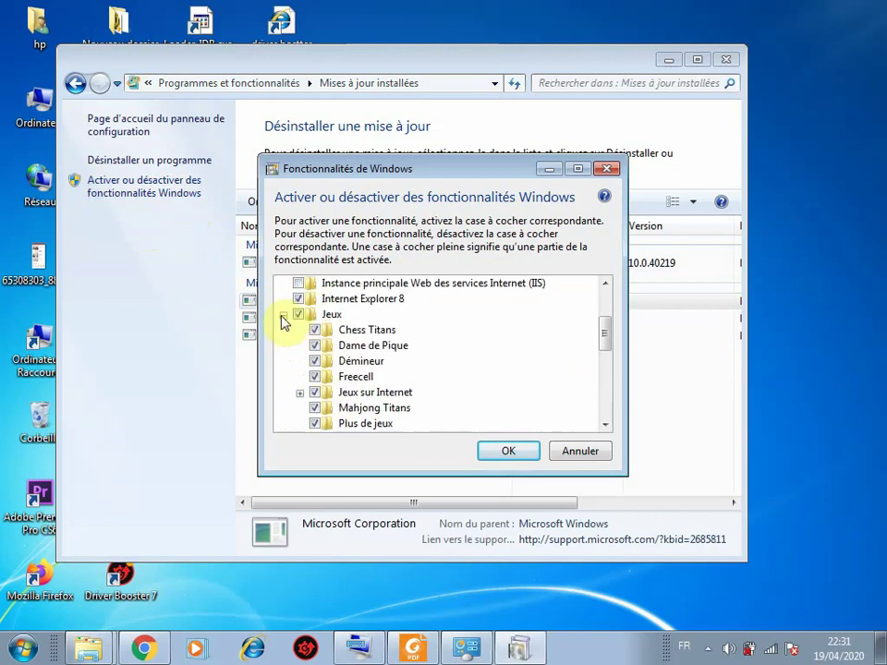
pyautogui.click(282, 314)
pyautogui.scroll(-1, 307, 360)
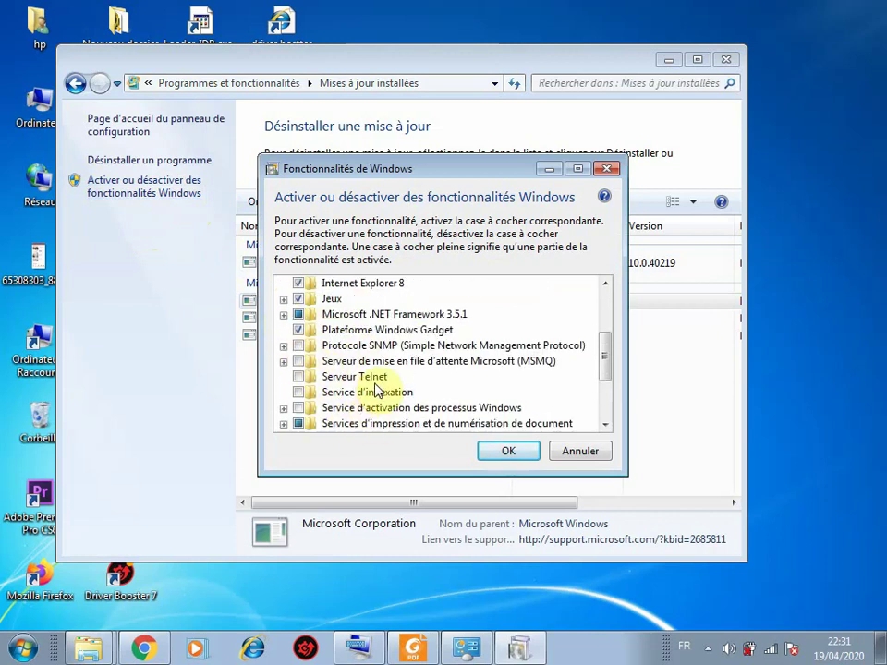
# Examine the components under Services d'impression et de numérisation de document in the Windows features list
pyautogui.click(282, 424)
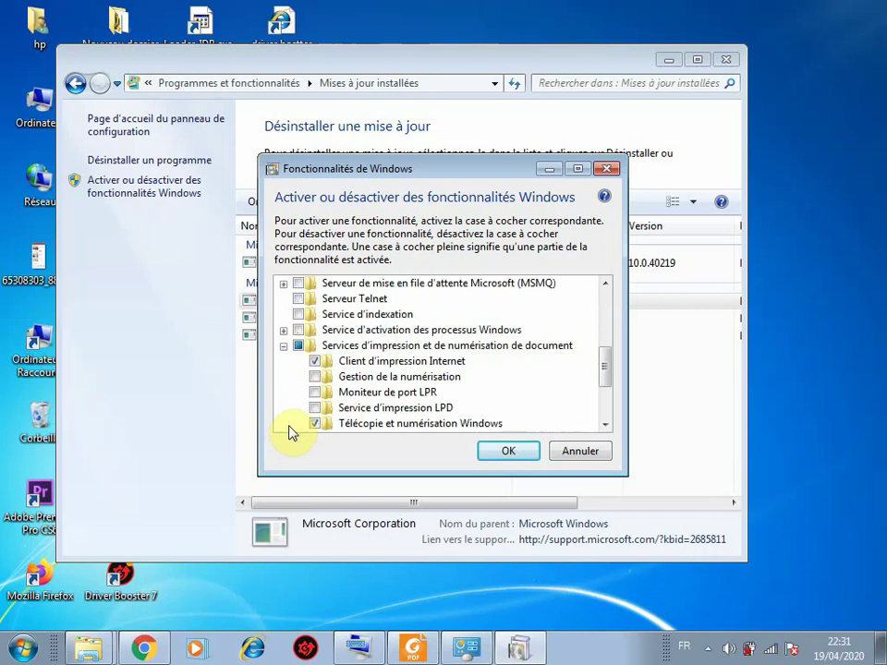
pyautogui.click(299, 346)
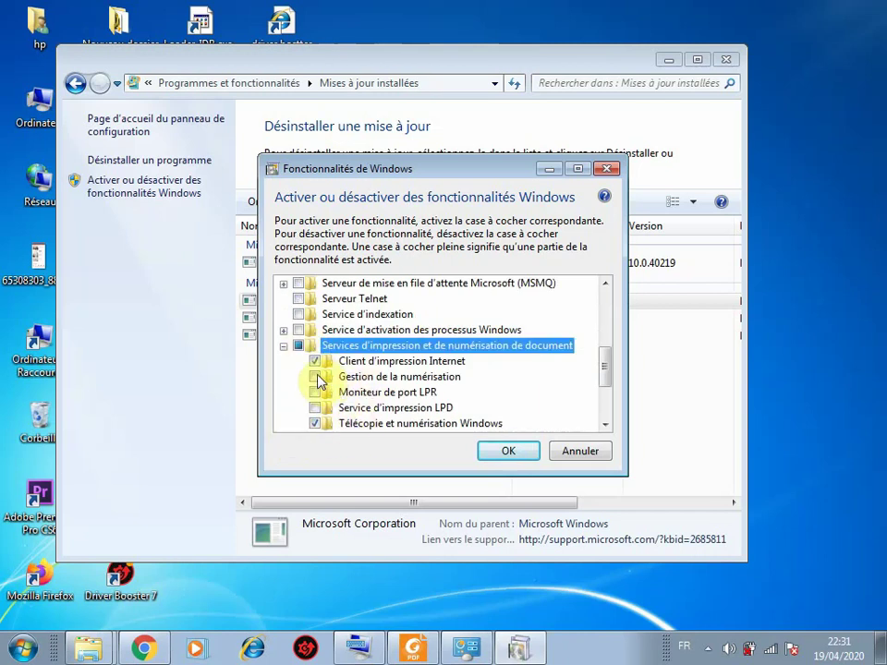
pyautogui.scroll(3, 317, 374)
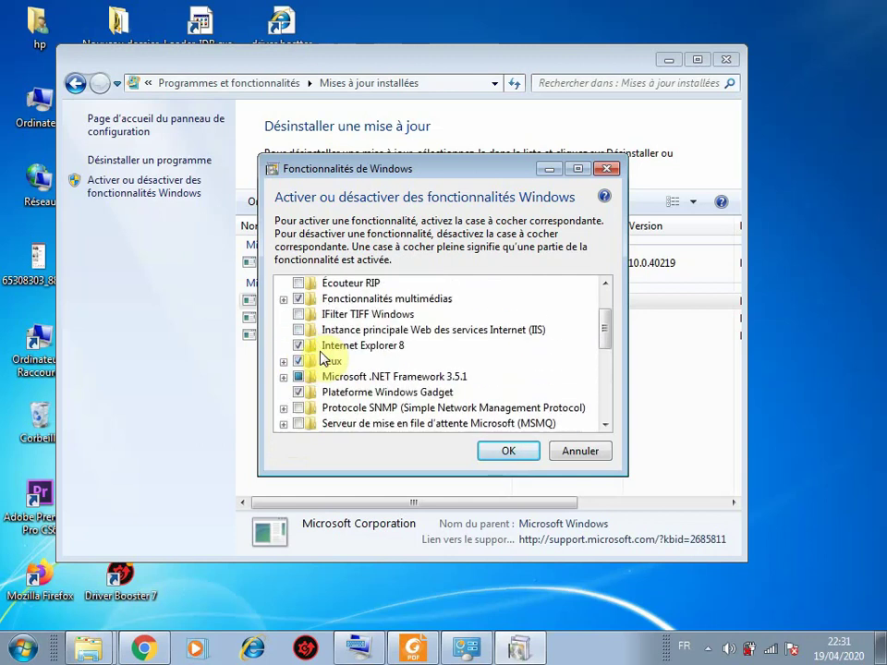
pyautogui.scroll(1, 324, 358)
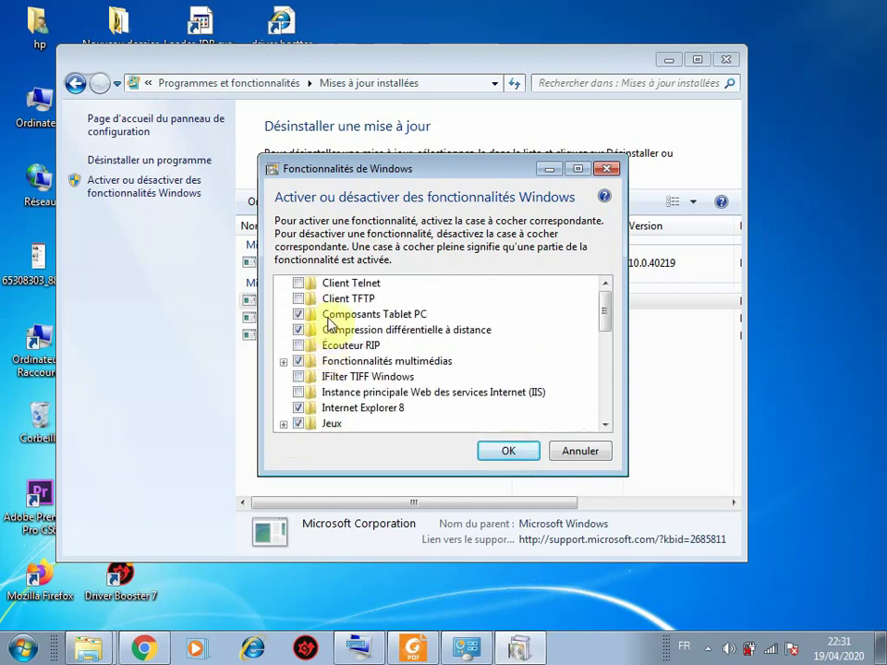
# Try turning off Internet Explorer 8 in the Windows features, accept the warning and discard the change
pyautogui.scroll(-2, 324, 388)
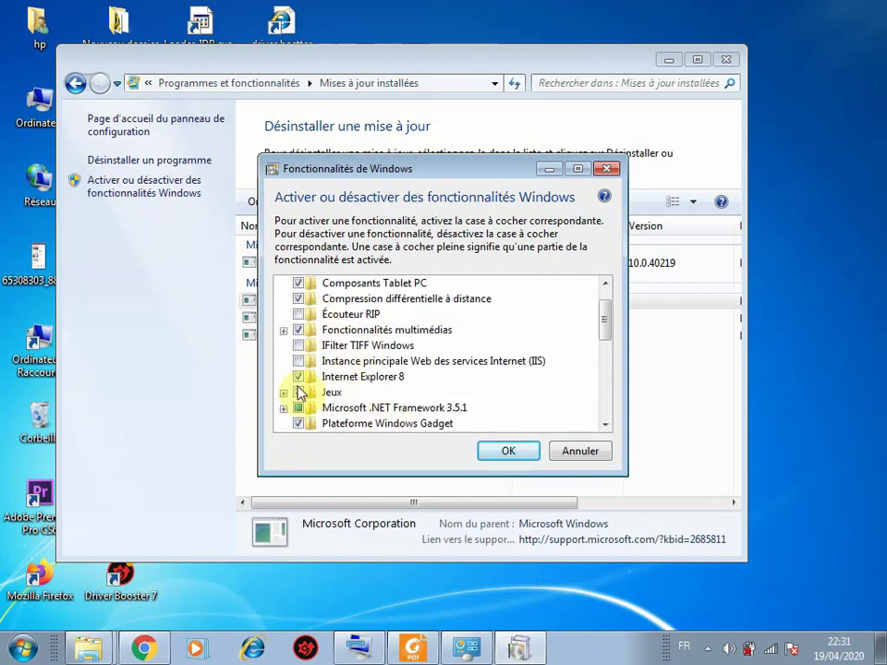
pyautogui.click(297, 377)
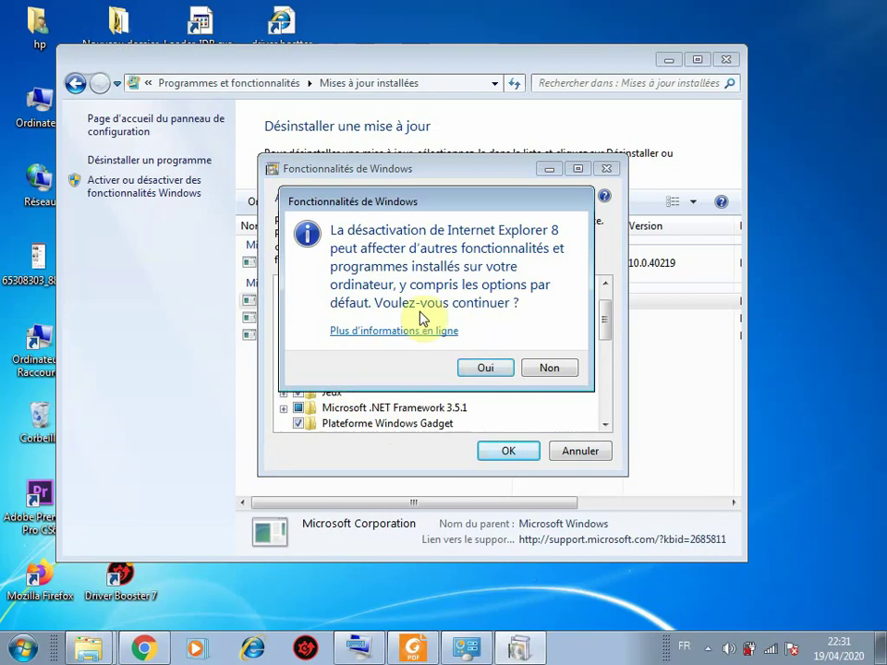
pyautogui.click(492, 370)
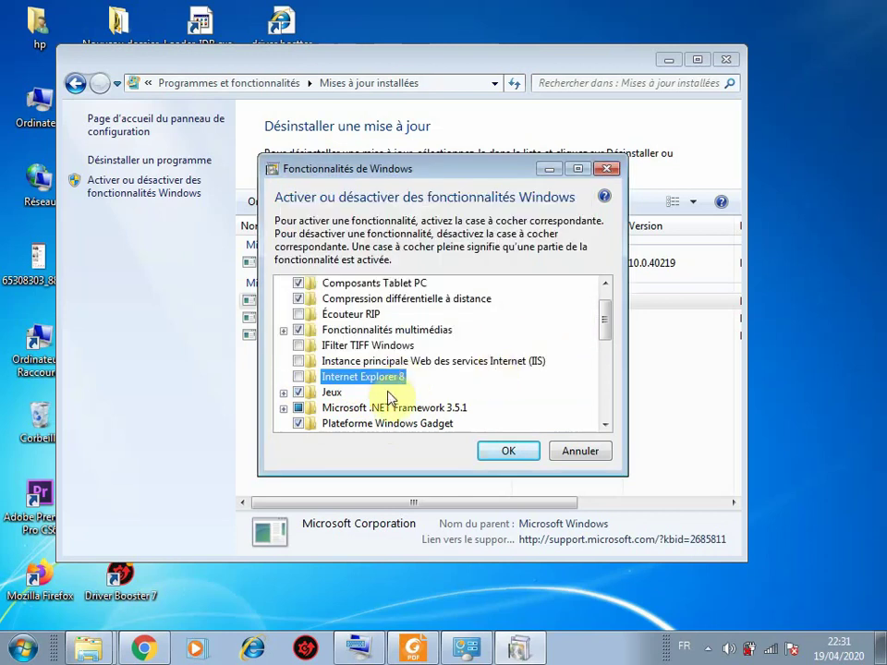
pyautogui.click(588, 455)
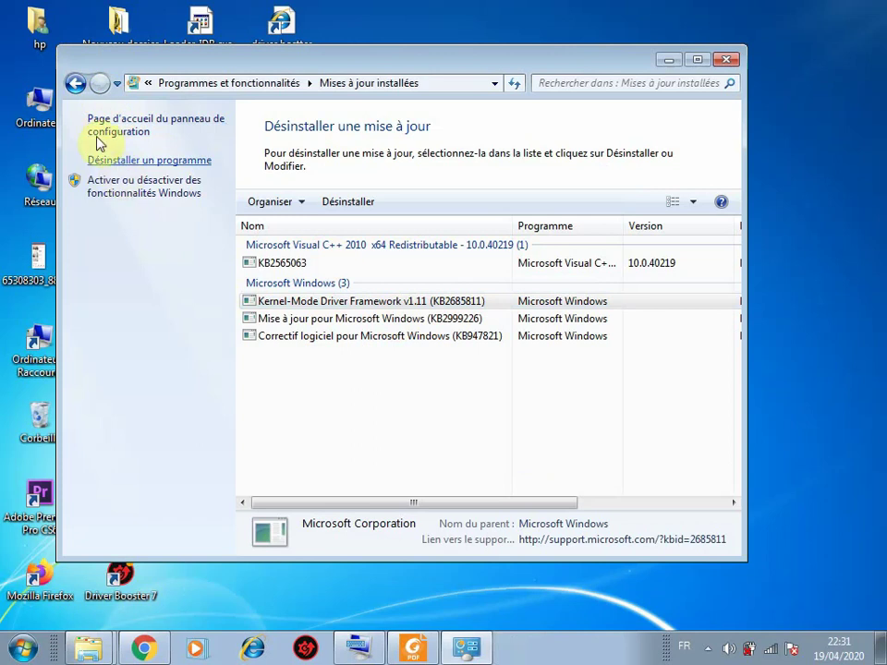
# Return to the Programmes category of the Control Panel and open Programmes par défaut
pyautogui.click(77, 83)
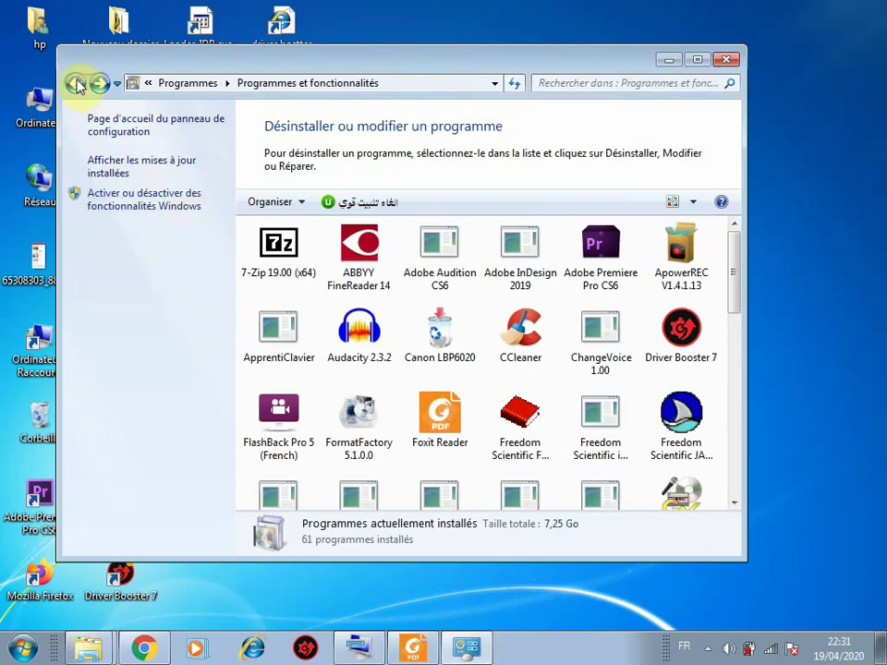
pyautogui.click(76, 83)
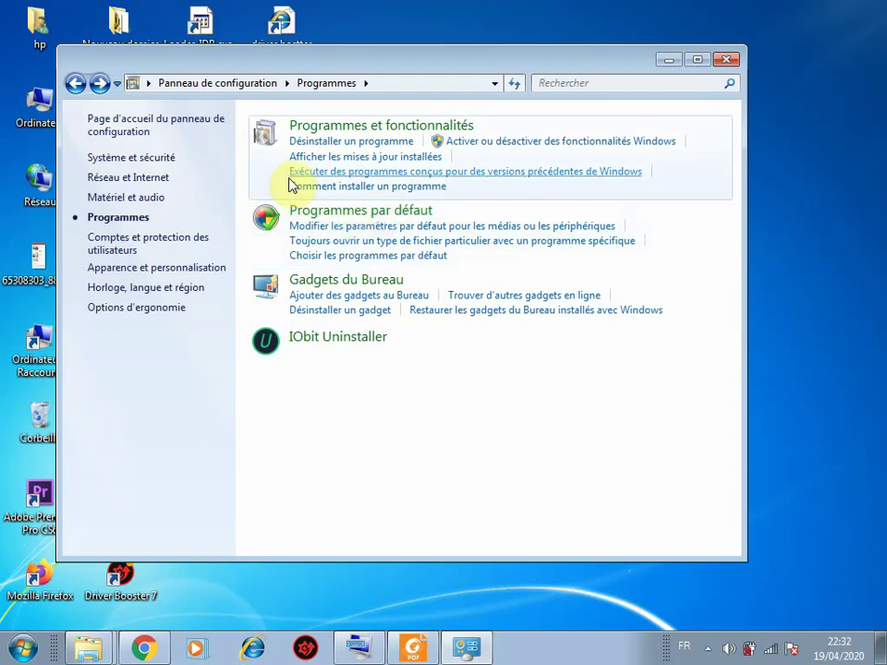
pyautogui.click(319, 210)
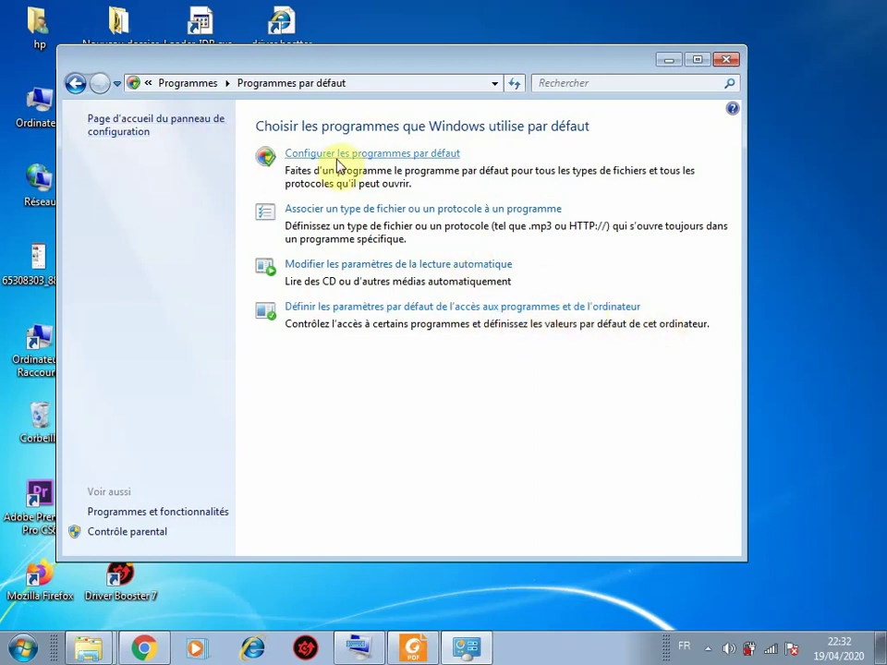
# Open the default programs configuration and examine the details of Firefox, Lecteur Windows Media, FormatPlayer, Google Chrome, Foxit Reader and ABBYY FineReader 14
pyautogui.click(438, 155)
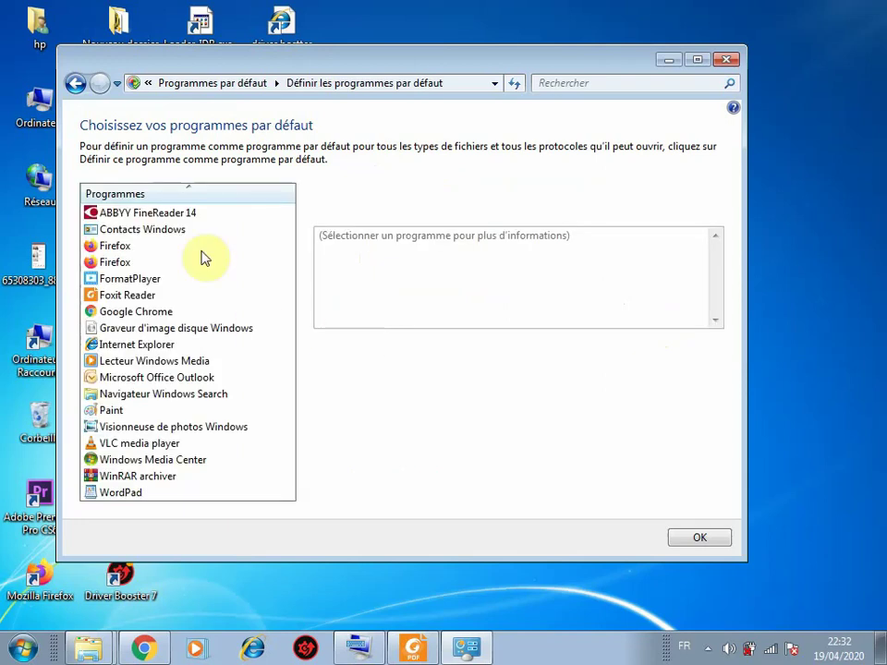
pyautogui.click(119, 247)
pyautogui.click(129, 311)
pyautogui.click(139, 360)
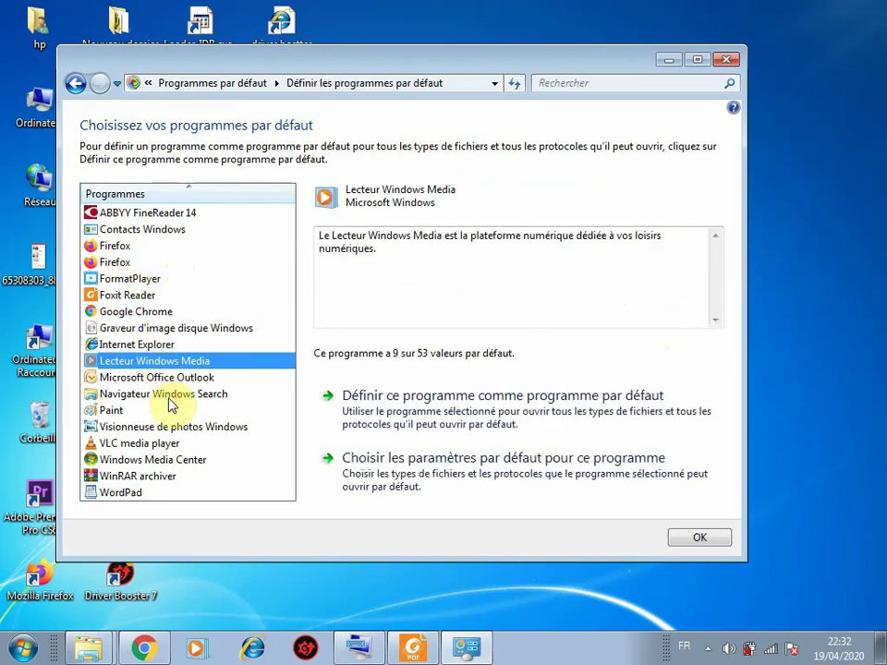
pyautogui.click(134, 247)
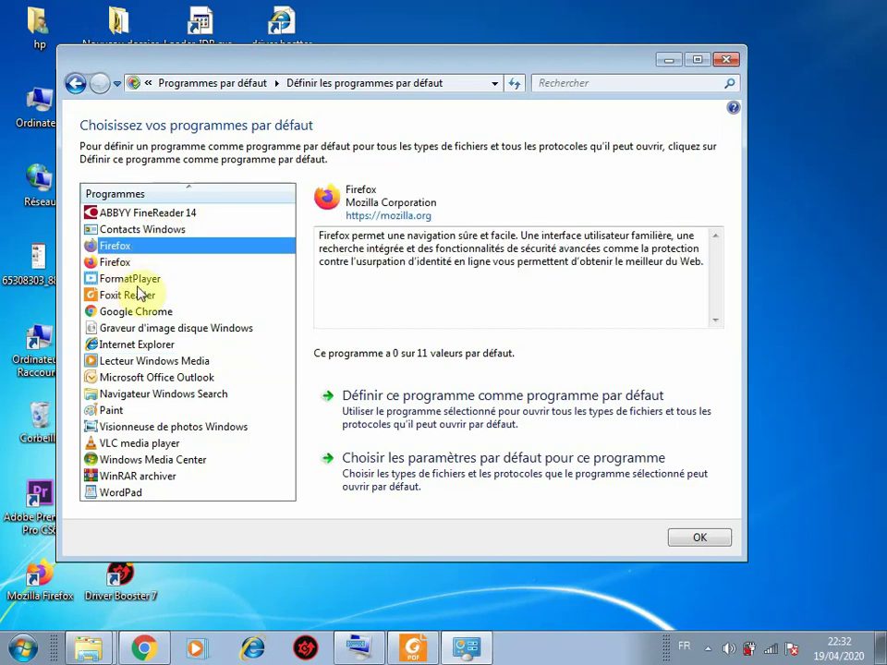
pyautogui.click(140, 279)
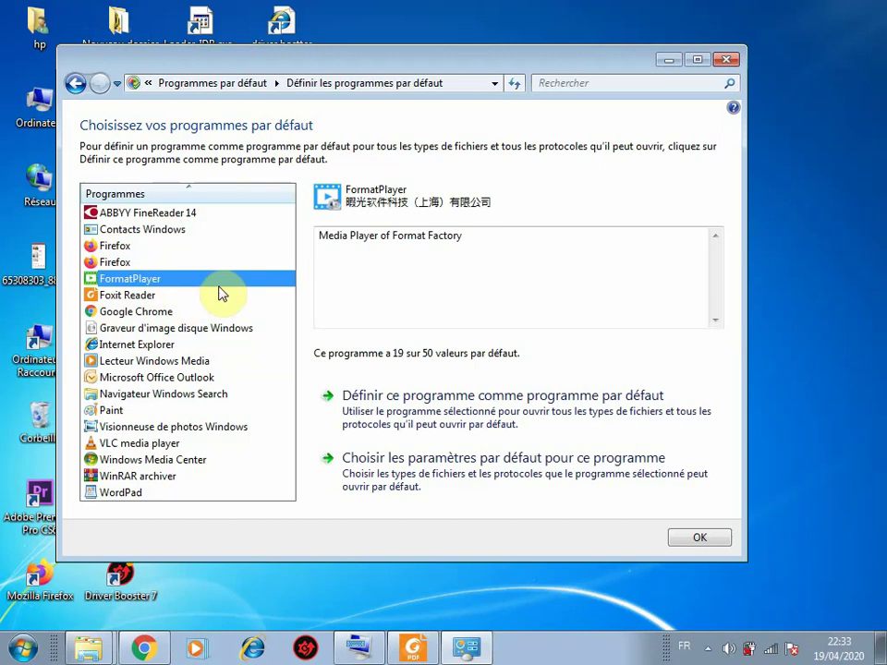
pyautogui.click(129, 315)
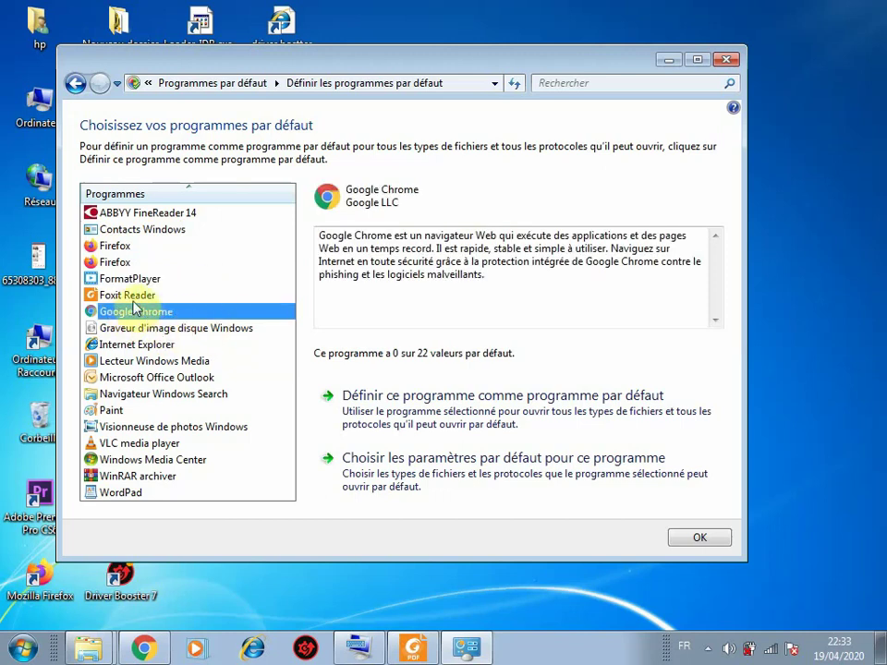
pyautogui.click(124, 297)
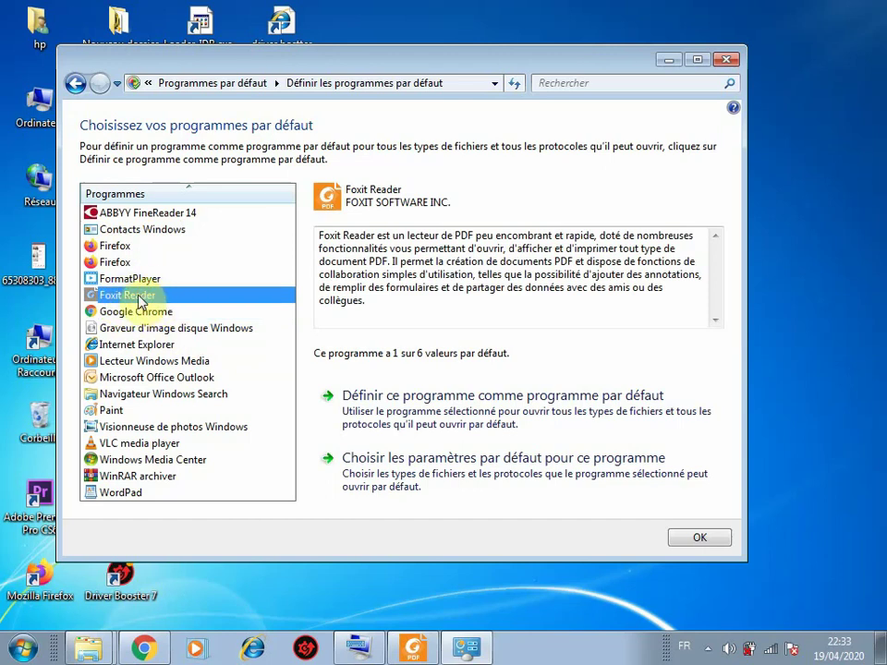
pyautogui.click(146, 212)
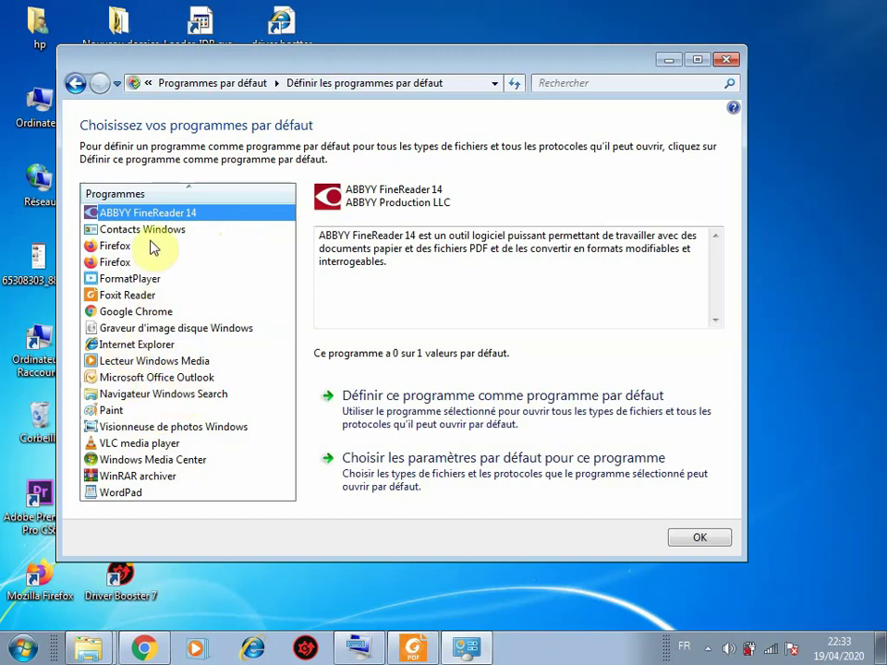
# Set Google Chrome as the default program for all file types and protocols it can open
pyautogui.click(139, 313)
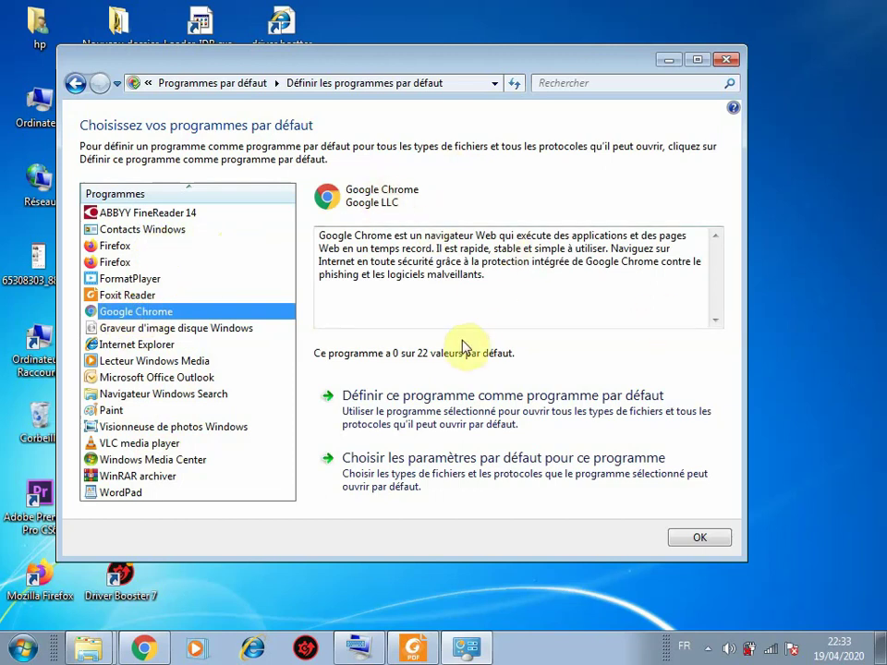
pyautogui.click(383, 416)
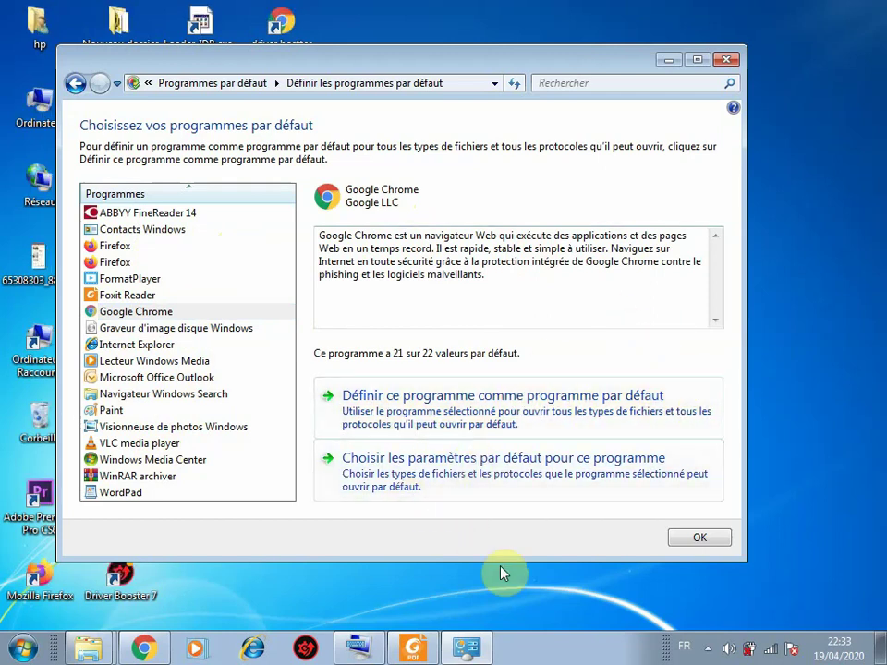
# Examine the file extensions and protocols associated with Google Chrome and return to the default programs list
pyautogui.click(450, 468)
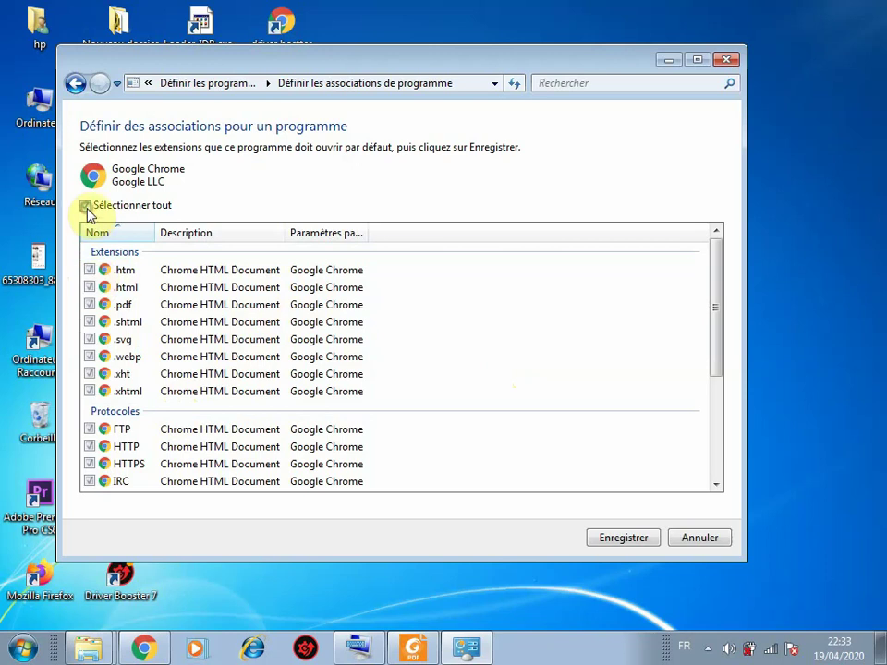
pyautogui.click(98, 270)
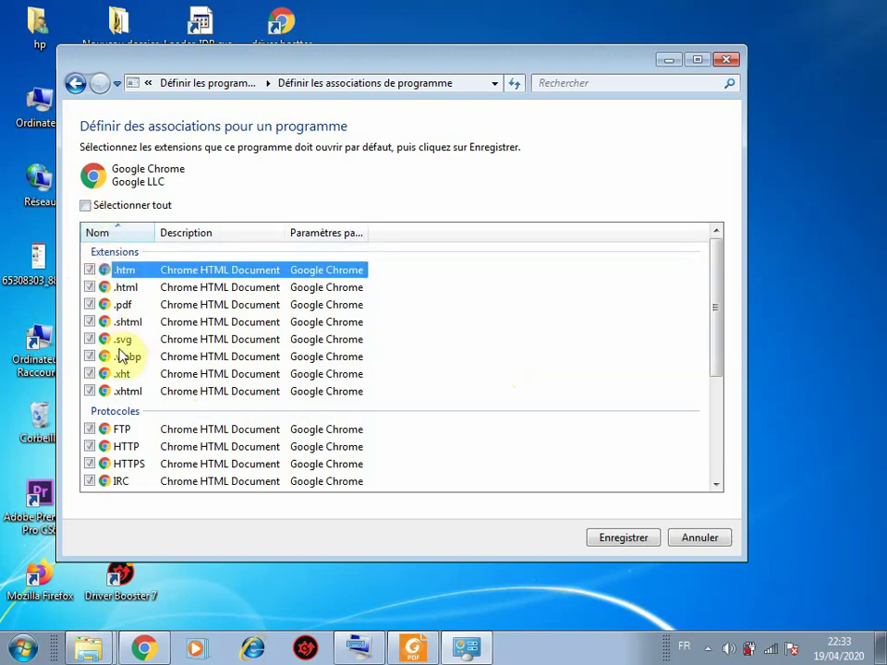
pyautogui.click(88, 429)
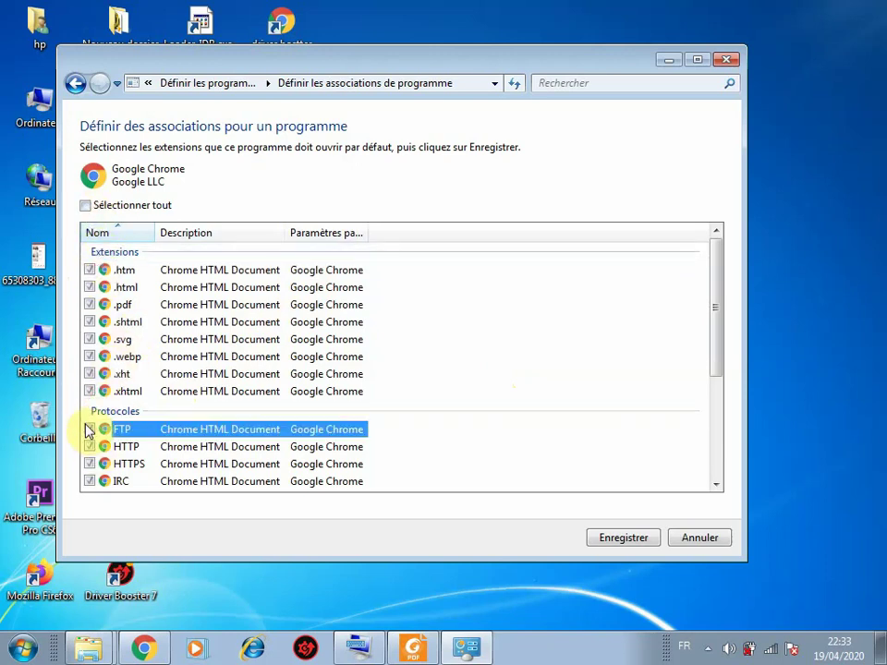
pyautogui.scroll(-3, 91, 471)
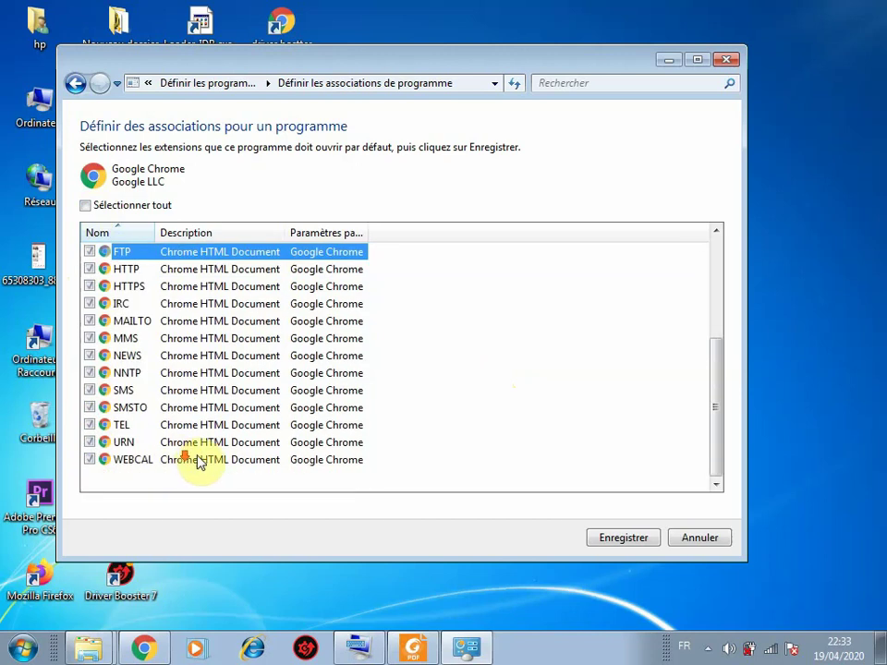
pyautogui.scroll(3, 101, 462)
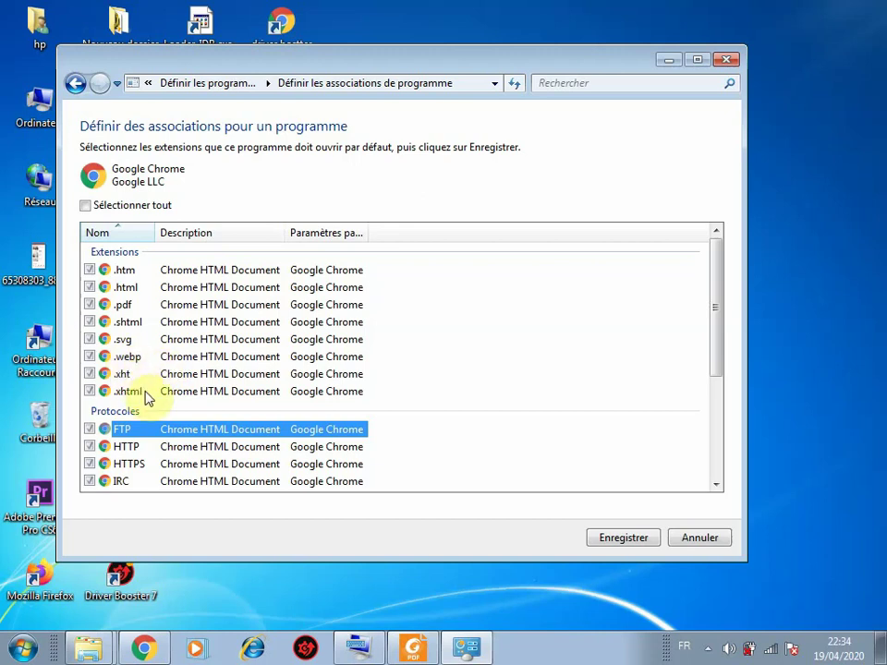
pyautogui.scroll(-3, 145, 398)
pyautogui.scroll(-1, 161, 351)
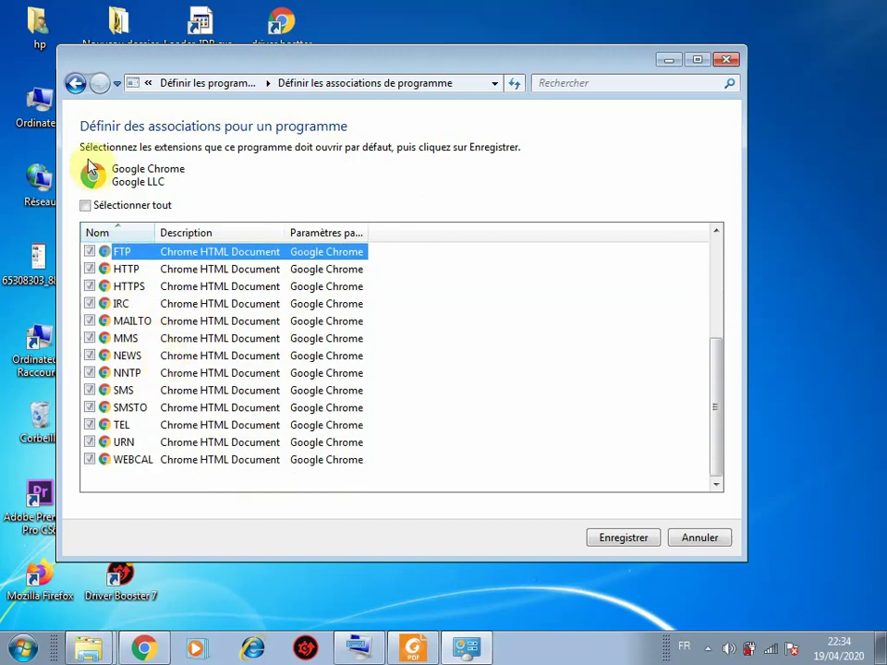
pyautogui.press('BackSpace')
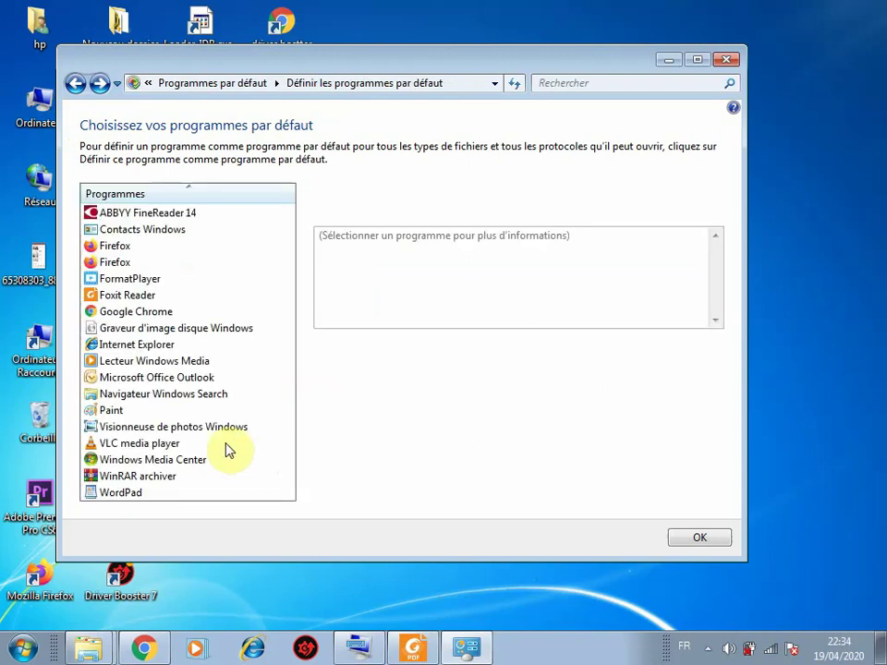
# Set VLC media player as the default program for all file types it can open
pyautogui.click(124, 445)
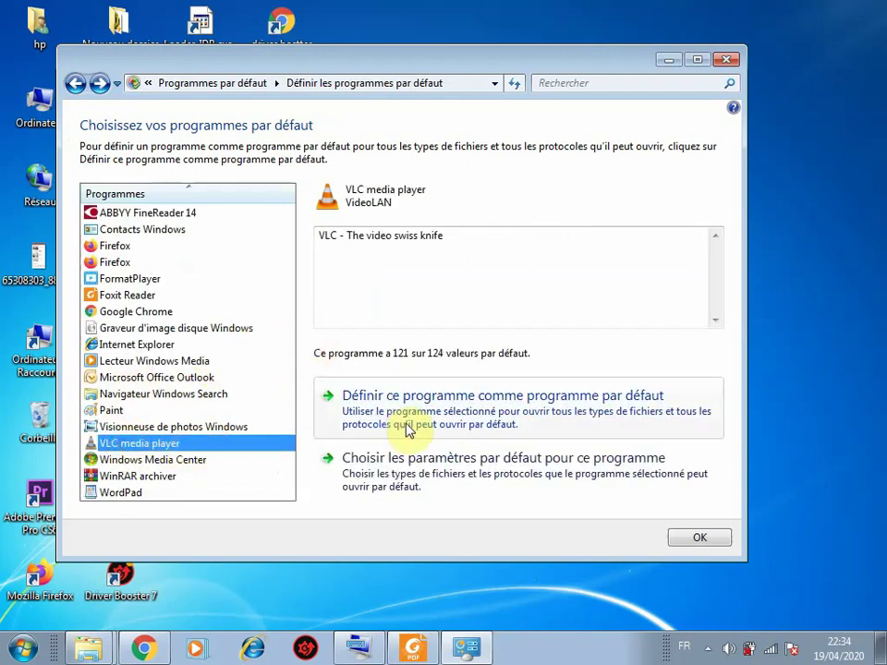
pyautogui.click(450, 410)
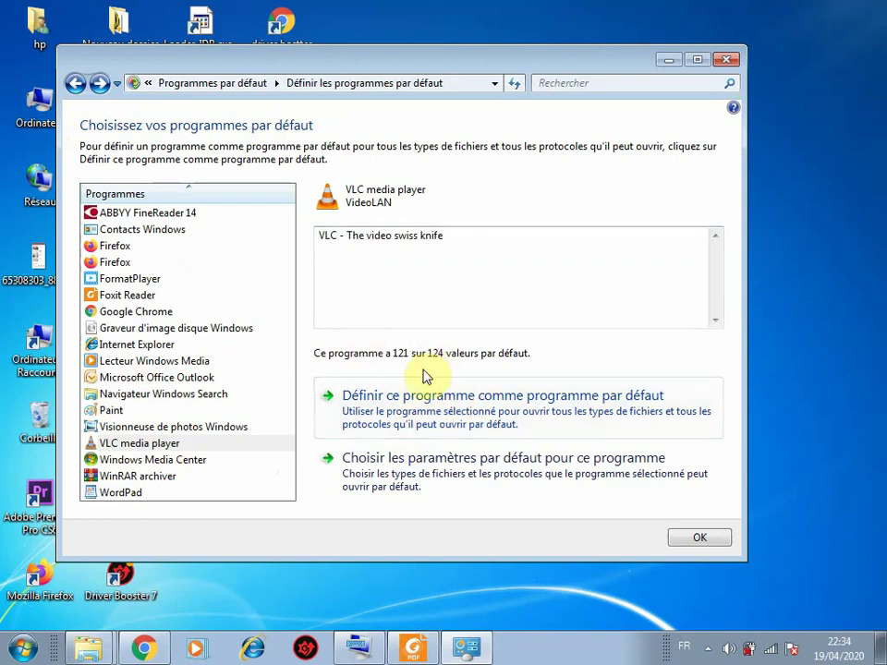
# Examine the file extensions associated with VLC media player and the select-all option, and go back to Programmes par défaut without saving
pyautogui.click(400, 476)
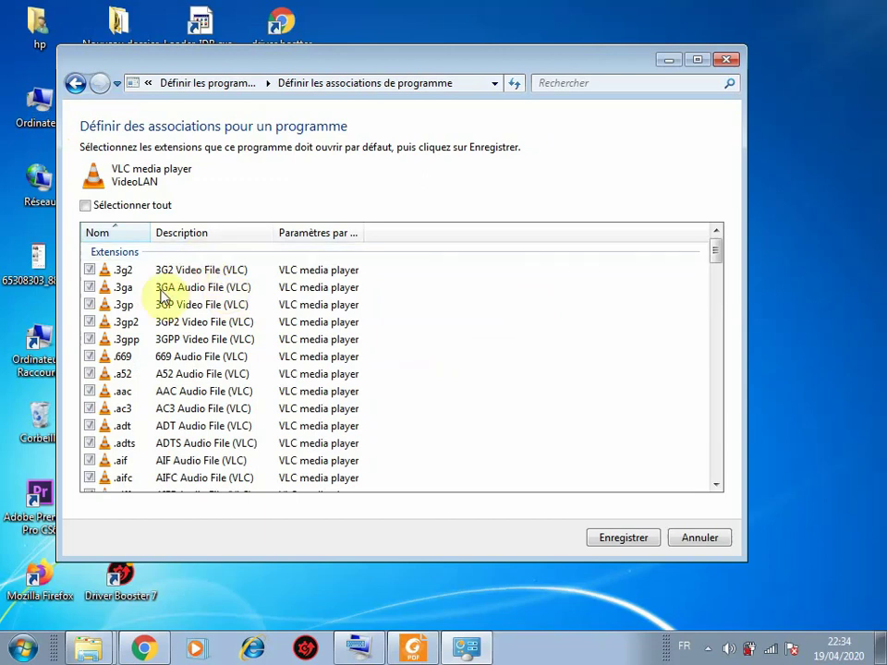
pyautogui.scroll(-20, 129, 305)
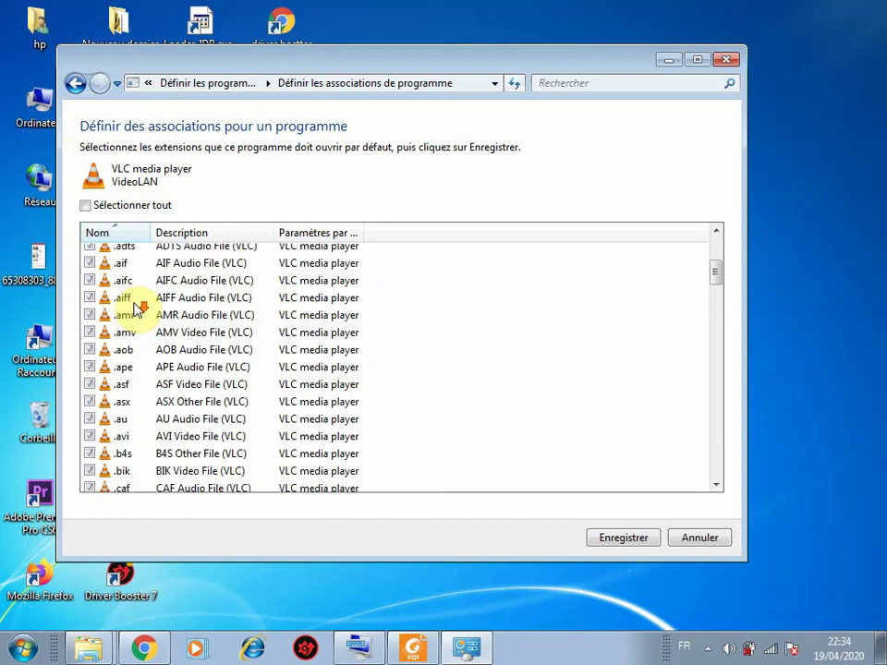
pyautogui.scroll(-20, 153, 314)
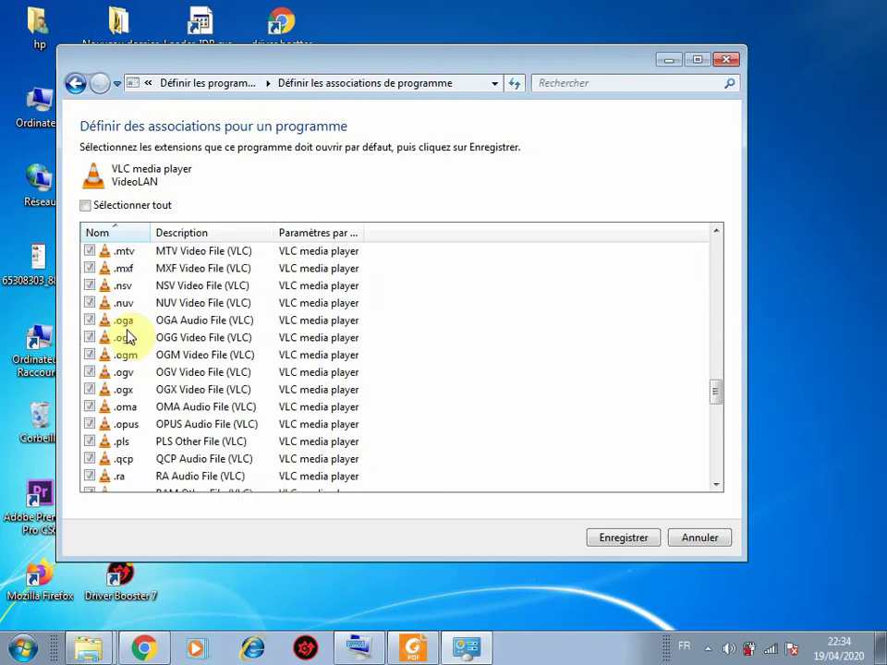
pyautogui.scroll(-3, 131, 356)
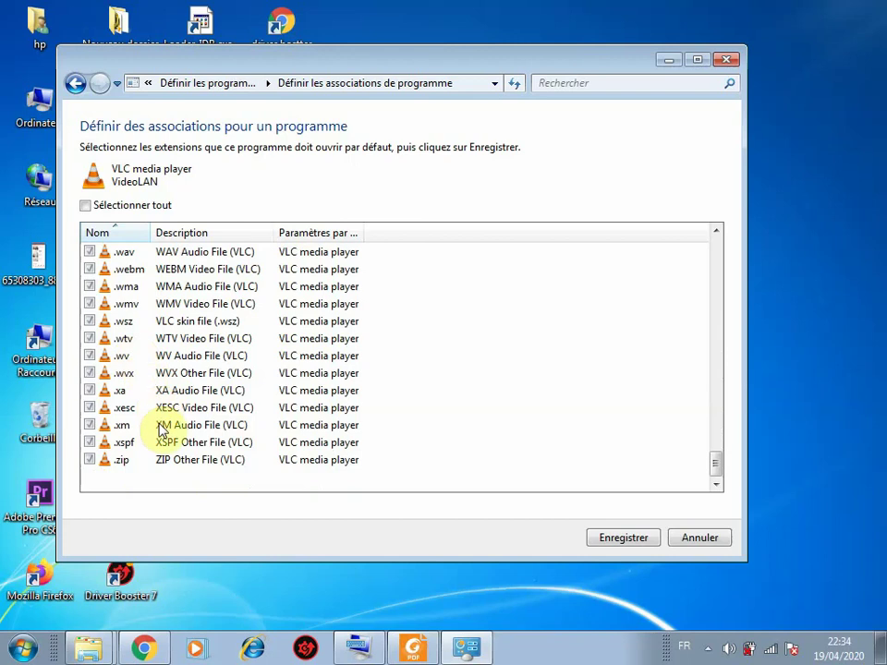
pyautogui.scroll(3, 139, 425)
pyautogui.scroll(11, 149, 402)
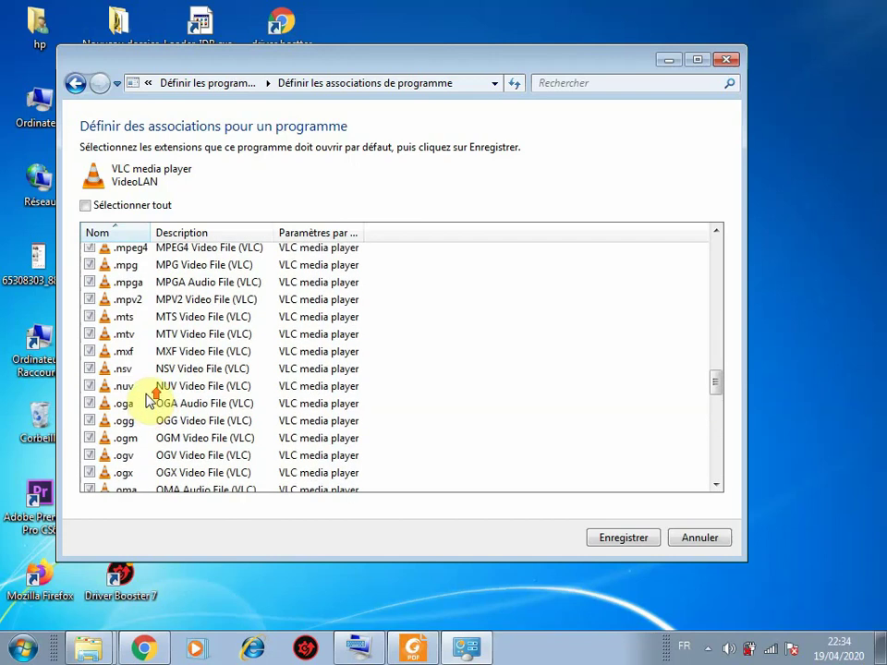
pyautogui.scroll(3, 146, 318)
pyautogui.scroll(12, 145, 318)
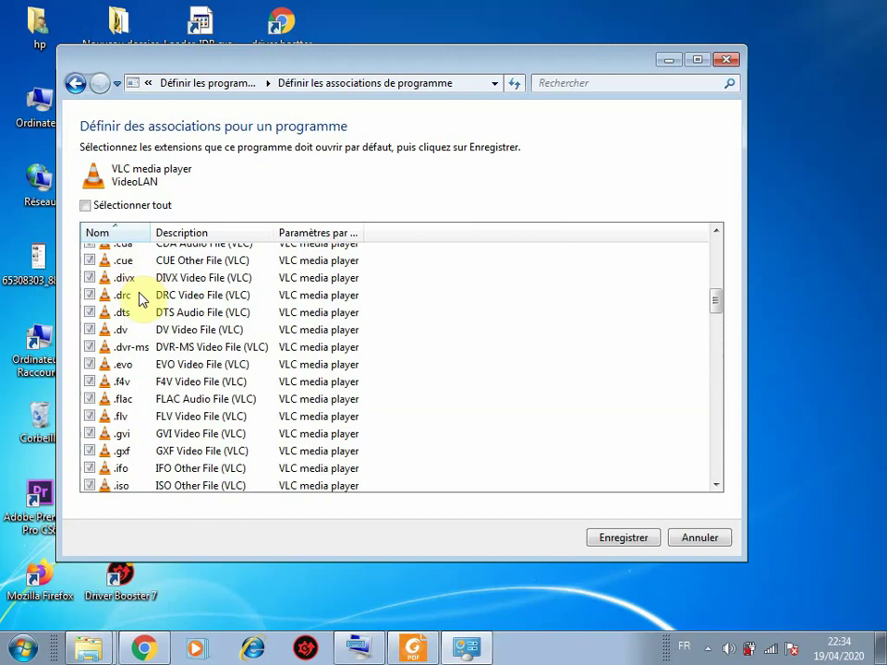
pyautogui.scroll(3, 142, 299)
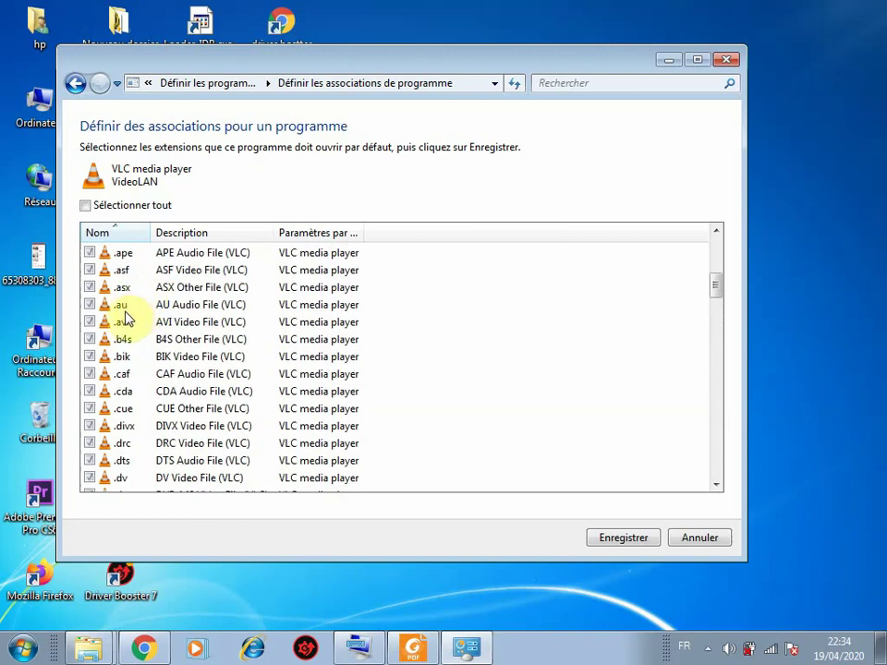
pyautogui.scroll(6, 145, 328)
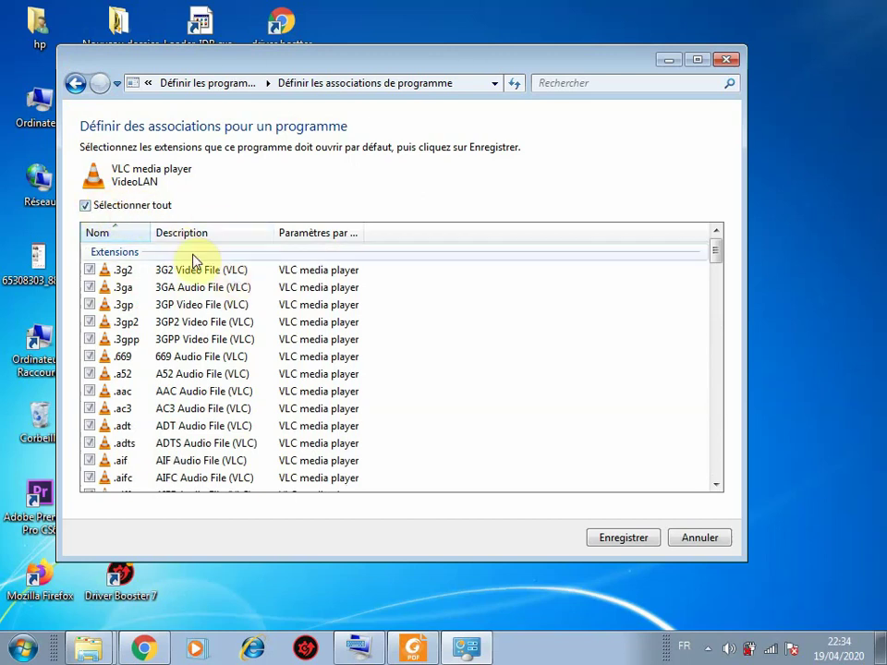
pyautogui.click(139, 206)
pyautogui.click(74, 84)
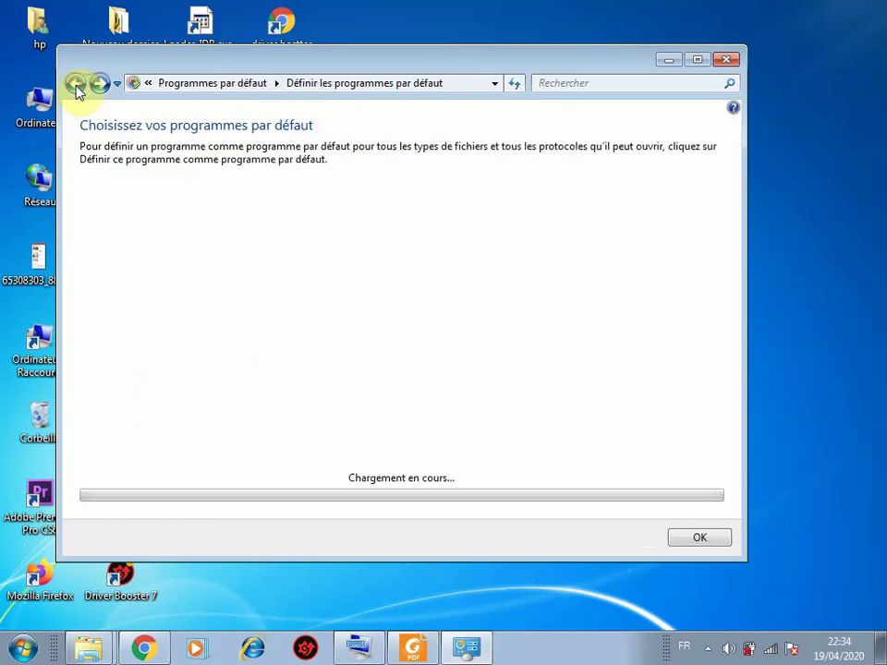
pyautogui.click(75, 84)
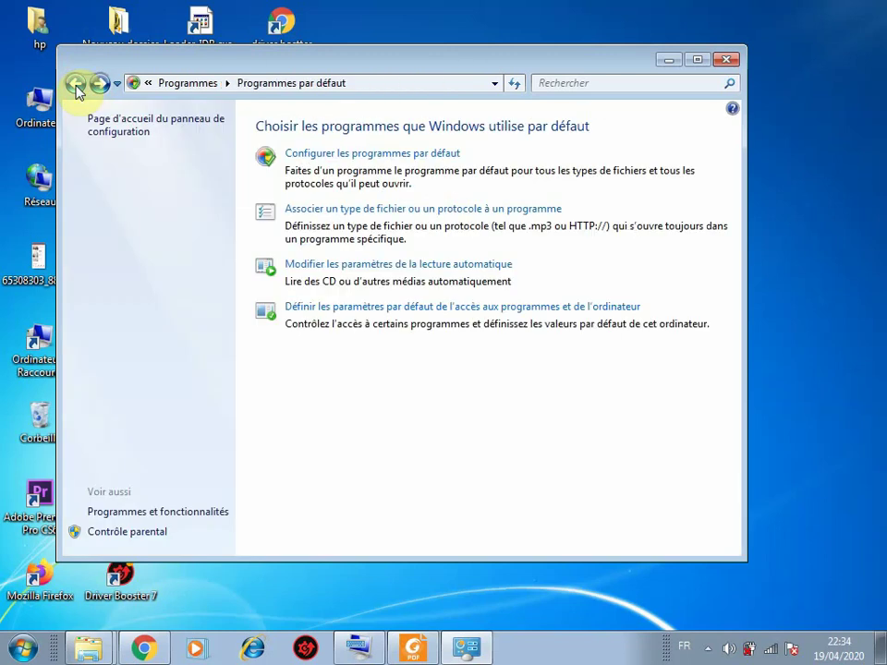
# Open the file type and protocol associations and check the default programs for .001, .adn, .adt and .adts
pyautogui.click(386, 210)
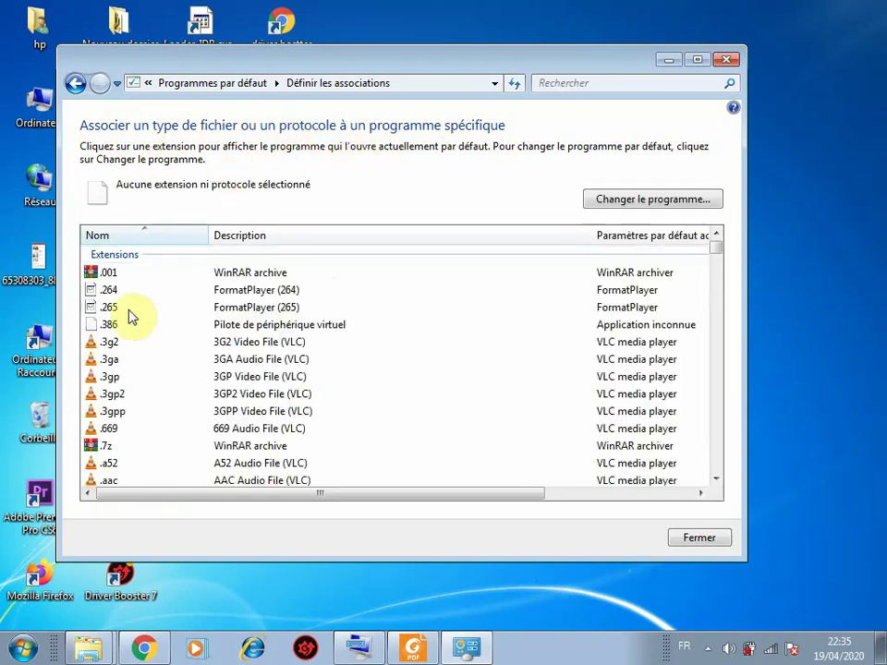
pyautogui.click(164, 277)
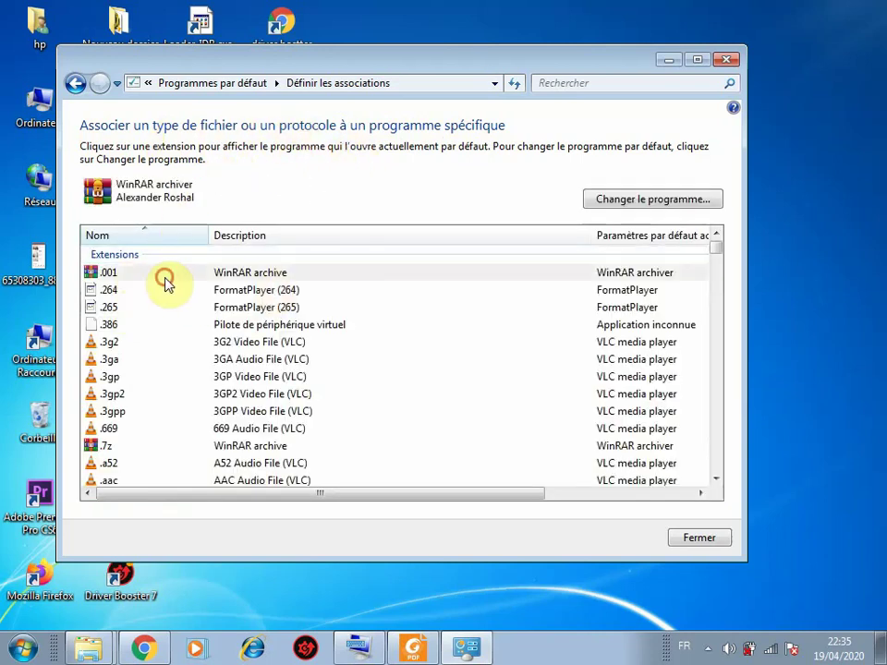
pyautogui.scroll(-8, 182, 323)
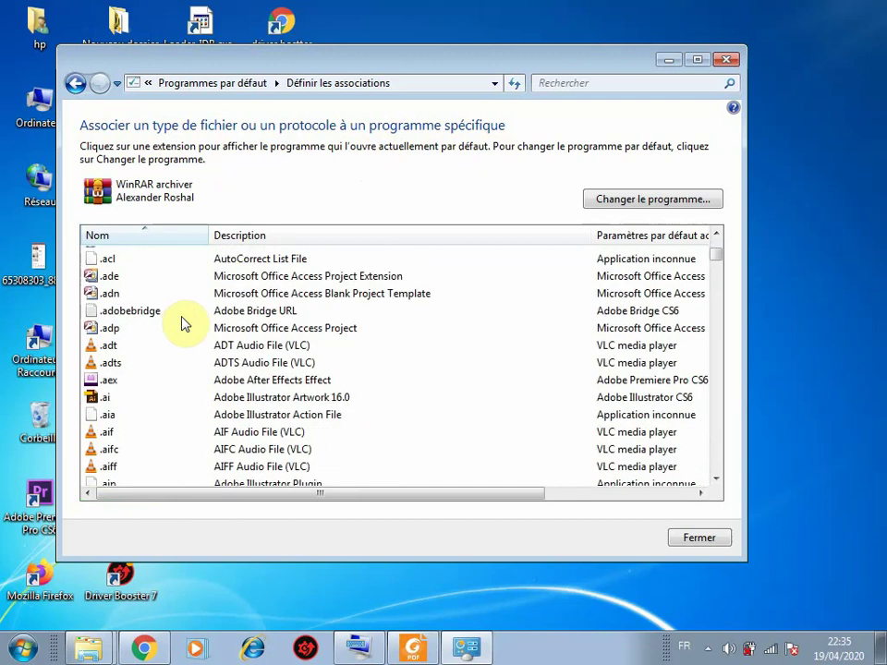
pyautogui.click(193, 293)
pyautogui.click(233, 345)
pyautogui.click(218, 362)
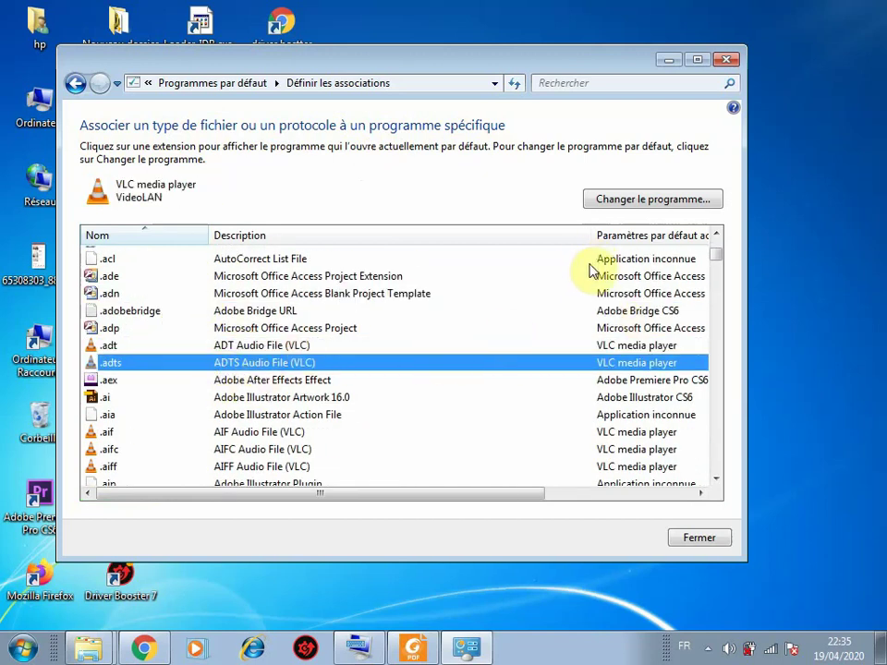
# Change the default program for the .aif file type to Lecteur Windows Media
pyautogui.scroll(-2, 258, 344)
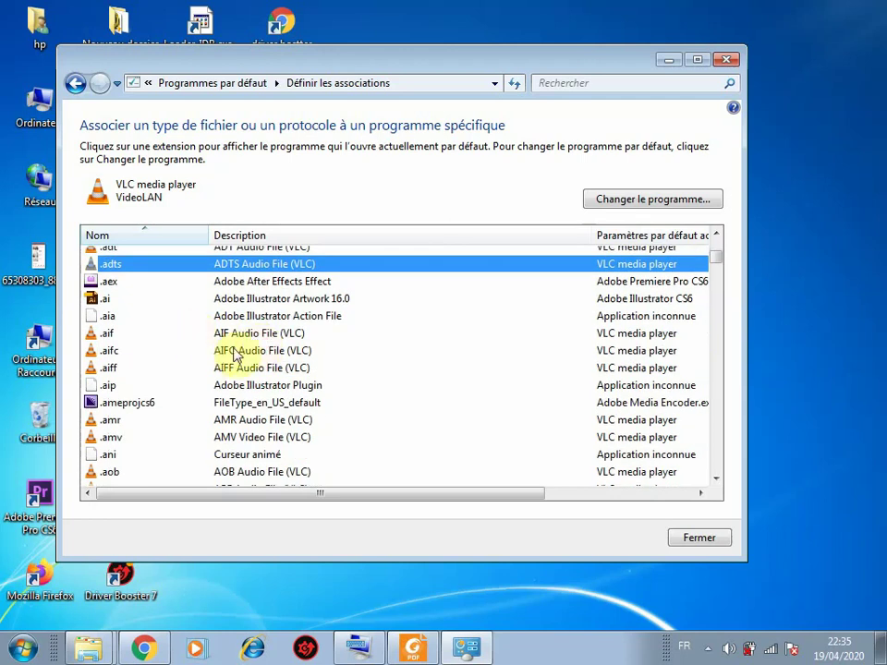
pyautogui.click(242, 336)
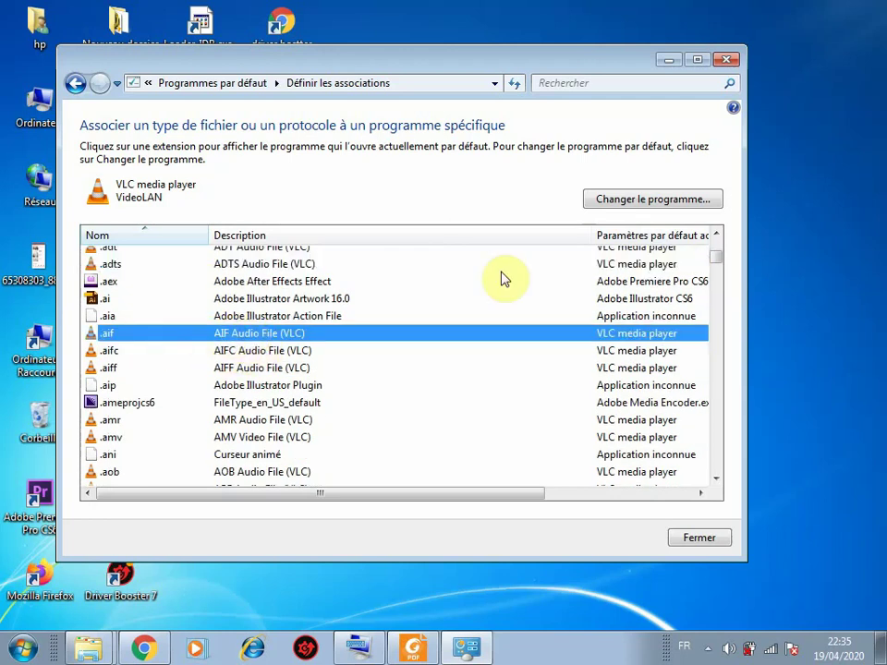
pyautogui.click(654, 200)
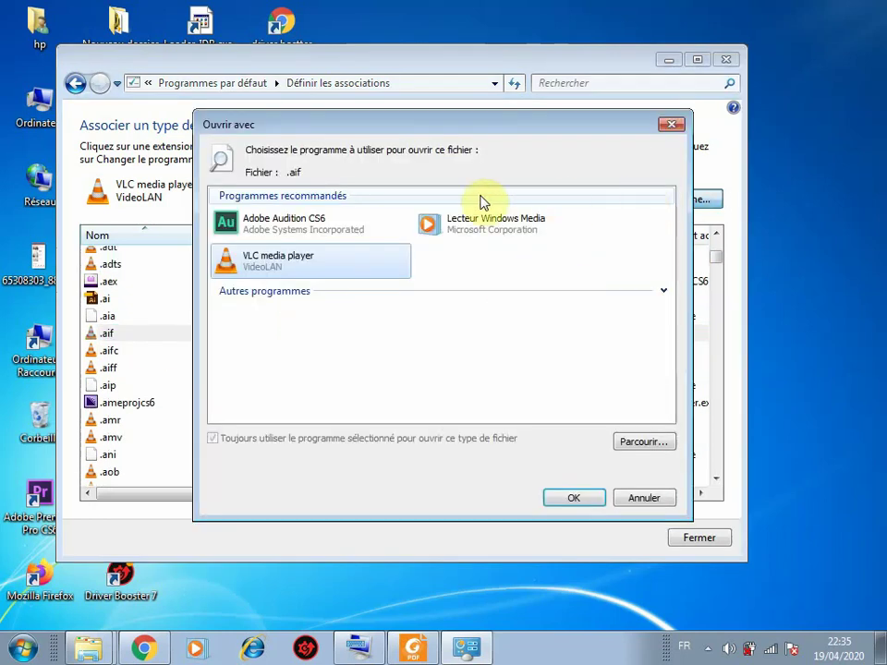
pyautogui.click(287, 226)
pyautogui.click(485, 226)
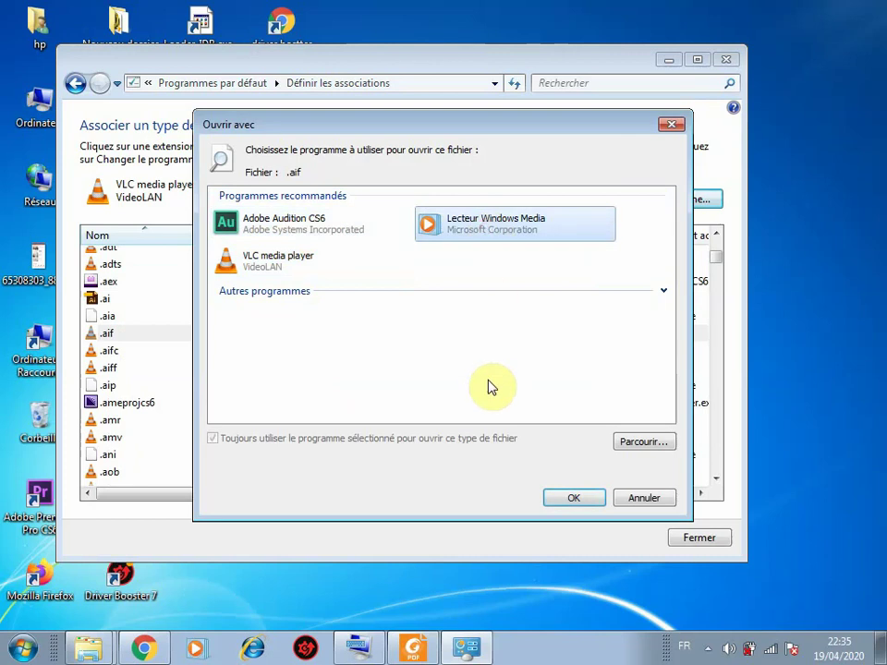
pyautogui.click(570, 499)
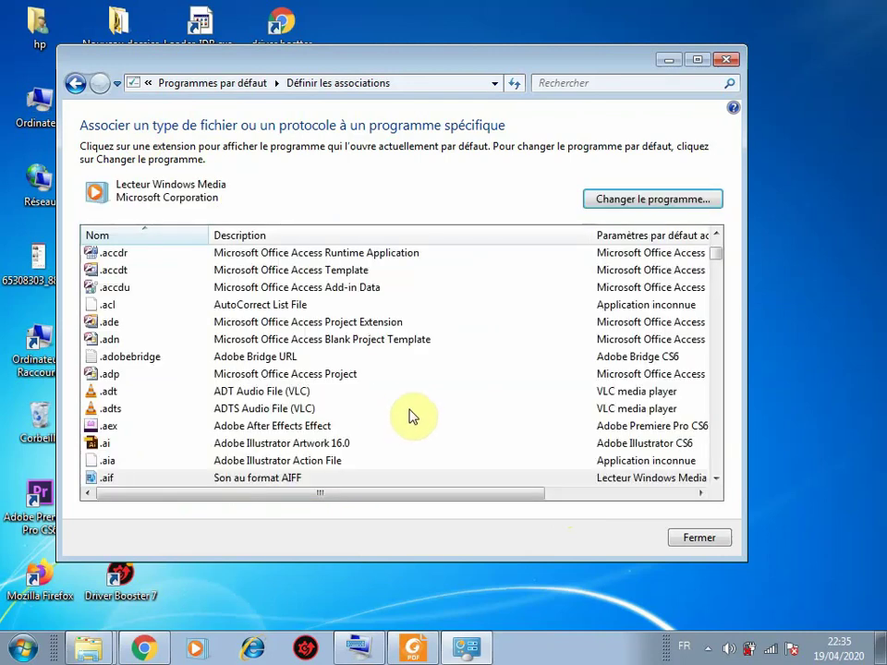
# Check the default program for .adp and review the other extensions in the associations list
pyautogui.click(148, 379)
pyautogui.scroll(-2, 213, 393)
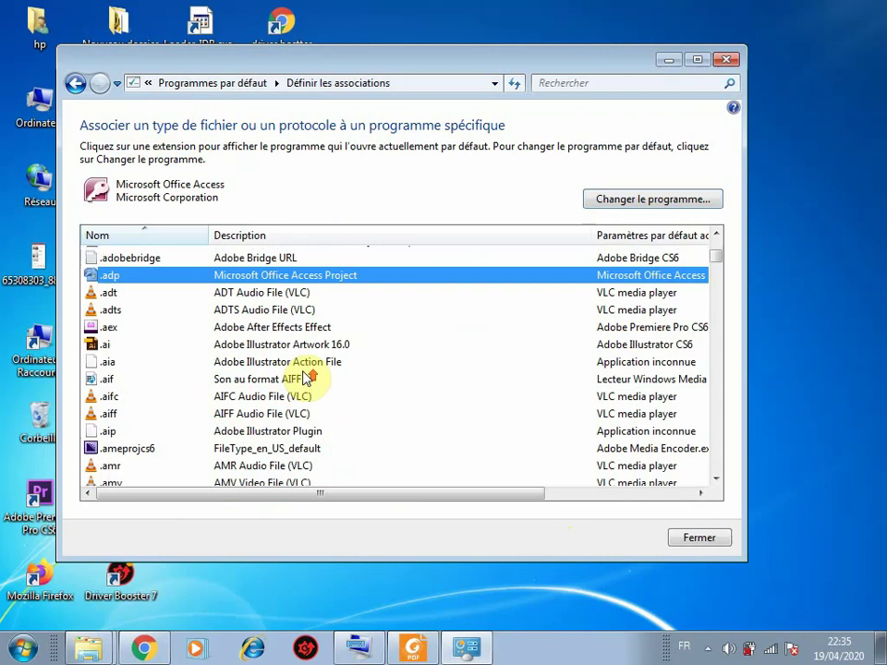
pyautogui.scroll(1, 286, 370)
pyautogui.scroll(-2, 284, 367)
pyautogui.scroll(9, 259, 355)
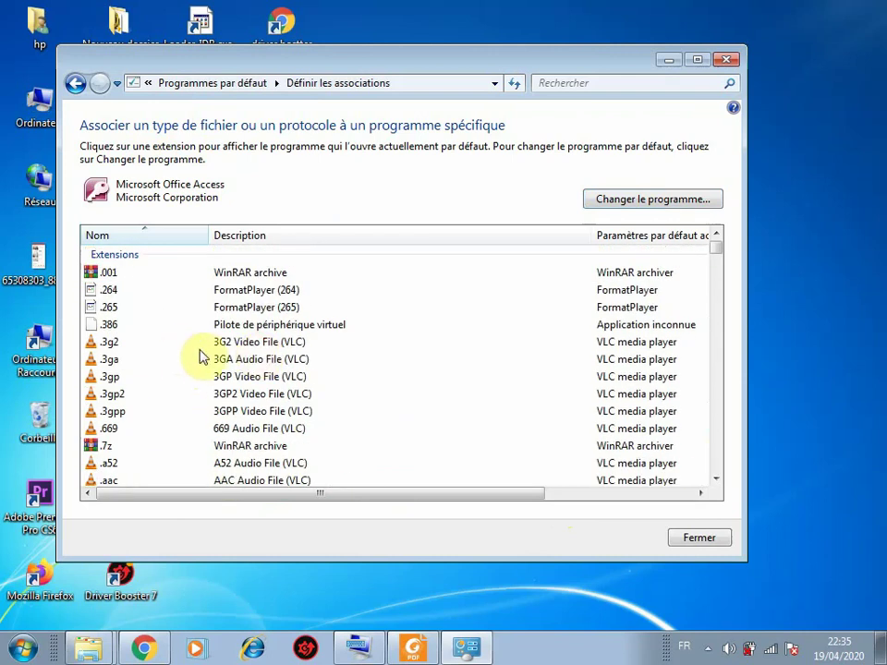
pyautogui.scroll(-1, 227, 362)
pyautogui.scroll(-1, 157, 369)
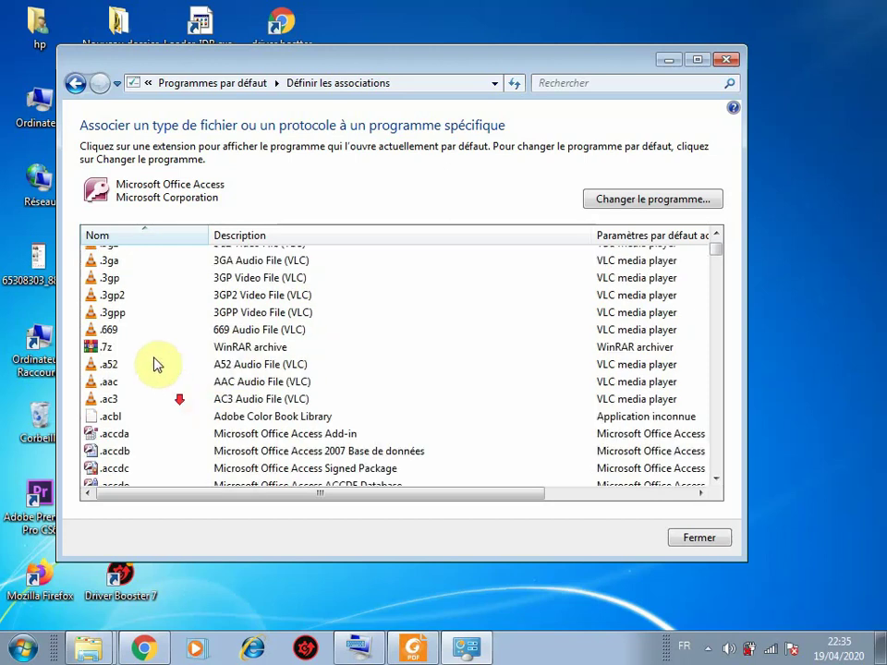
# Return to Programmes par défaut and set VLC media player as the default program for everything it can open
pyautogui.click(75, 83)
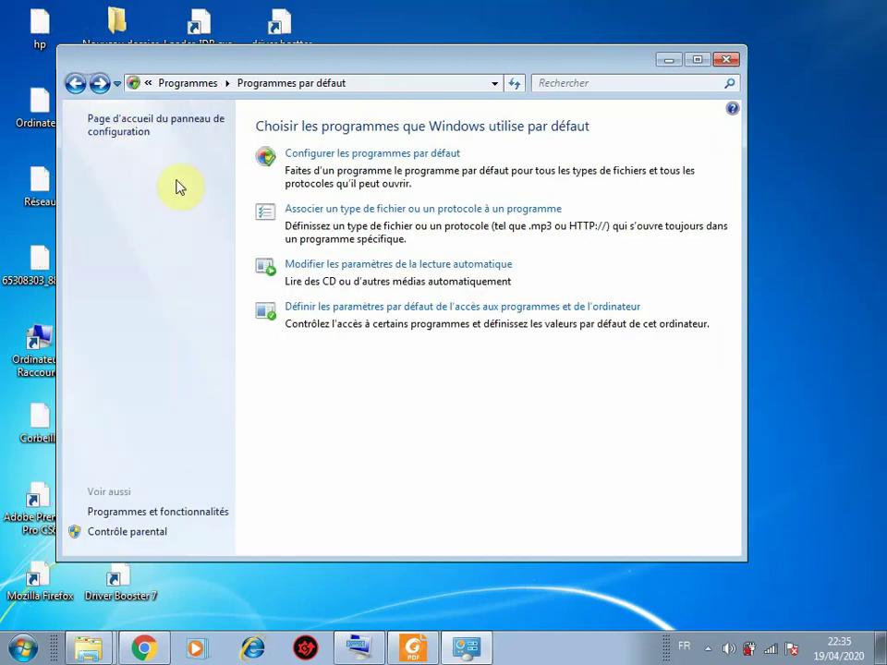
pyautogui.click(350, 152)
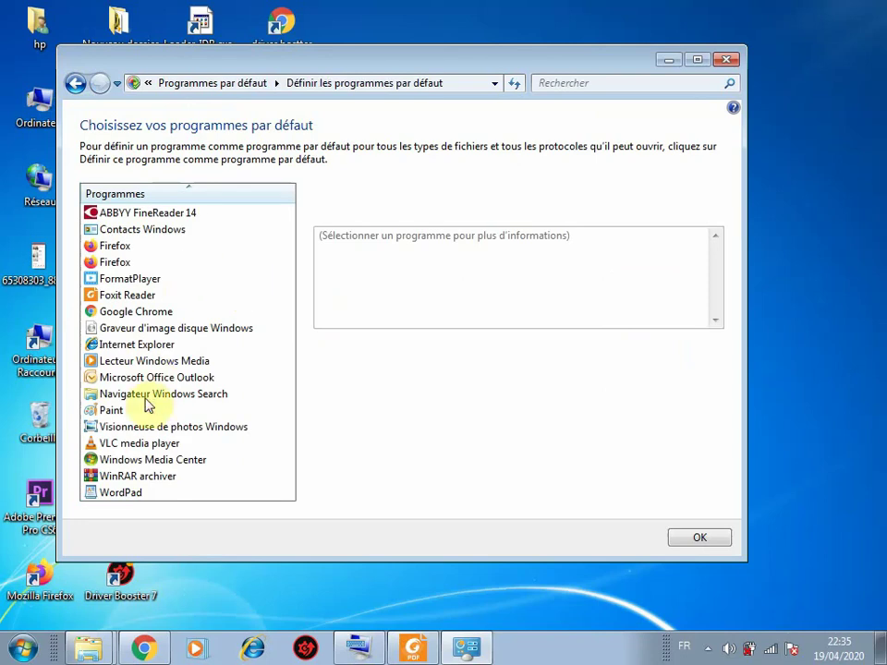
pyautogui.click(132, 446)
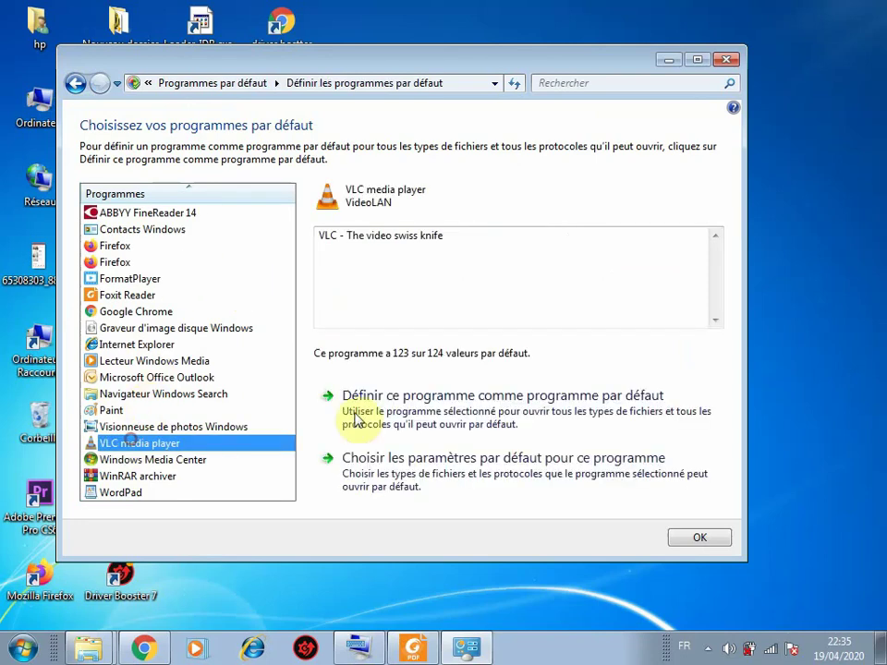
pyautogui.click(473, 409)
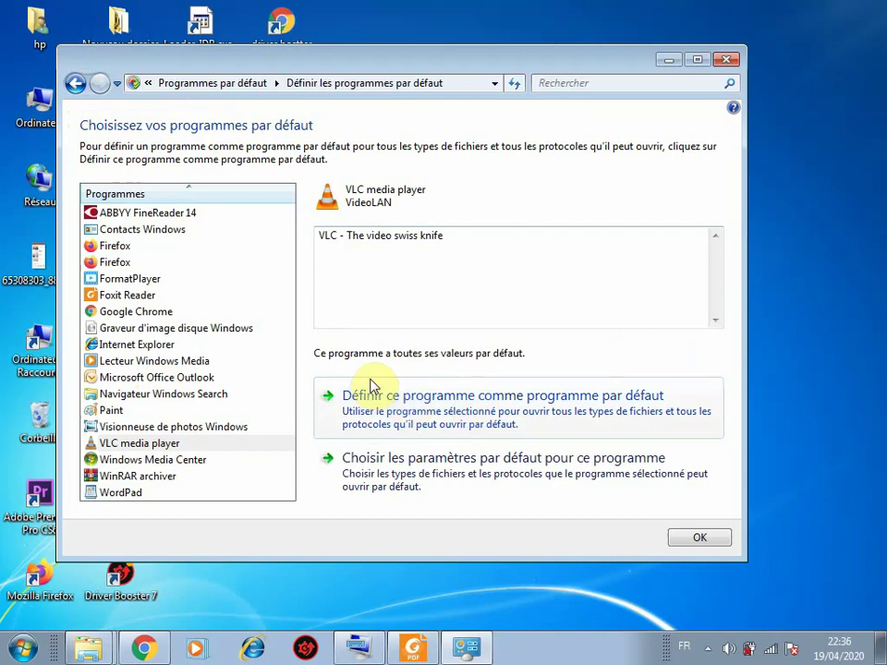
# Reopen the file type associations, check the default program for .265, and examine the extensions down to the .h entries
pyautogui.click(76, 87)
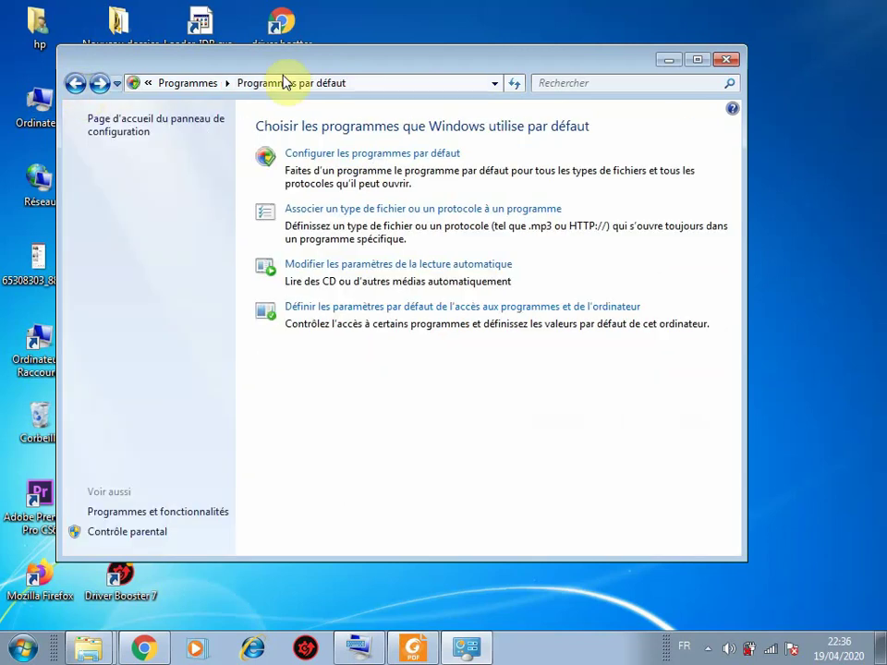
pyautogui.click(342, 214)
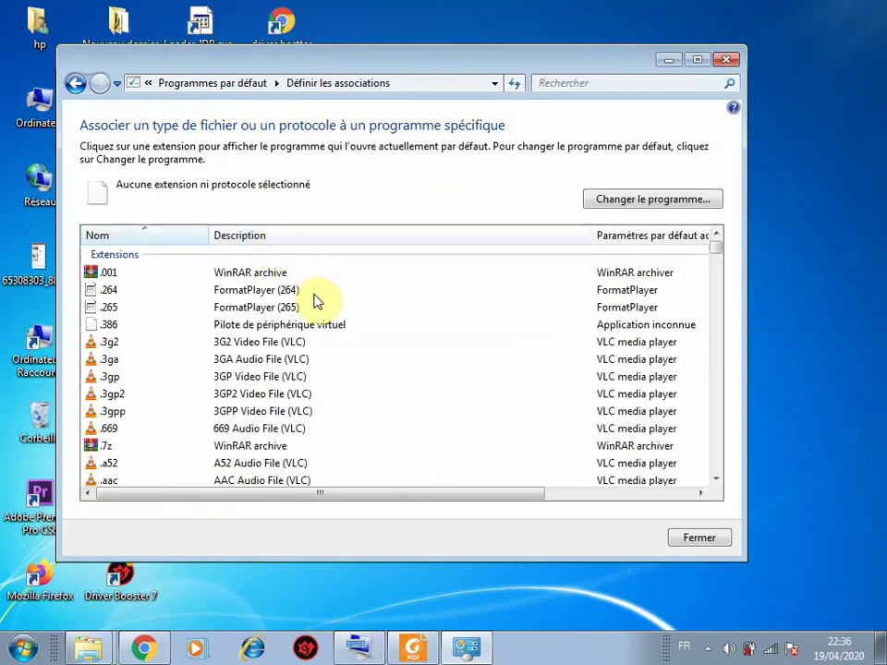
pyautogui.click(258, 304)
pyautogui.scroll(-5, 263, 312)
pyautogui.scroll(-15, 264, 312)
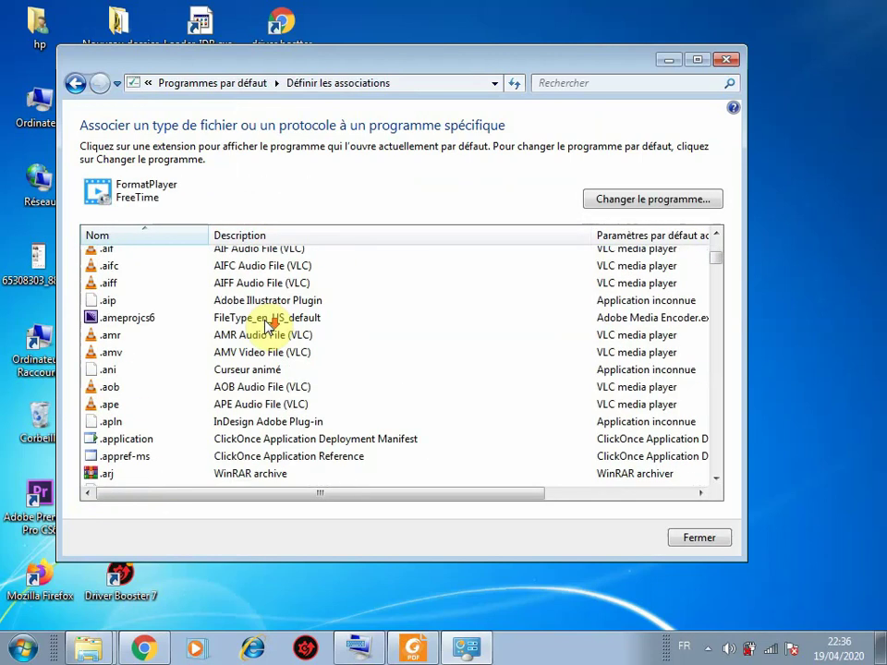
pyautogui.scroll(-13, 171, 357)
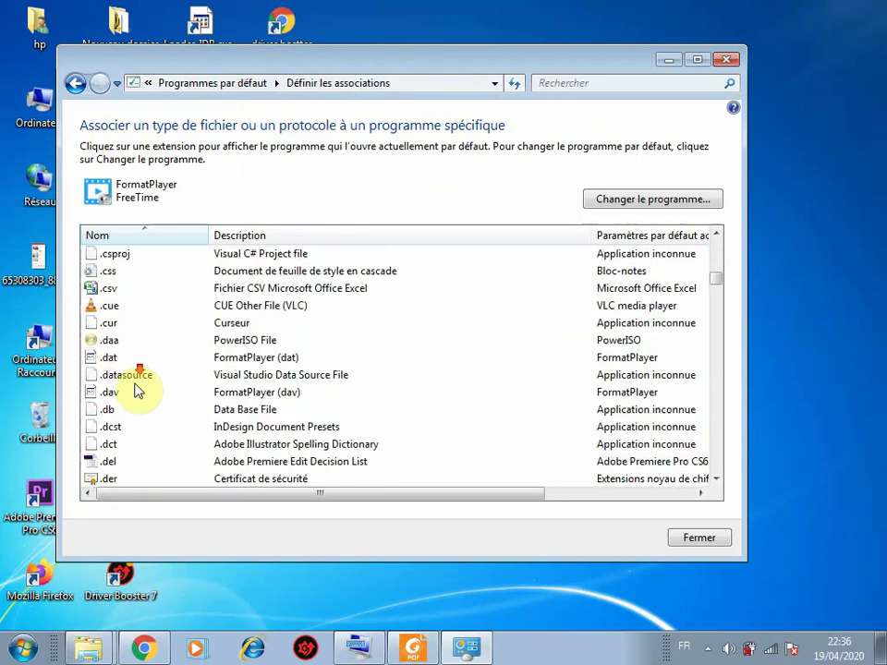
pyautogui.scroll(-4, 139, 370)
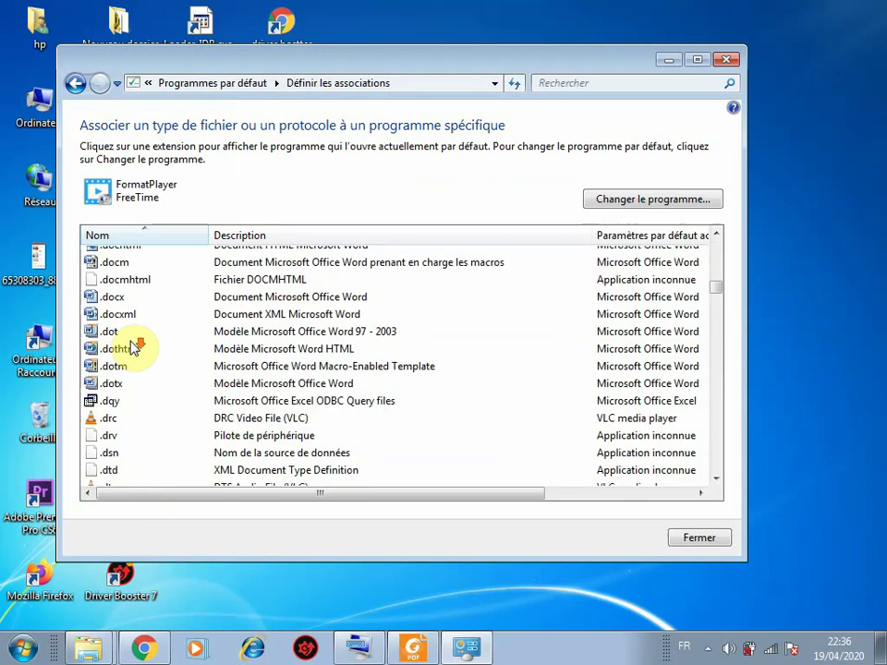
pyautogui.scroll(-2, 155, 376)
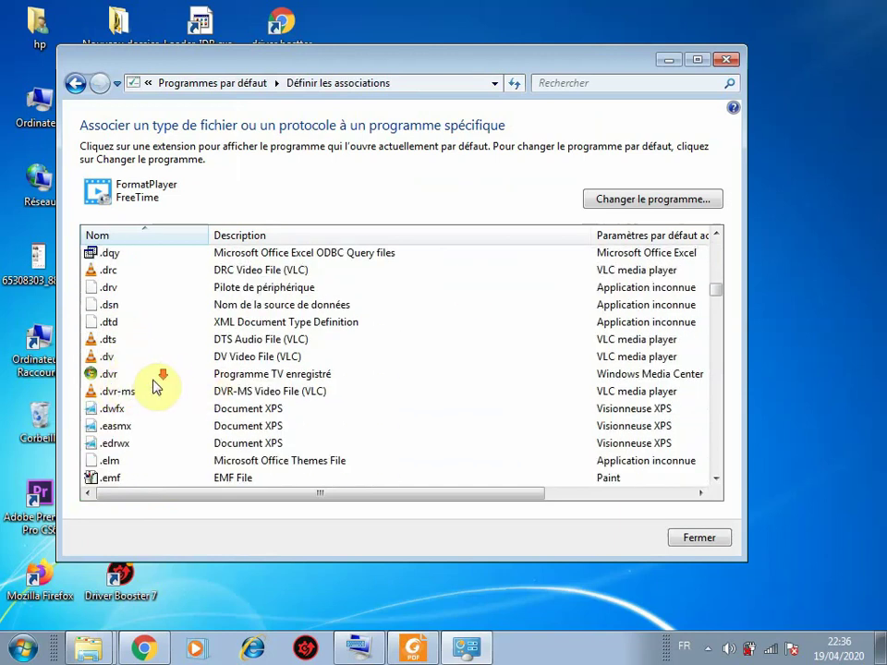
pyautogui.scroll(-12, 158, 386)
pyautogui.scroll(-6, 158, 386)
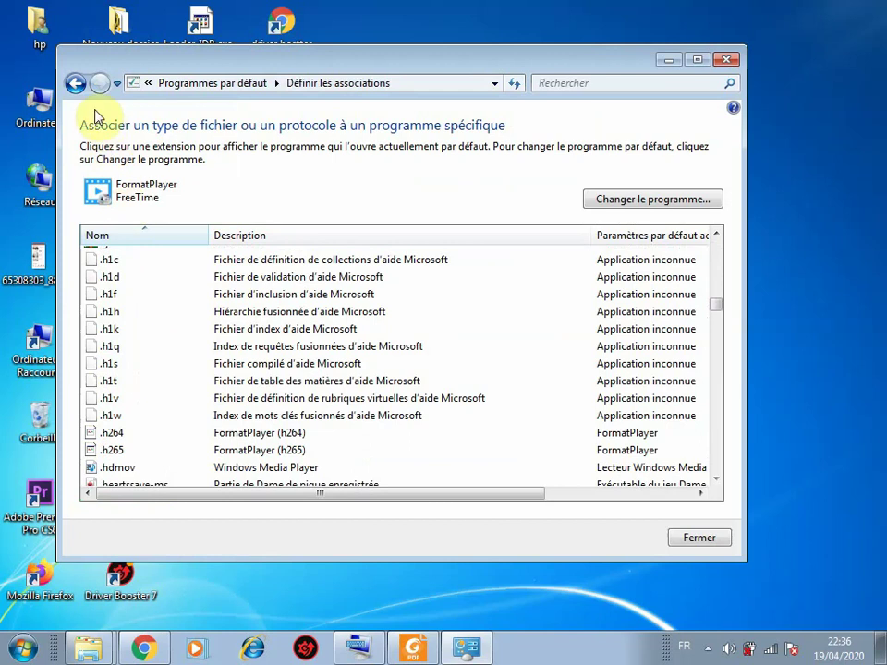
# Open the Exécution automatique settings from Programmes par défaut and examine the listed media types and devices
pyautogui.click(79, 85)
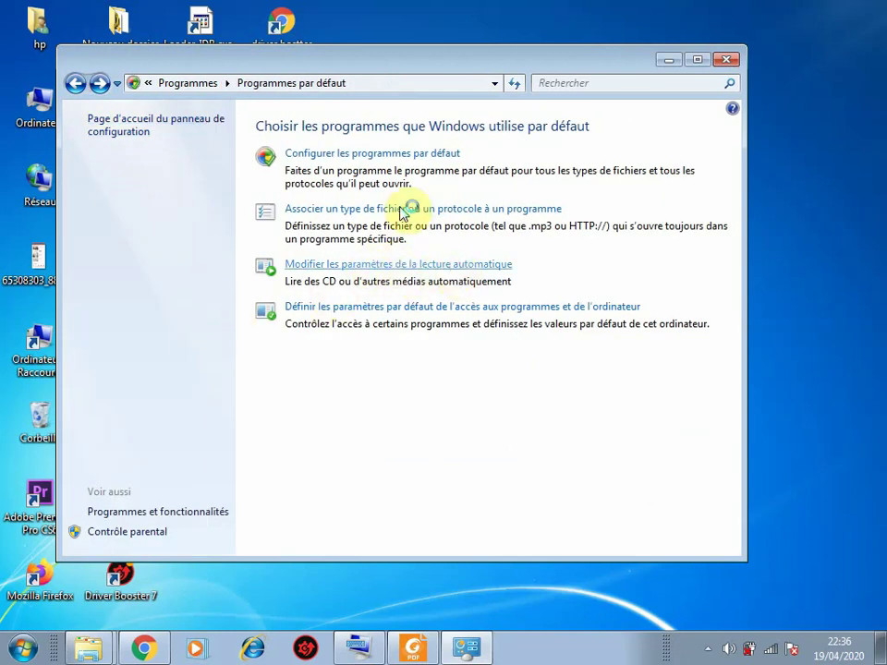
pyautogui.click(423, 263)
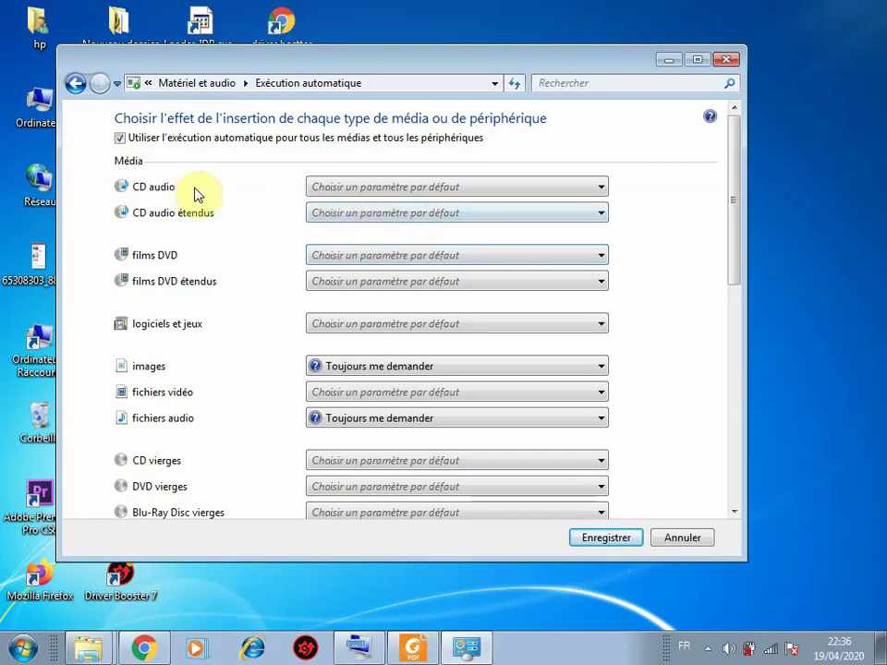
pyautogui.scroll(-3, 277, 197)
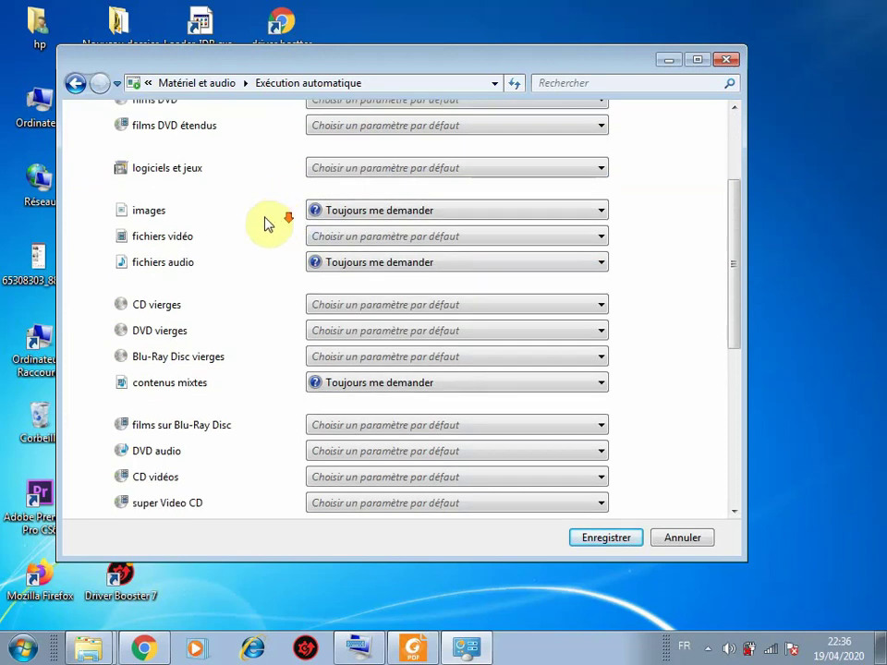
pyautogui.scroll(-7, 196, 264)
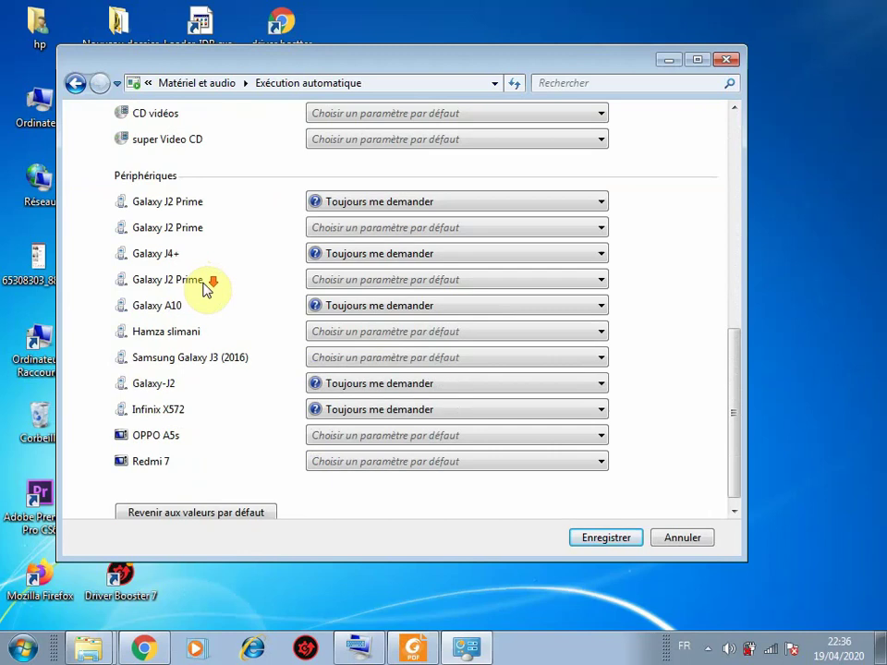
pyautogui.scroll(-1, 204, 286)
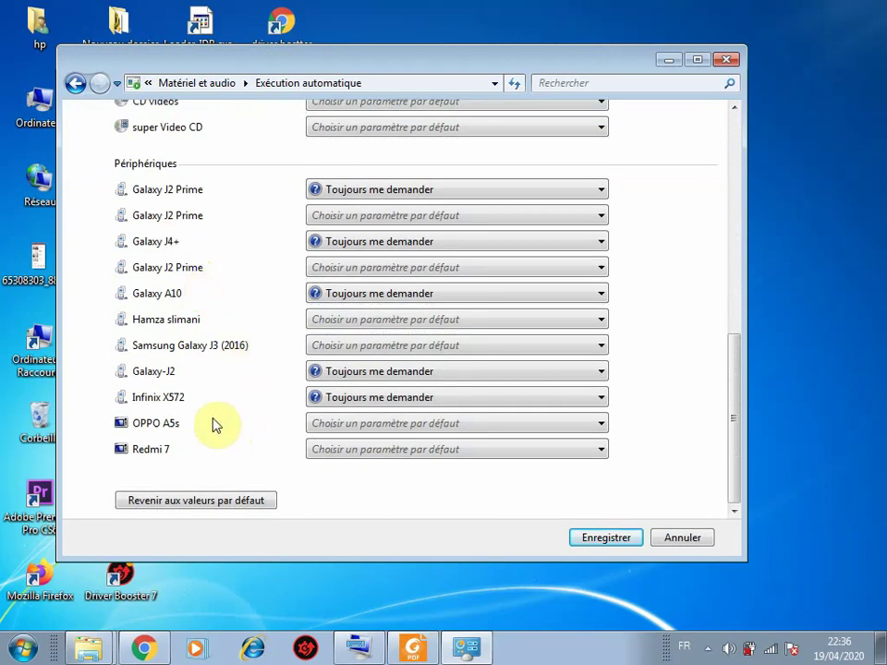
pyautogui.scroll(9, 240, 305)
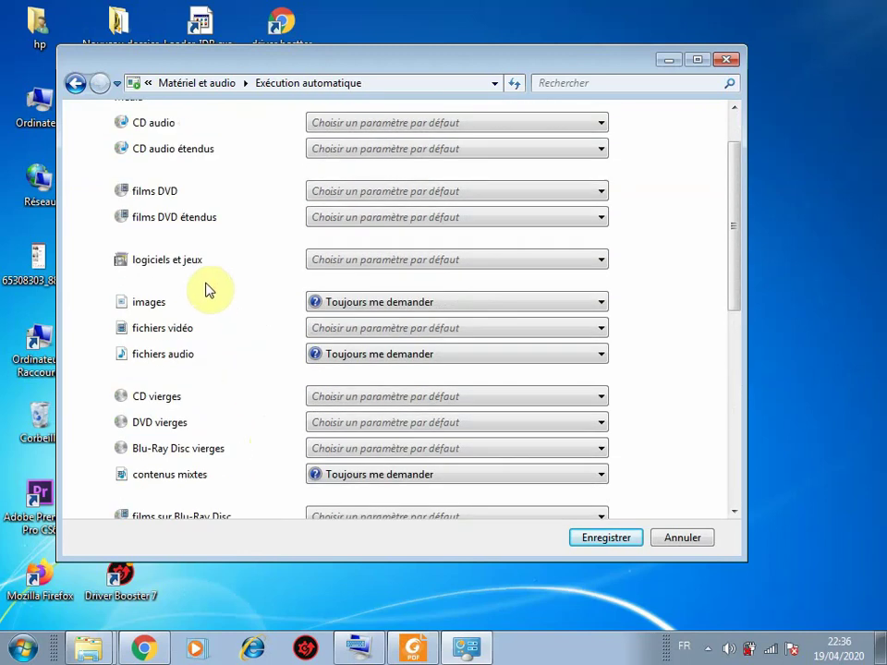
pyautogui.scroll(2, 155, 280)
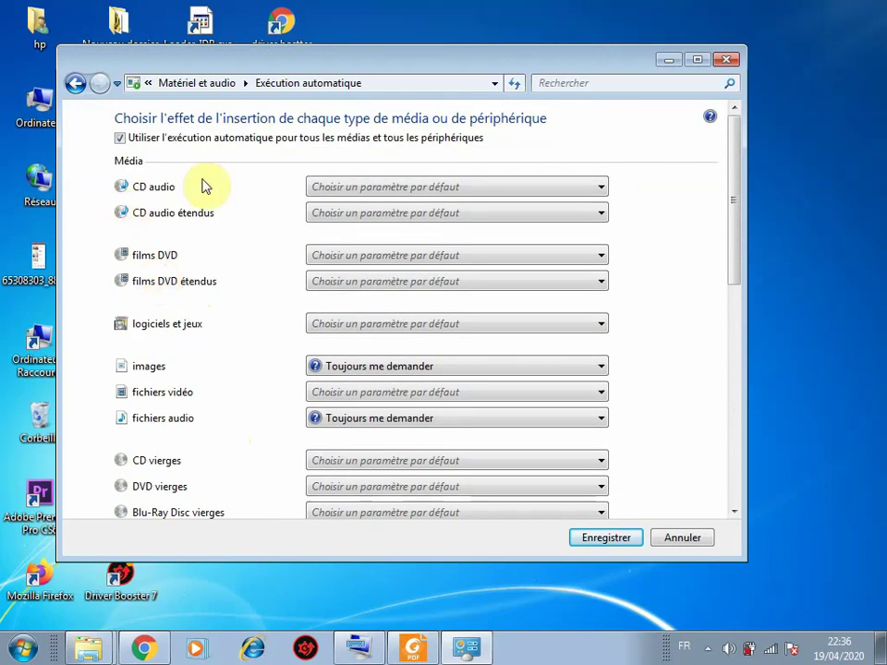
# Review the autoplay actions available for CD audio and set it to Toujours me demander
pyautogui.click(386, 186)
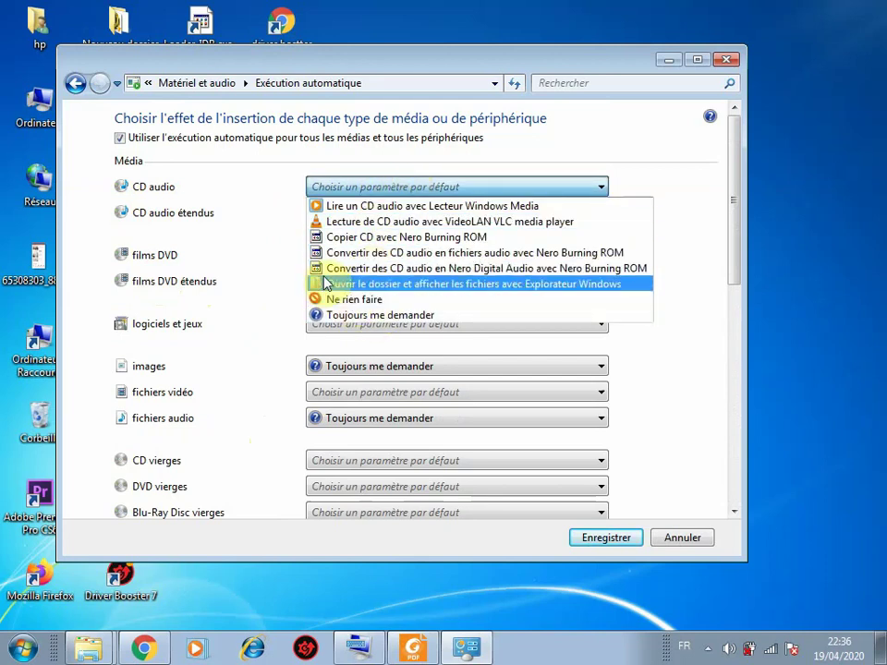
pyautogui.click(233, 207)
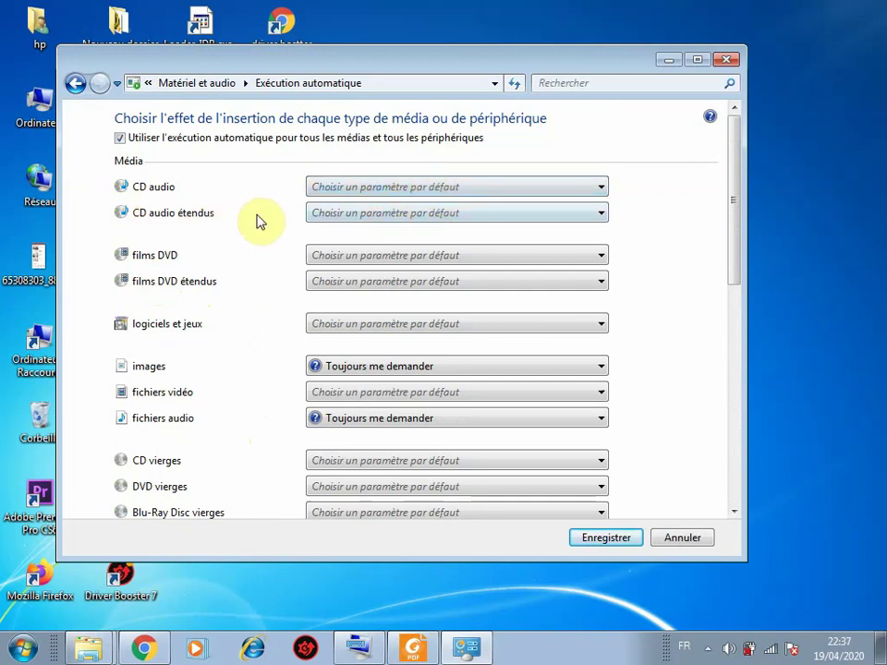
pyautogui.scroll(-1, 231, 259)
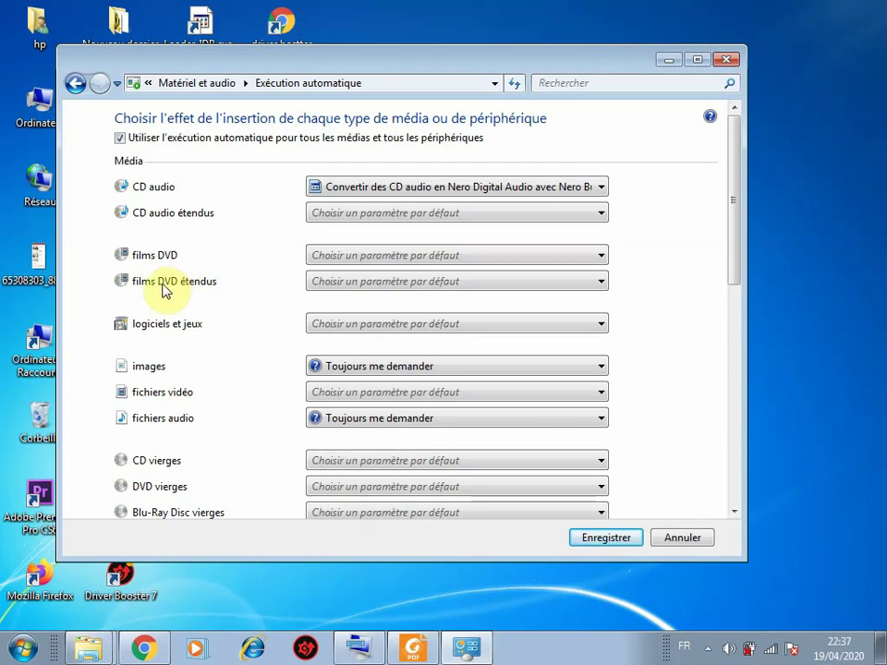
pyautogui.scroll(-3, 231, 272)
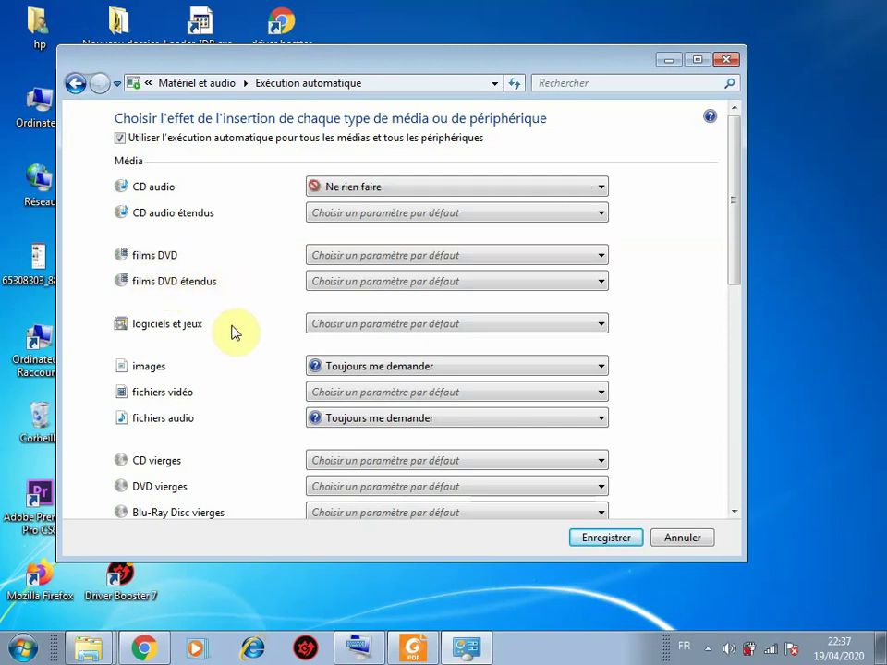
pyautogui.scroll(-1, 242, 344)
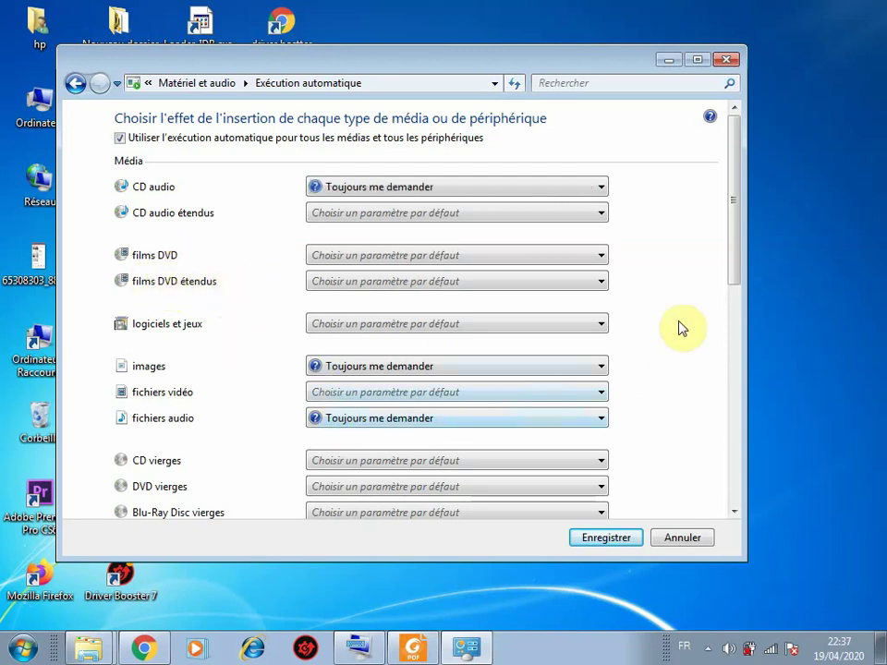
# Examine the autoplay actions offered for images and fichiers audio, choosing Toujours me demander for fichiers audio
pyautogui.moveTo(734, 248); pyautogui.dragTo(734, 293)
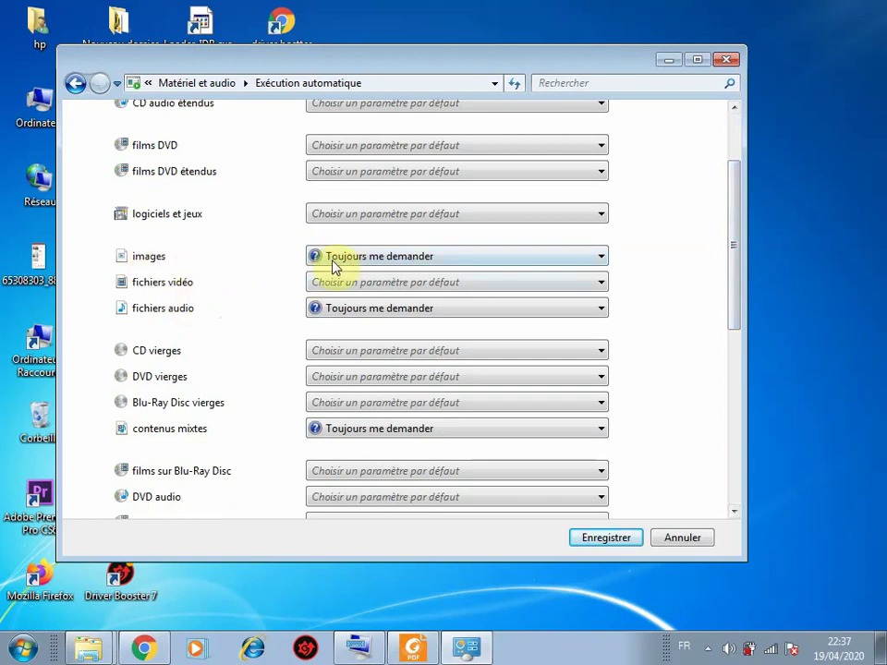
pyautogui.click(388, 255)
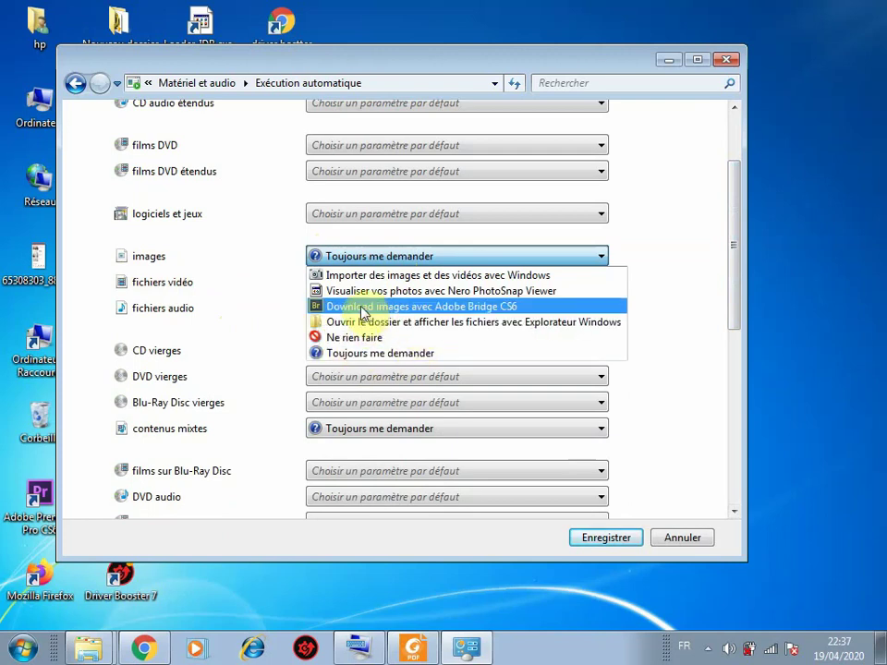
pyautogui.click(268, 268)
pyautogui.click(372, 309)
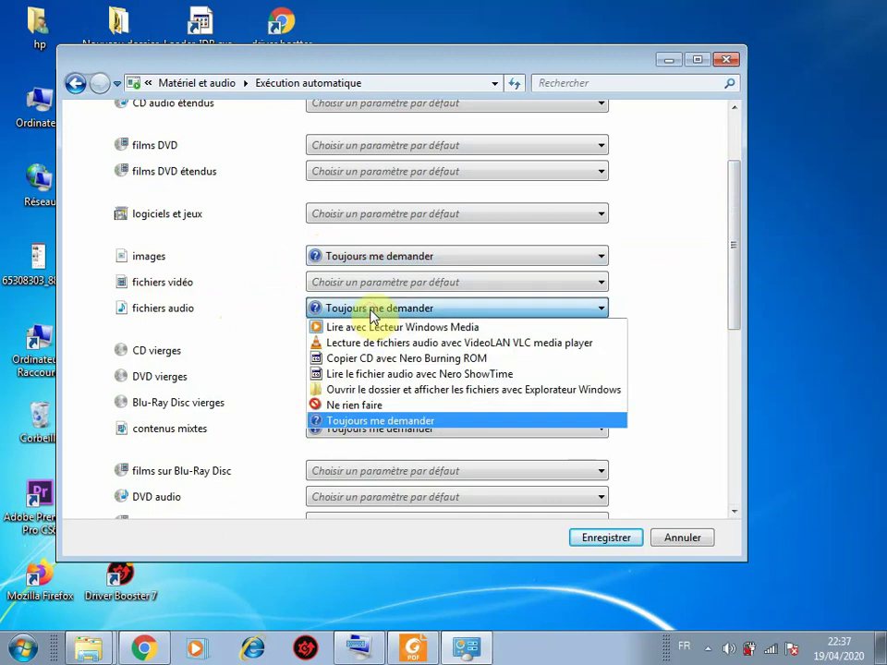
pyautogui.click(340, 421)
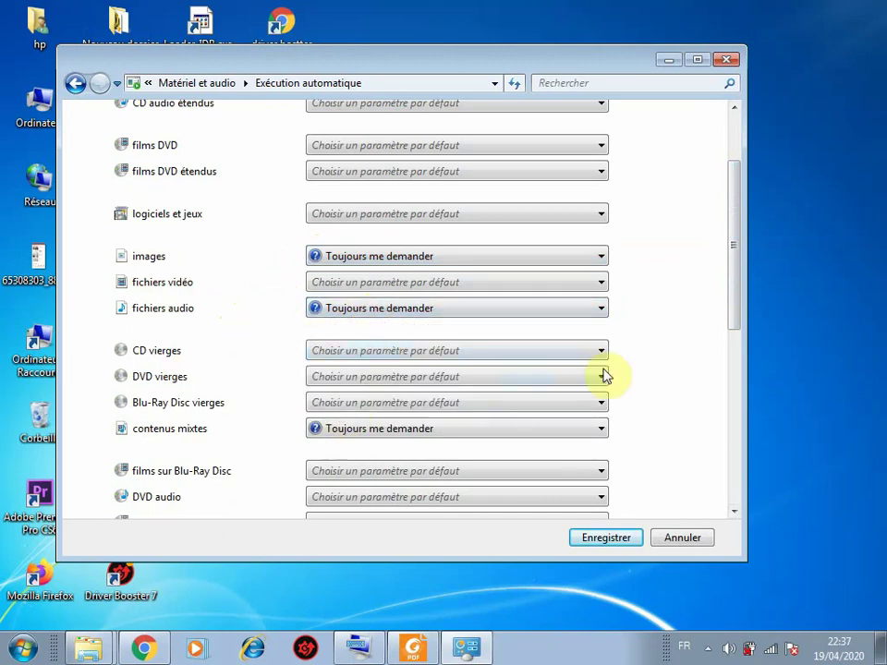
# Review the autoplay actions offered for CD vierges, trying Ne rien faire and settling on Toujours me demander
pyautogui.moveTo(732, 307); pyautogui.dragTo(745, 374)
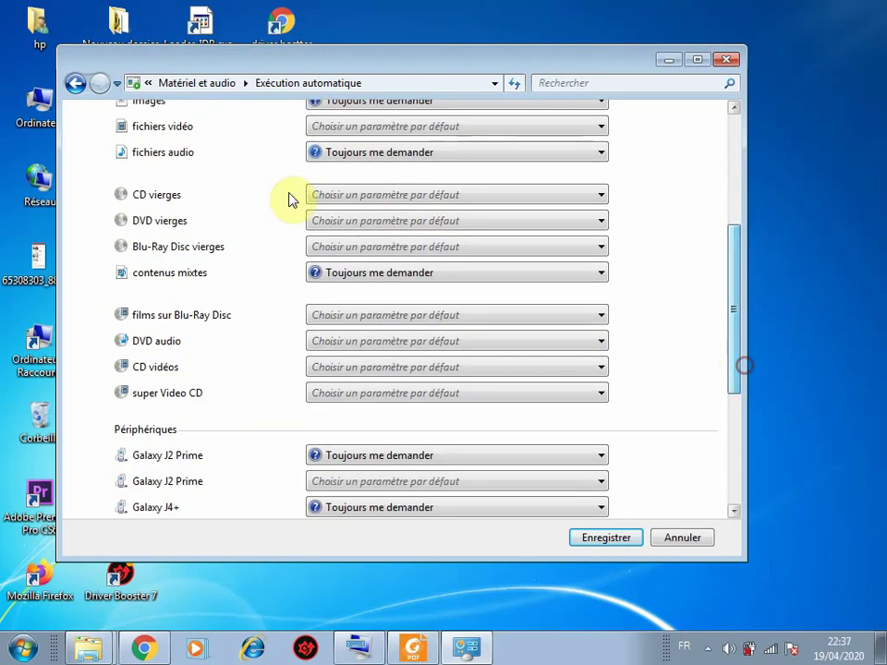
pyautogui.click(383, 200)
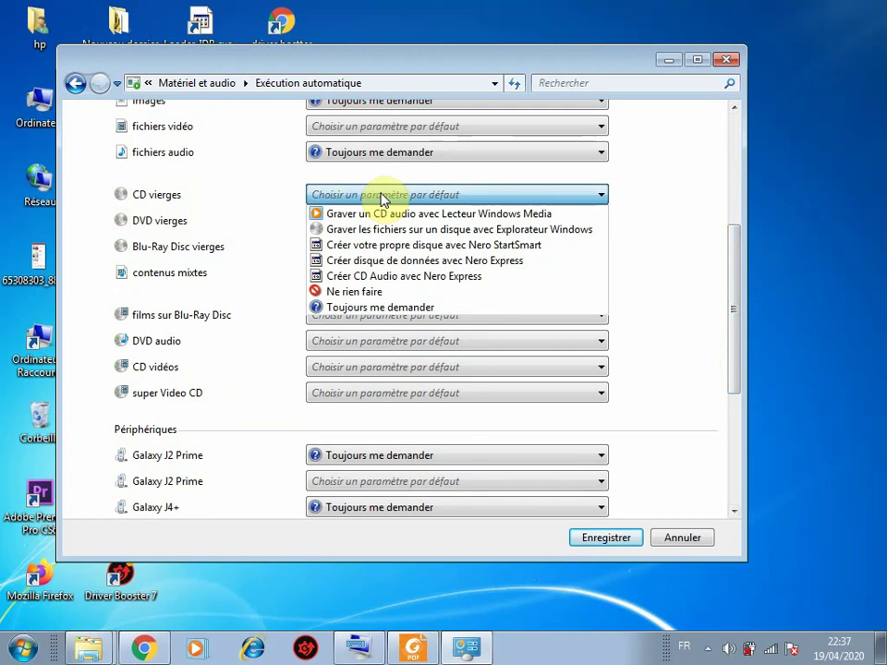
pyautogui.click(351, 307)
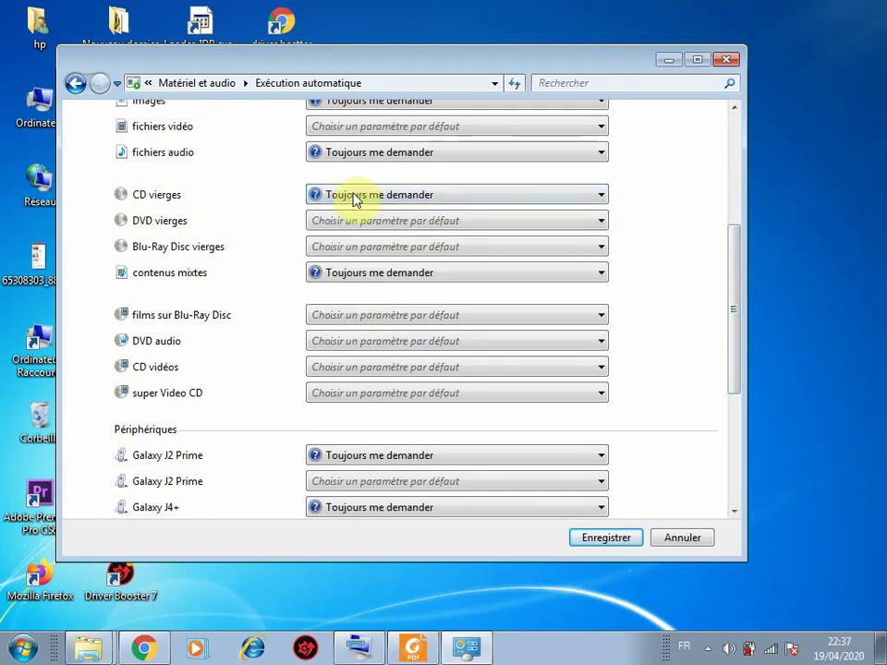
pyautogui.click(404, 196)
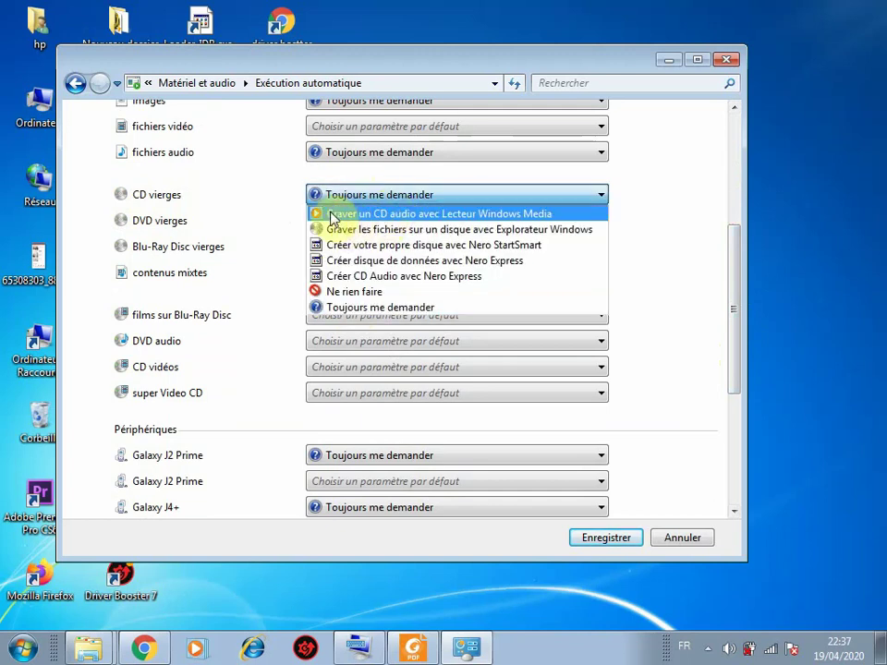
pyautogui.click(267, 292)
pyautogui.scroll(1, 232, 297)
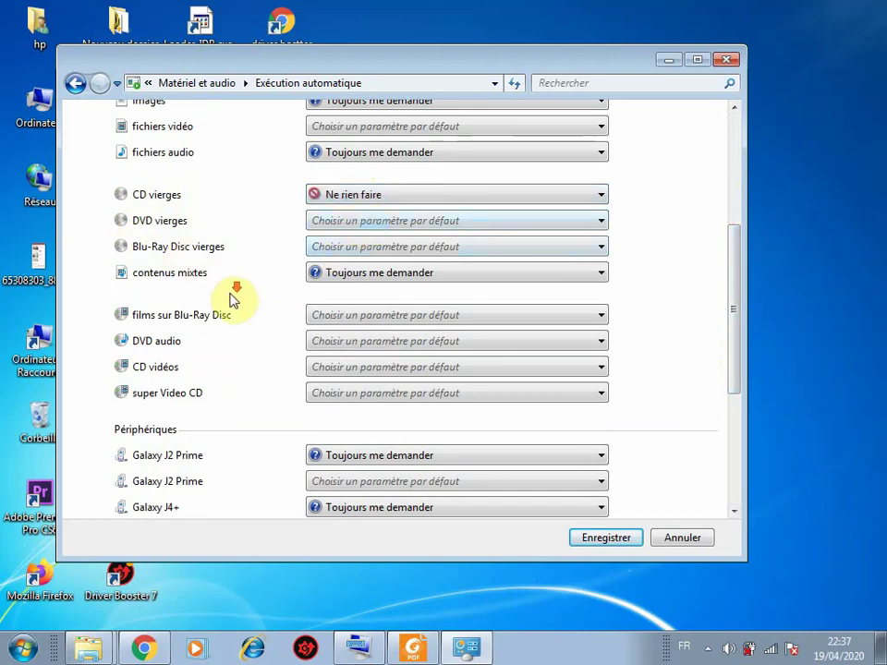
pyautogui.scroll(-1, 233, 298)
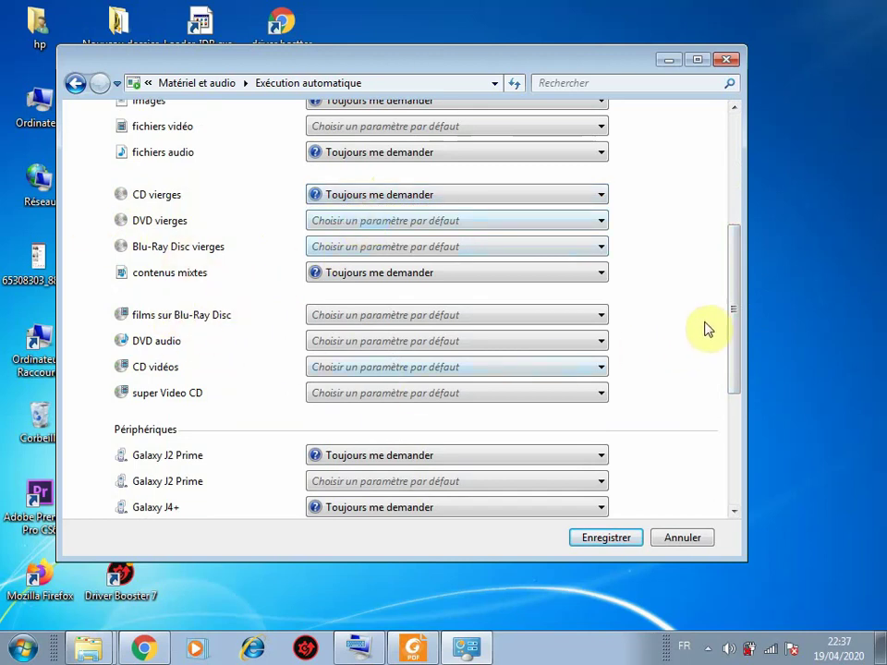
# Reset all media and device autoplay choices to their default values, then return to Programmes par défaut without saving
pyautogui.moveTo(737, 320); pyautogui.dragTo(733, 443)
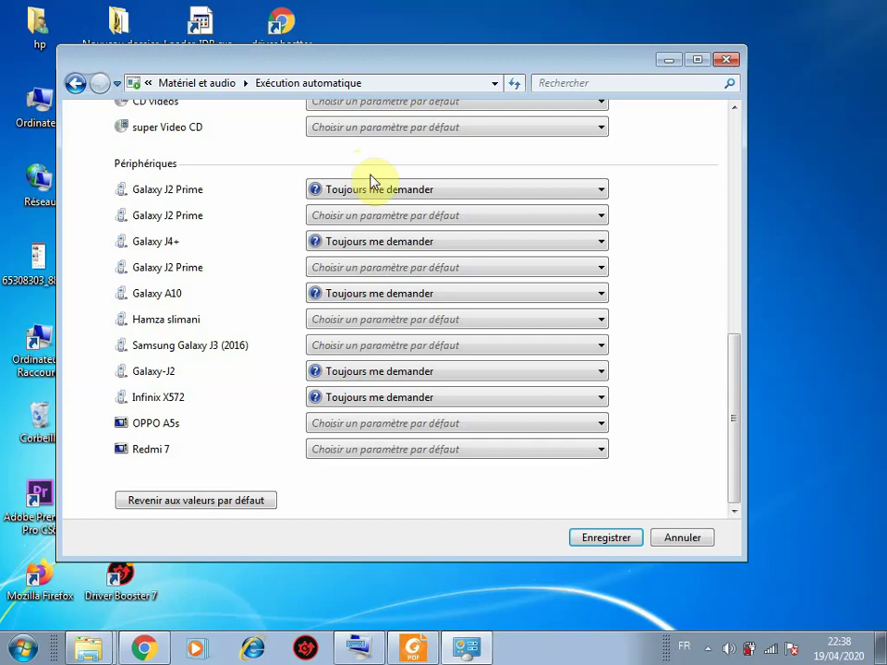
pyautogui.click(241, 499)
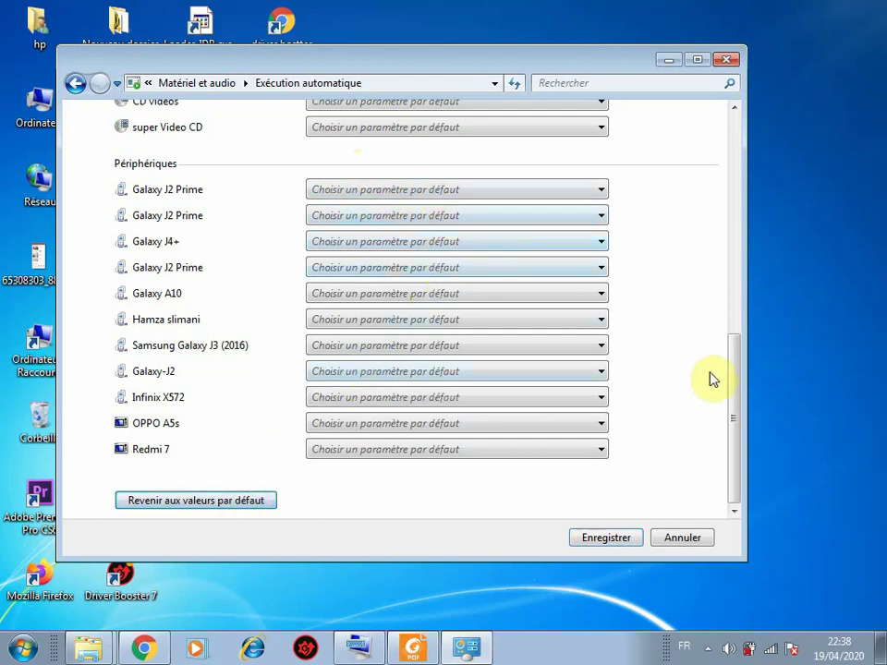
pyautogui.moveTo(730, 379); pyautogui.dragTo(703, 119)
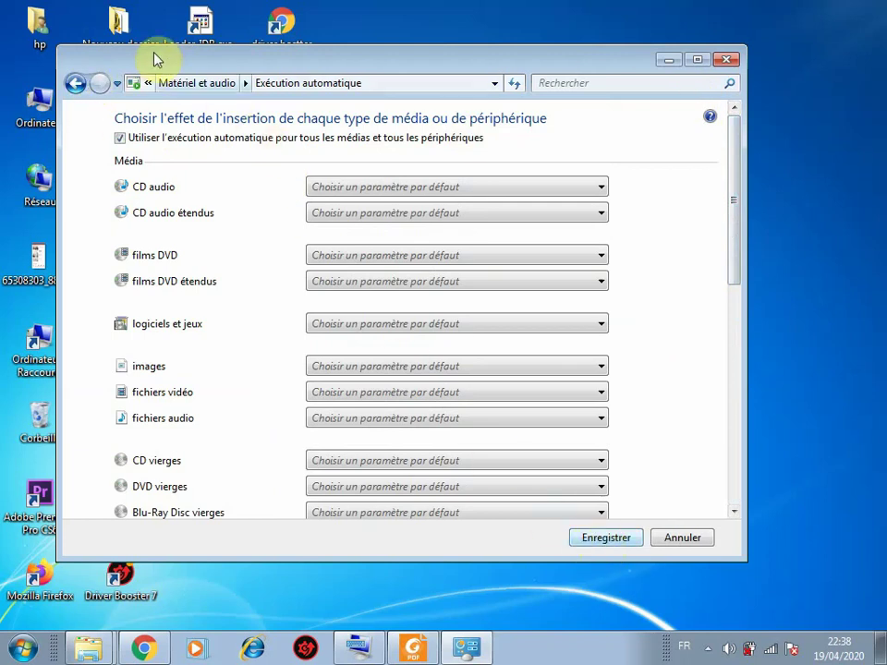
pyautogui.click(76, 86)
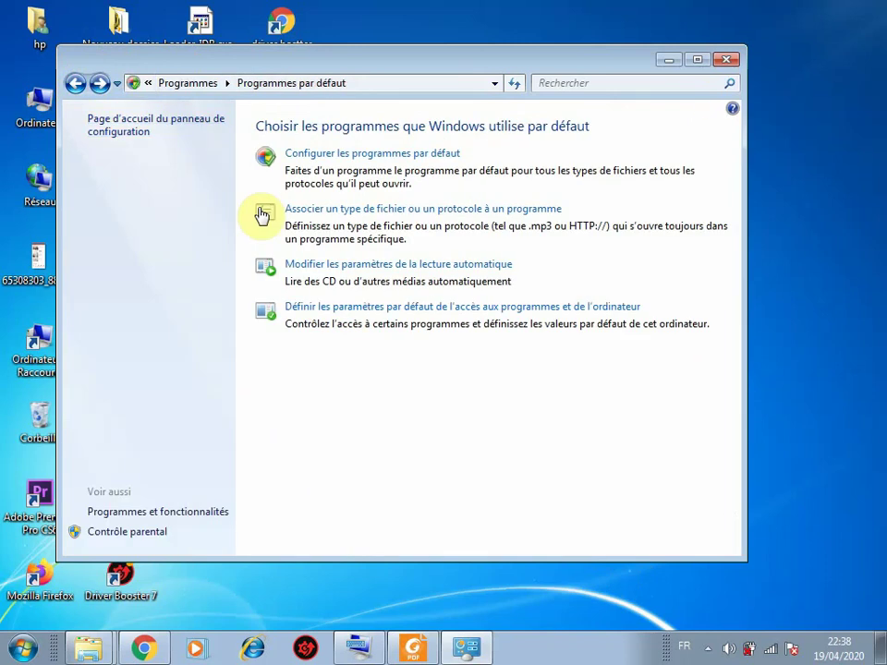
# Open the default settings for program access and the computer, and examine the Non-Microsoft configuration
pyautogui.click(350, 309)
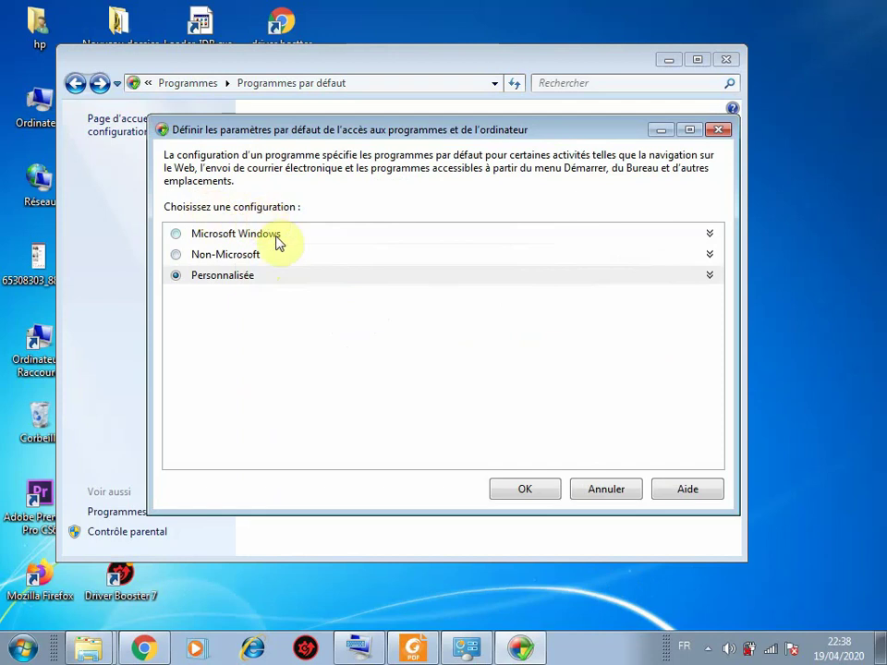
pyautogui.click(214, 257)
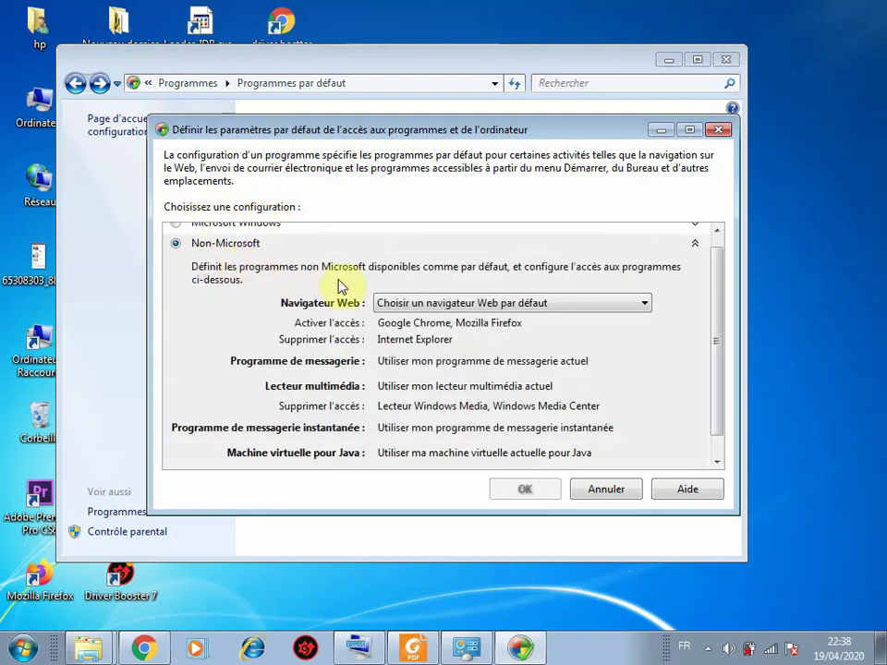
pyautogui.scroll(1, 304, 301)
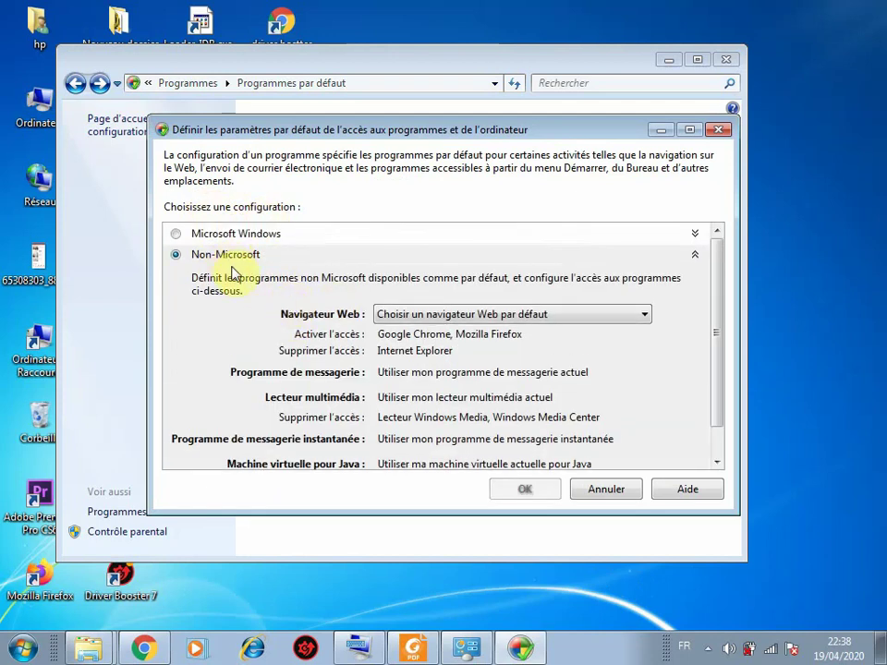
pyautogui.scroll(-1, 360, 390)
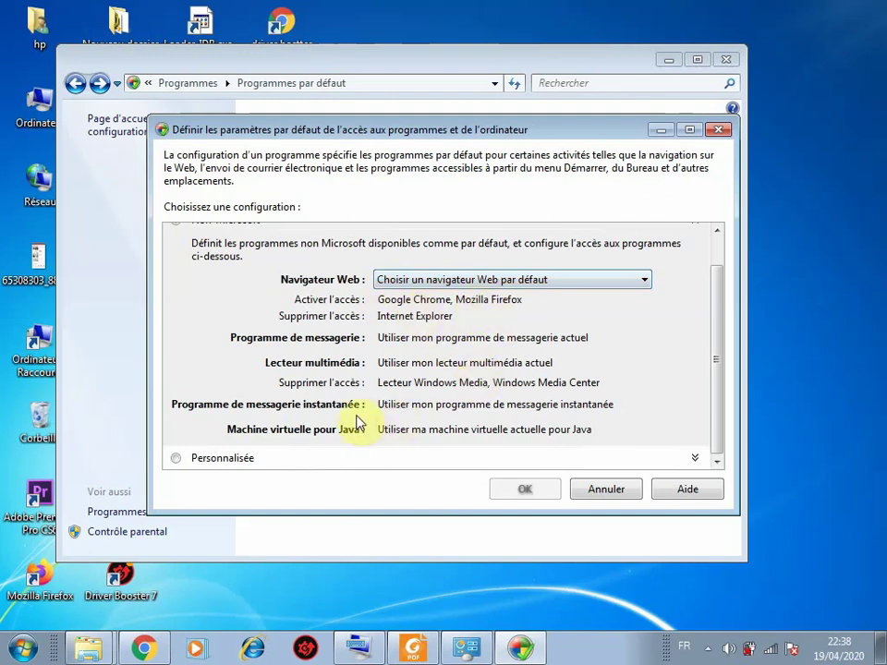
# Try Mozilla Firefox, then Google Chrome, as the default web browser of the Non-Microsoft configuration
pyautogui.click(537, 282)
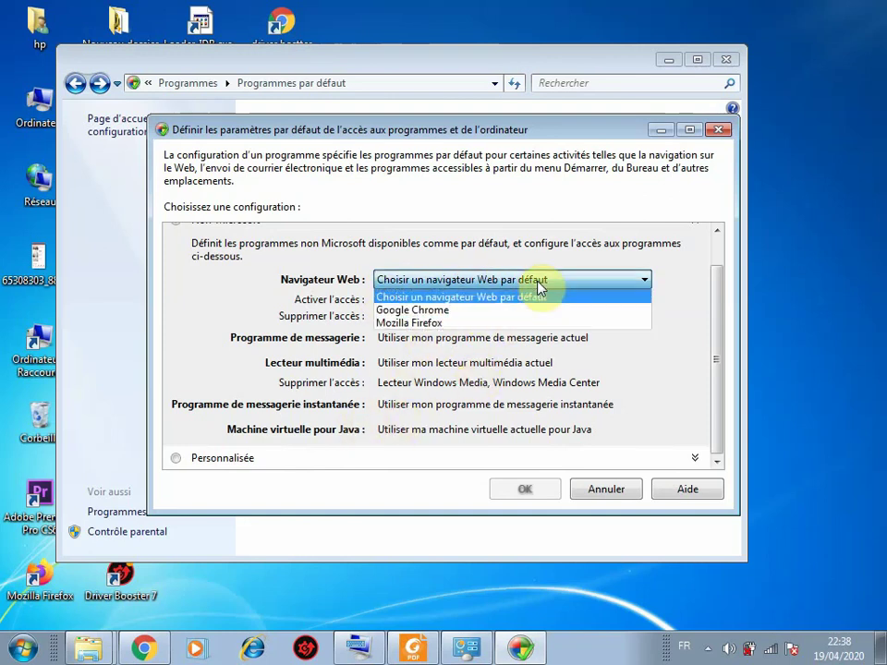
pyautogui.click(430, 322)
pyautogui.click(388, 280)
pyautogui.click(388, 310)
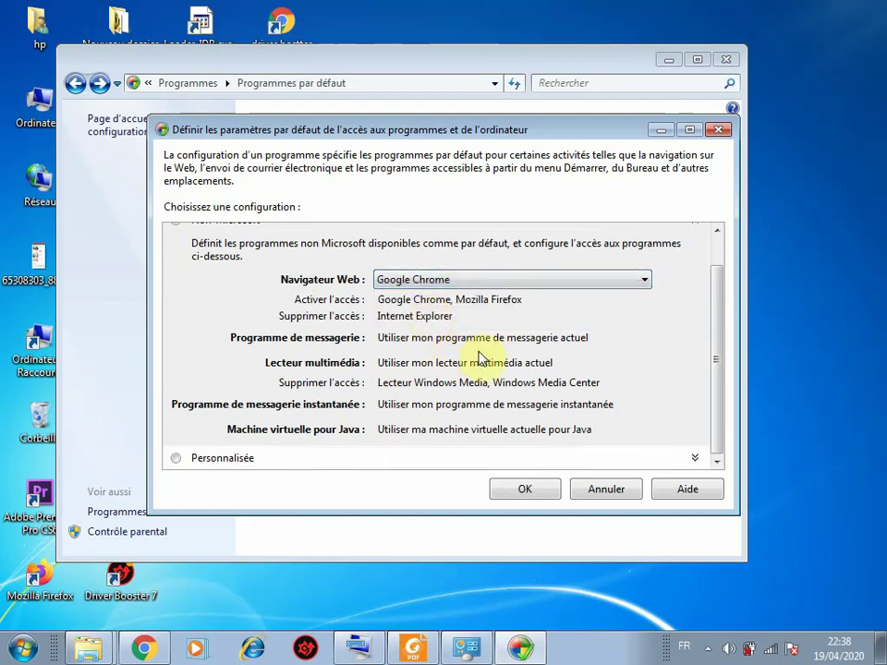
pyautogui.click(522, 486)
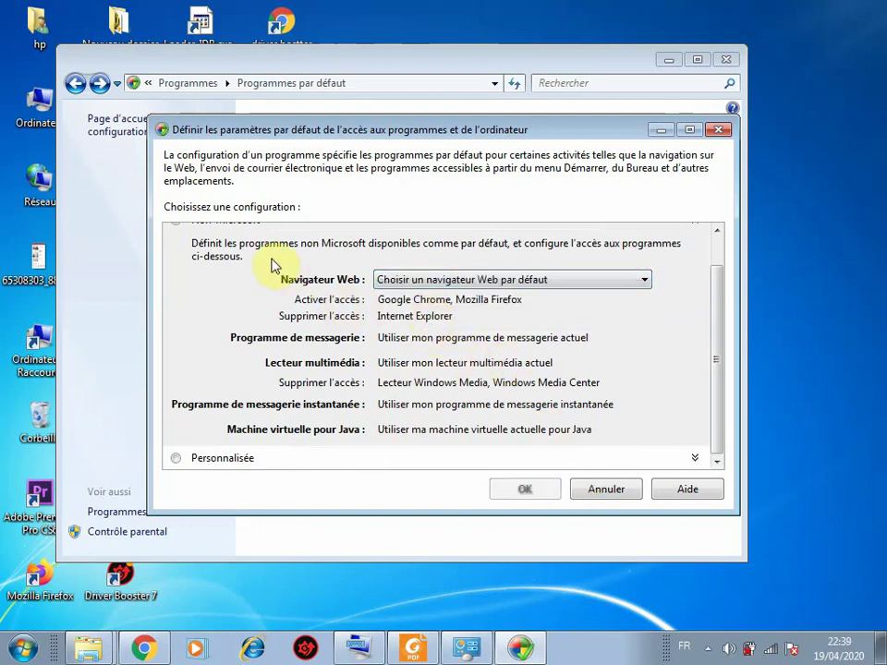
# Examine the programs assigned by the Microsoft Windows configuration and compare them with those of Non-Microsoft
pyautogui.scroll(2, 712, 277)
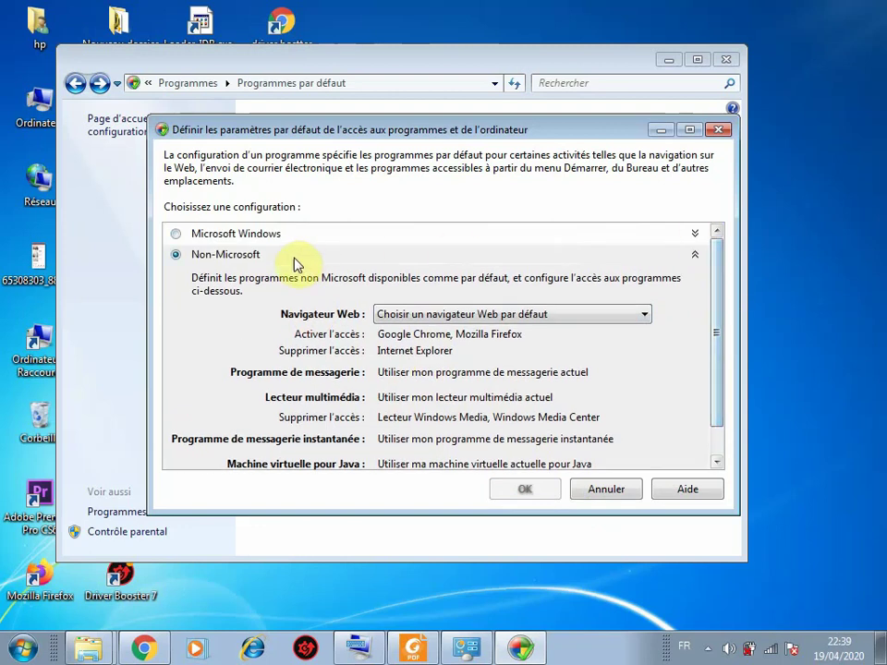
pyautogui.click(259, 238)
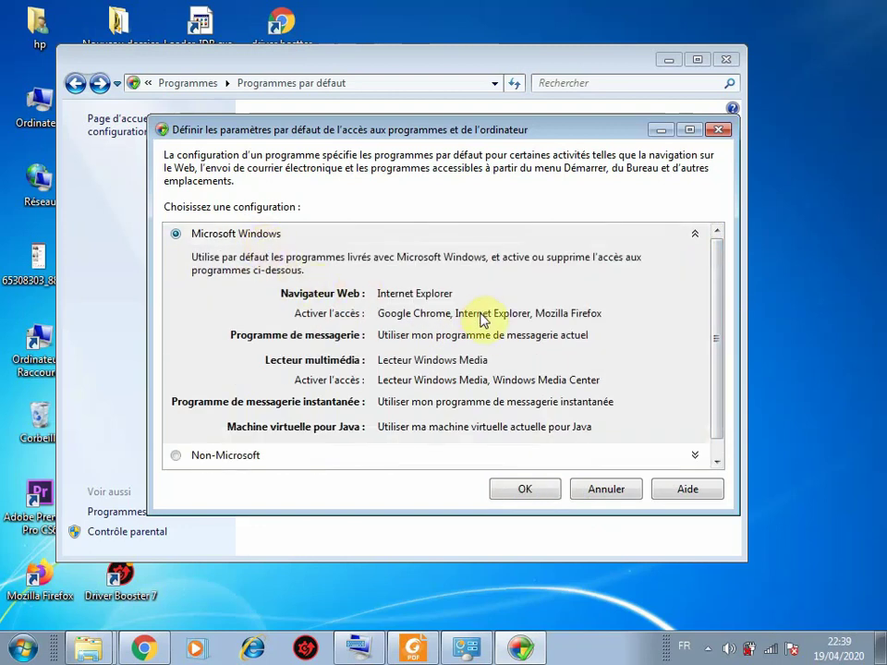
pyautogui.scroll(-1, 481, 318)
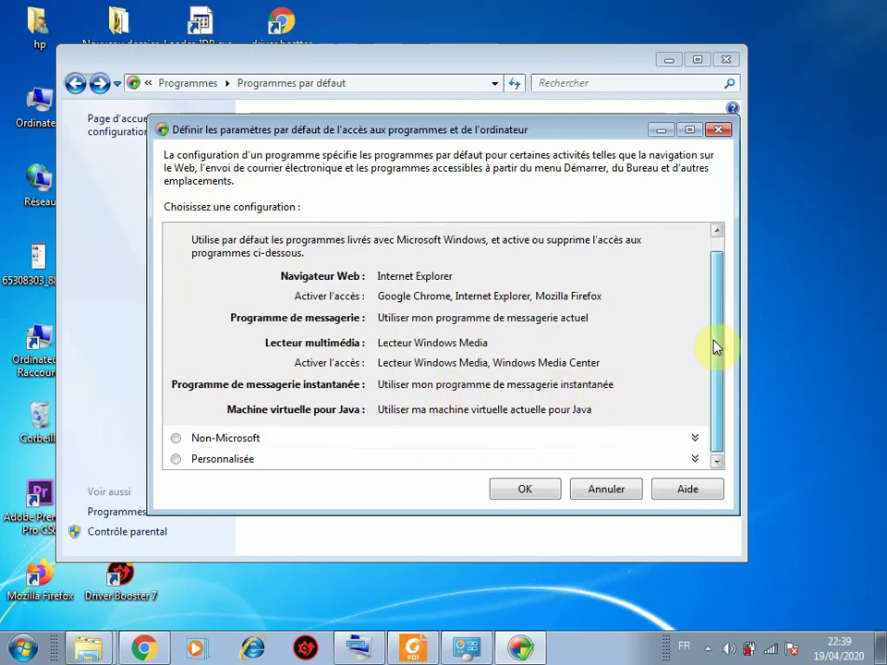
pyautogui.moveTo(715, 347)
pyautogui.mouseDown()
pyautogui.moveTo(707, 306)
pyautogui.moveTo(713, 349)
pyautogui.mouseUp()
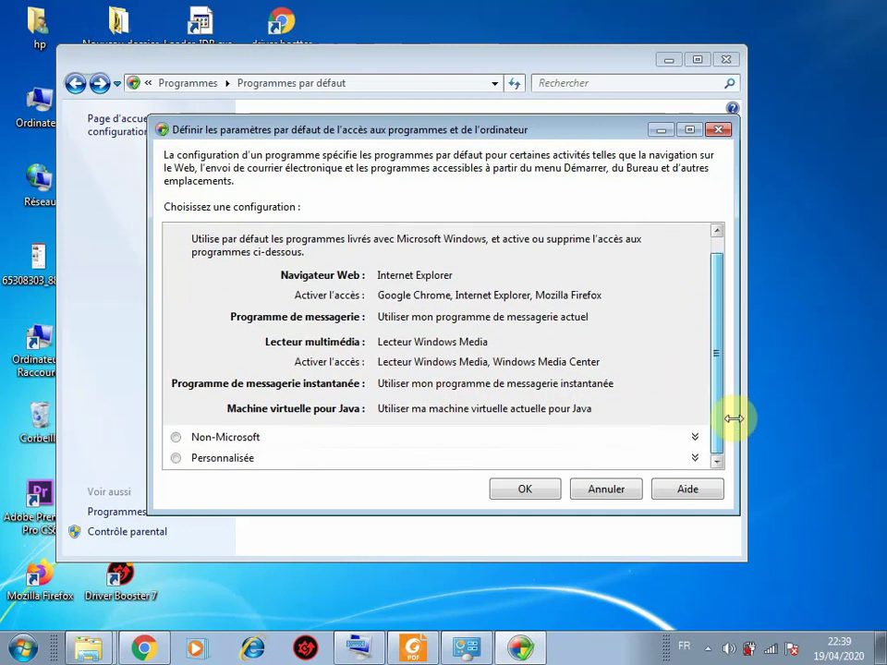
pyautogui.click(244, 438)
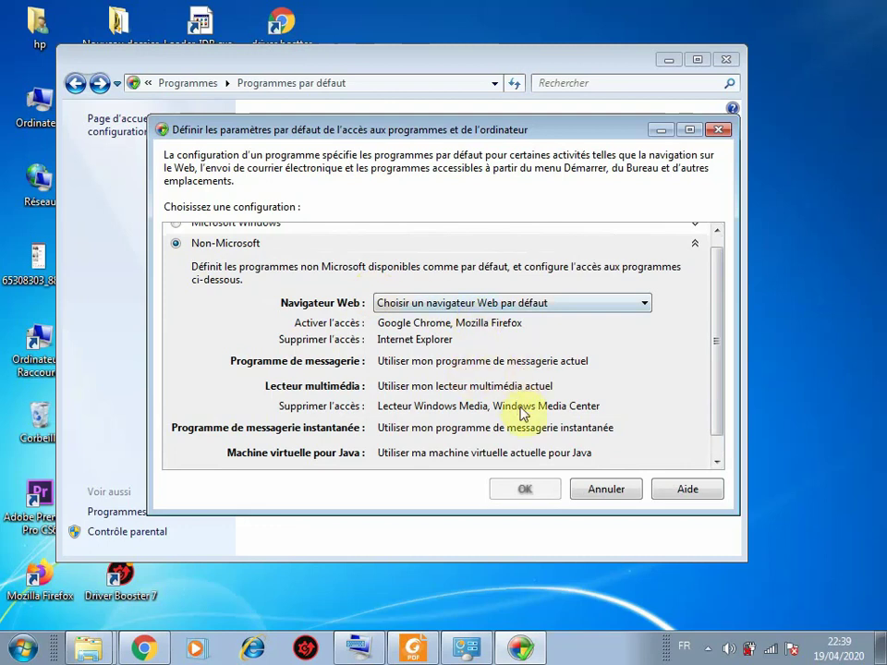
pyautogui.scroll(-1, 564, 432)
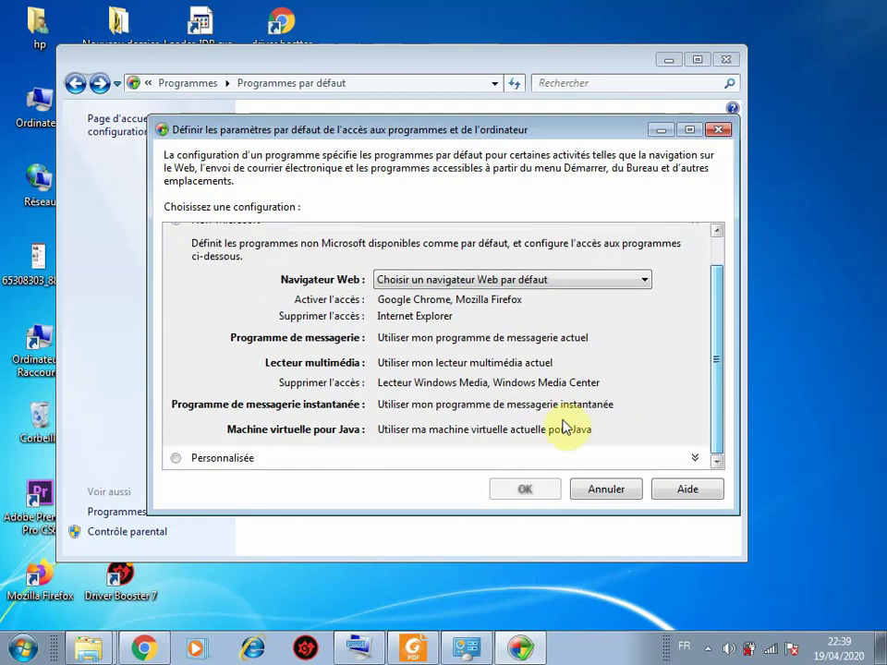
# Choose the Personnalisée configuration with Google Chrome as default browser, and review its messaging and media player choices
pyautogui.click(252, 462)
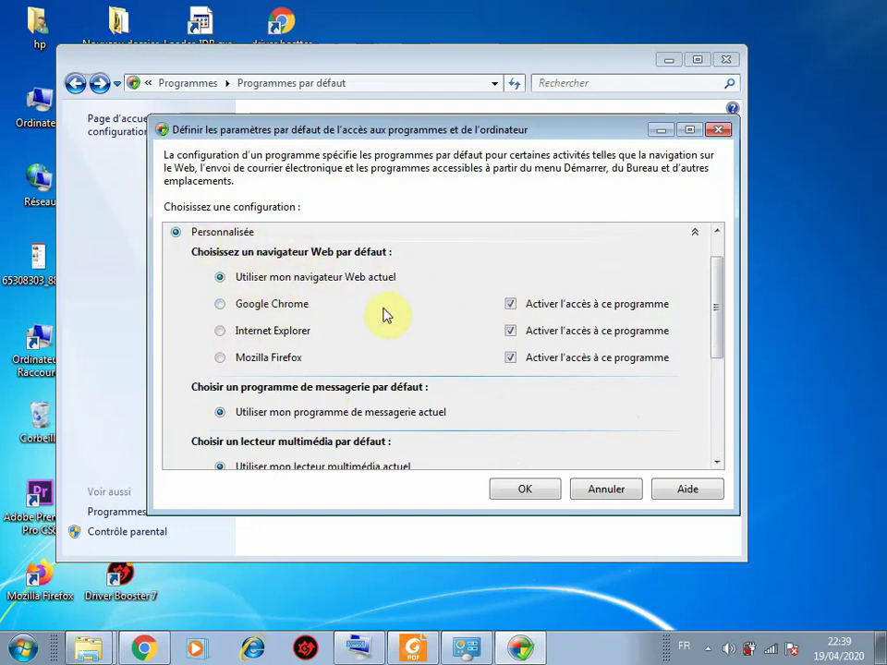
pyautogui.click(268, 307)
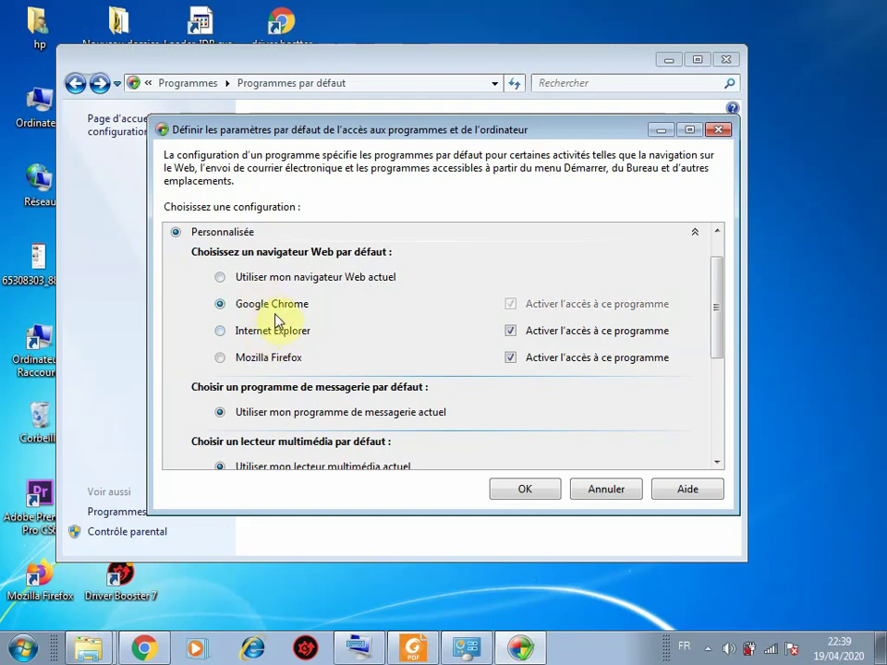
pyautogui.scroll(-3, 331, 315)
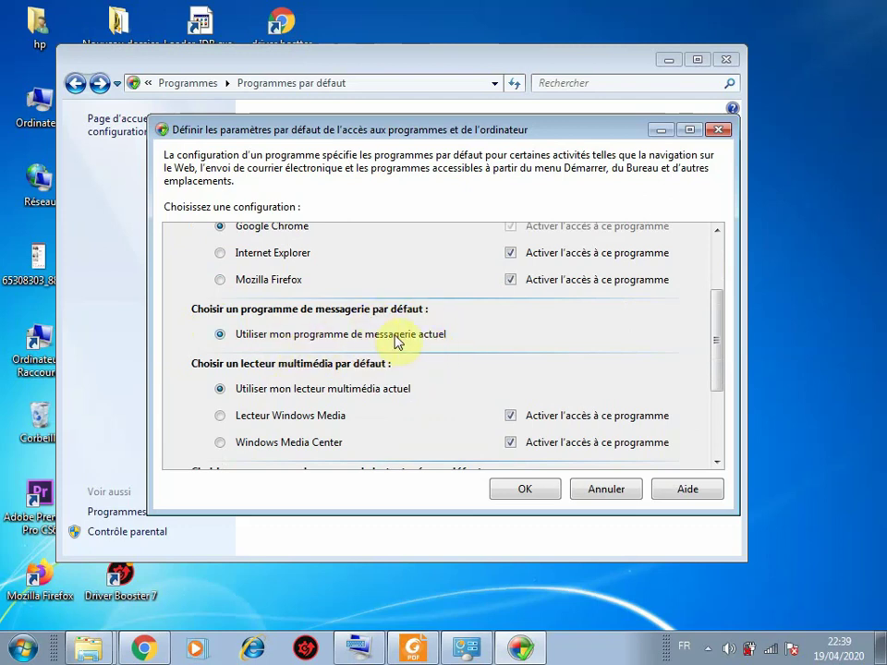
pyautogui.scroll(-1, 393, 342)
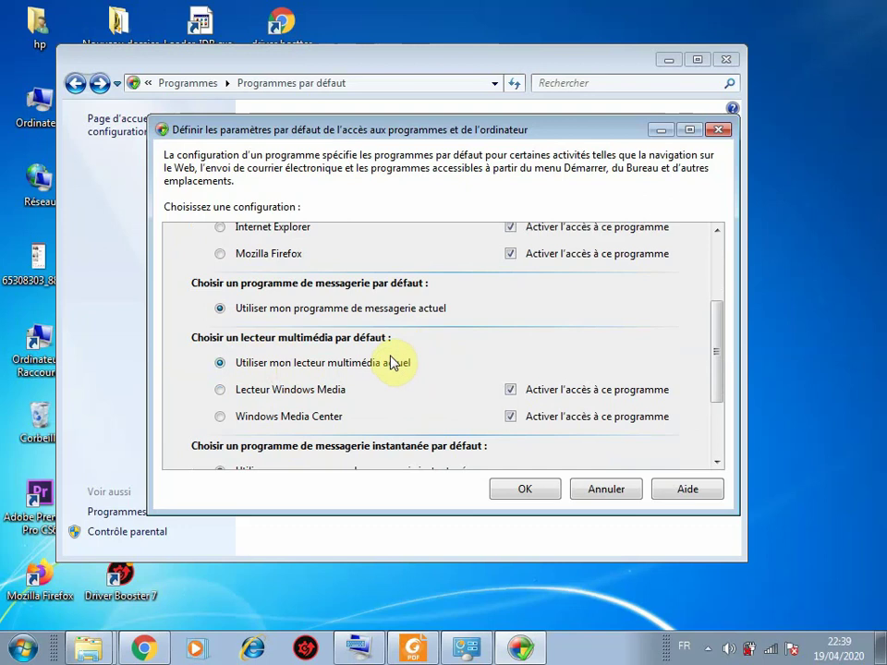
pyautogui.scroll(-2, 382, 392)
pyautogui.scroll(1, 370, 376)
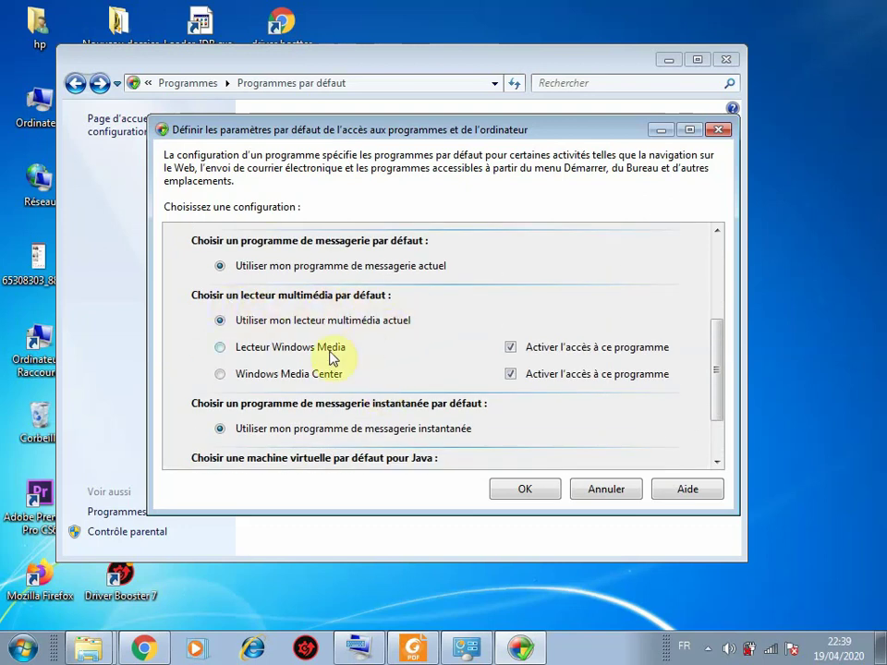
# Try Lecteur Windows Media, then Windows Media Center, as default media player, review the remaining options and close the dialog without saving
pyautogui.click(246, 355)
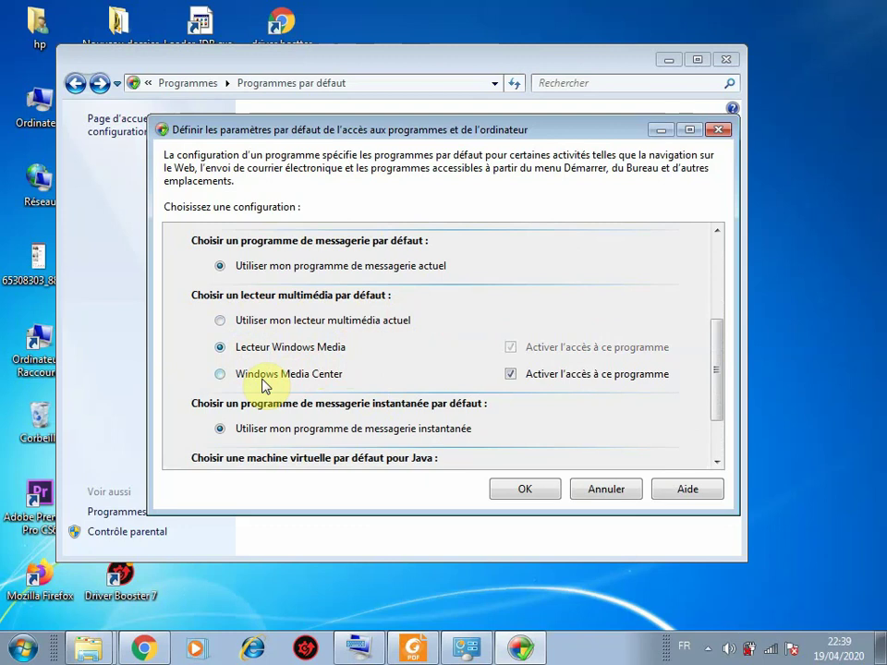
pyautogui.click(263, 378)
pyautogui.scroll(-1, 398, 367)
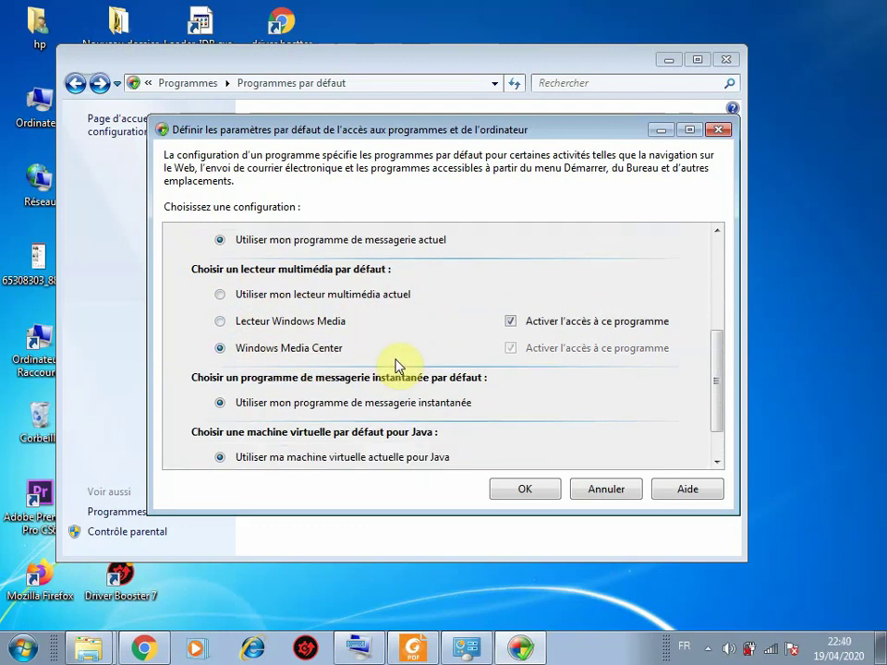
pyautogui.scroll(-2, 450, 330)
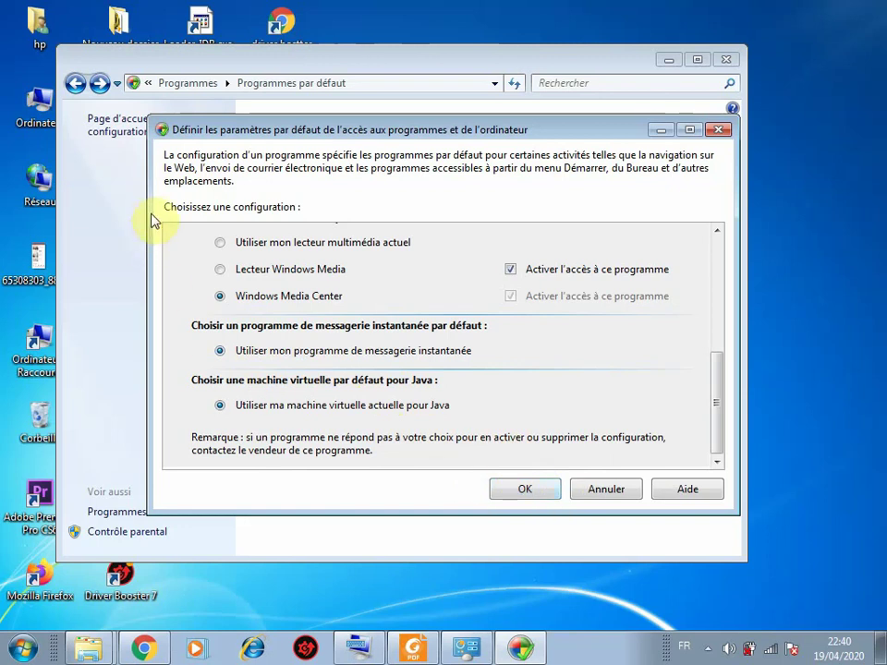
pyautogui.click(720, 129)
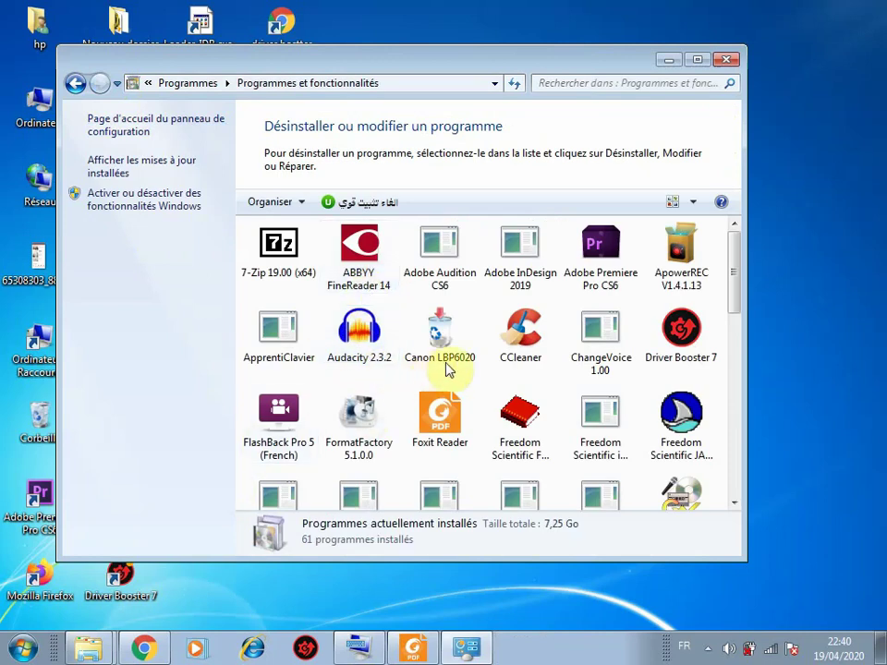
# Leave Programmes et fonctionnalités, open Contrôle parental, review the user accounts and select the computer administrator account
pyautogui.click(74, 86)
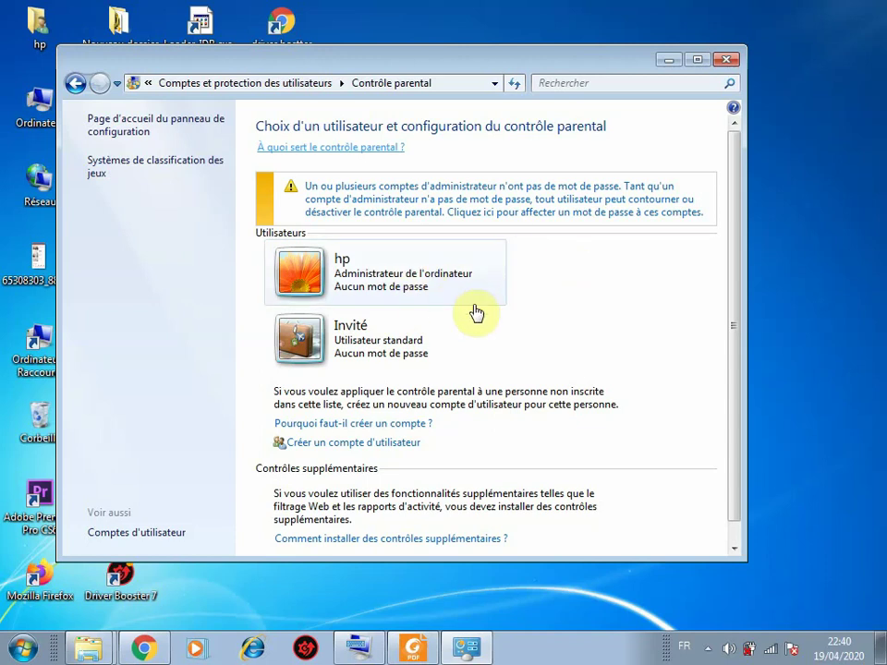
pyautogui.scroll(-1, 490, 393)
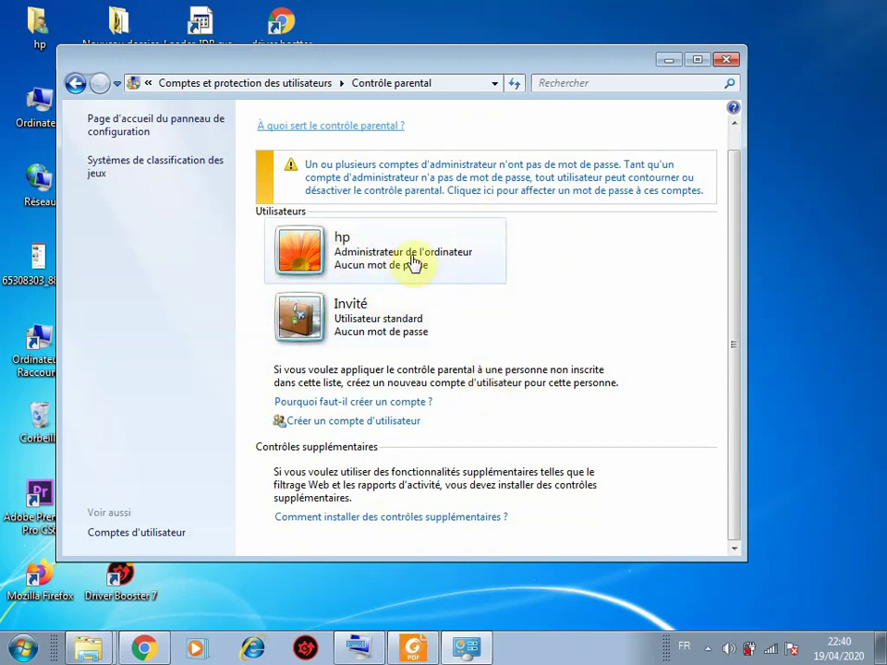
pyautogui.scroll(1, 408, 265)
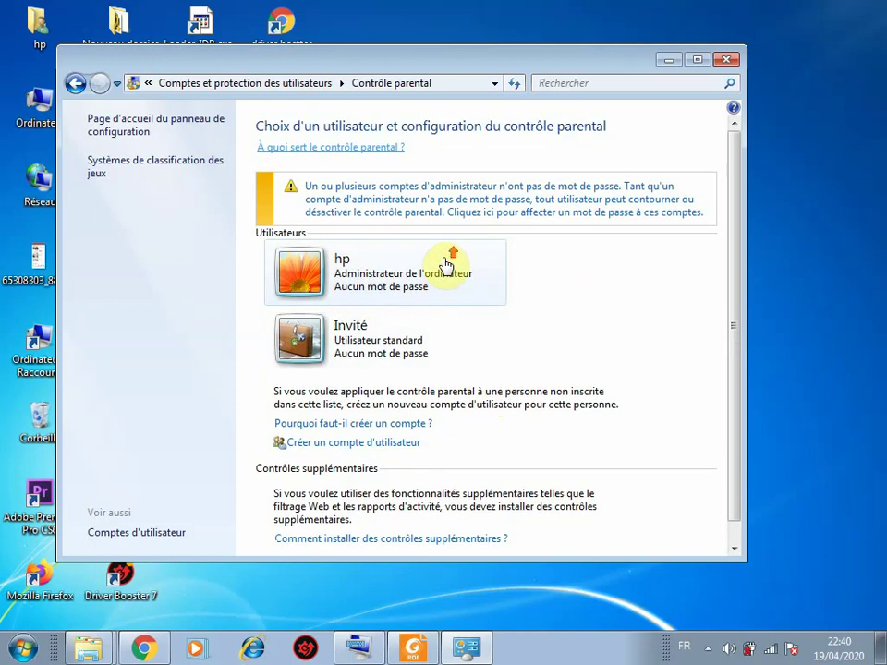
pyautogui.click(413, 263)
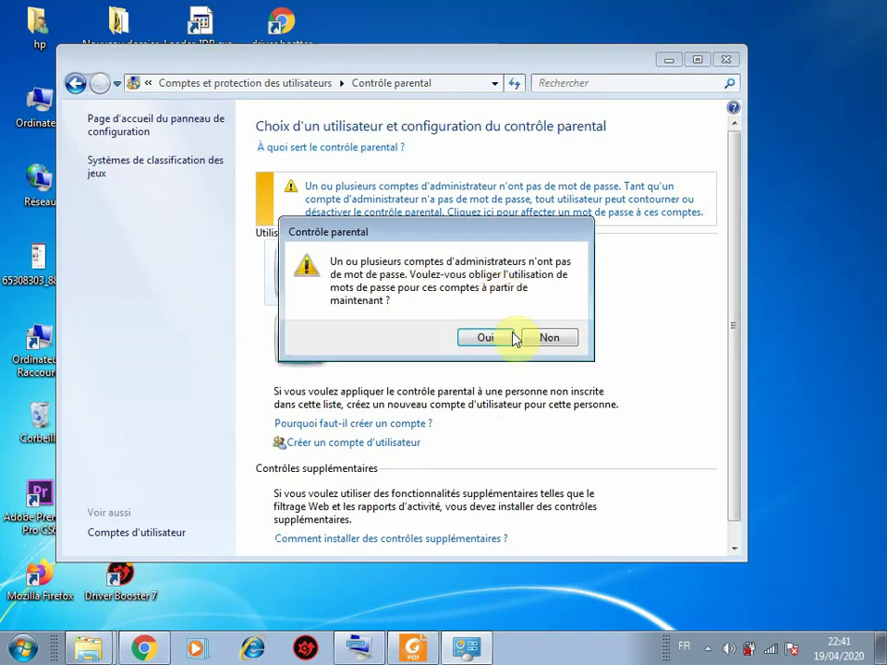